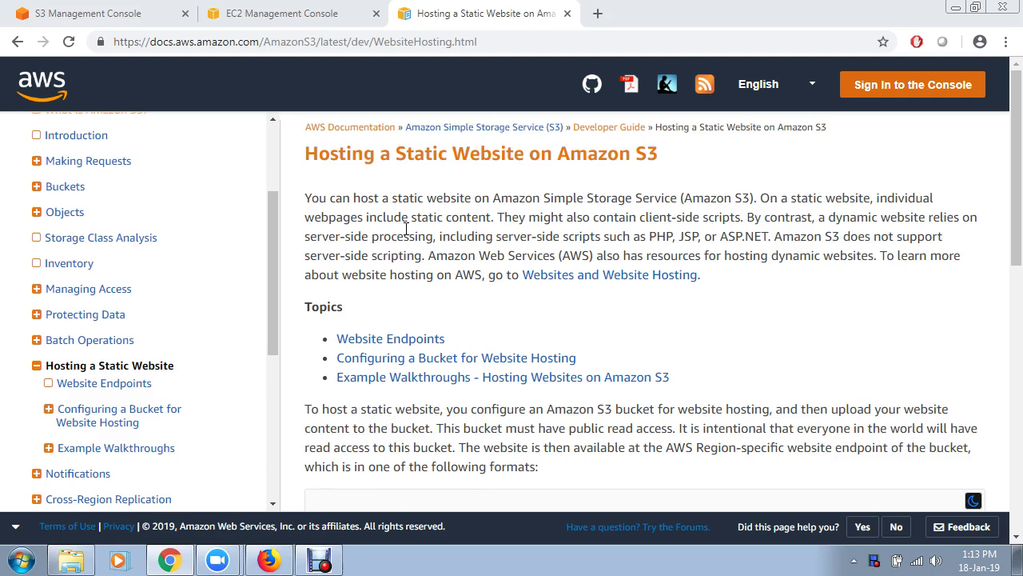
- Read the introduction on static website hosting in Amazon S3, including client-side scripts, server-side scripting and dynamic website support
drag(377, 216, 478, 222)
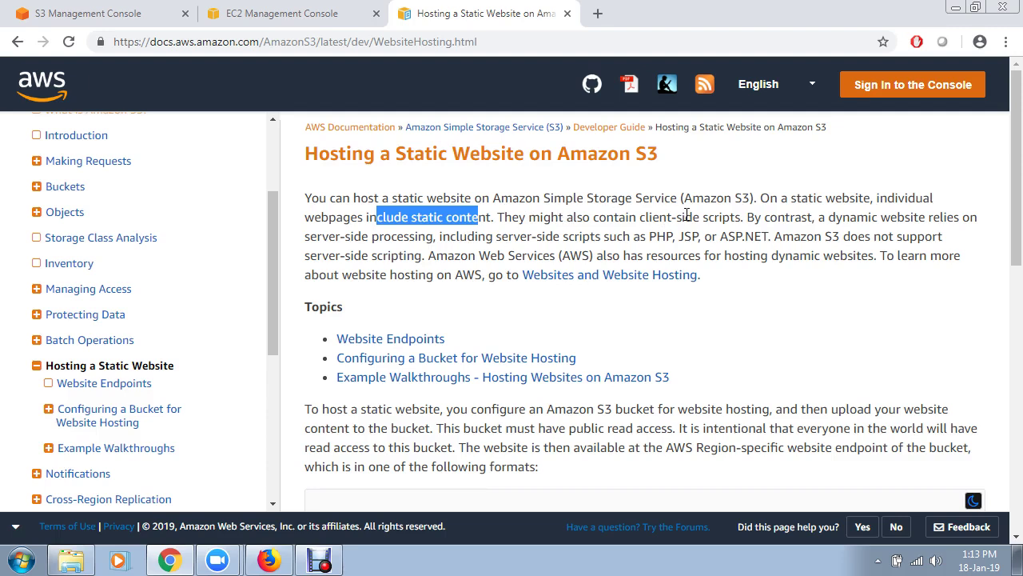
click(847, 215)
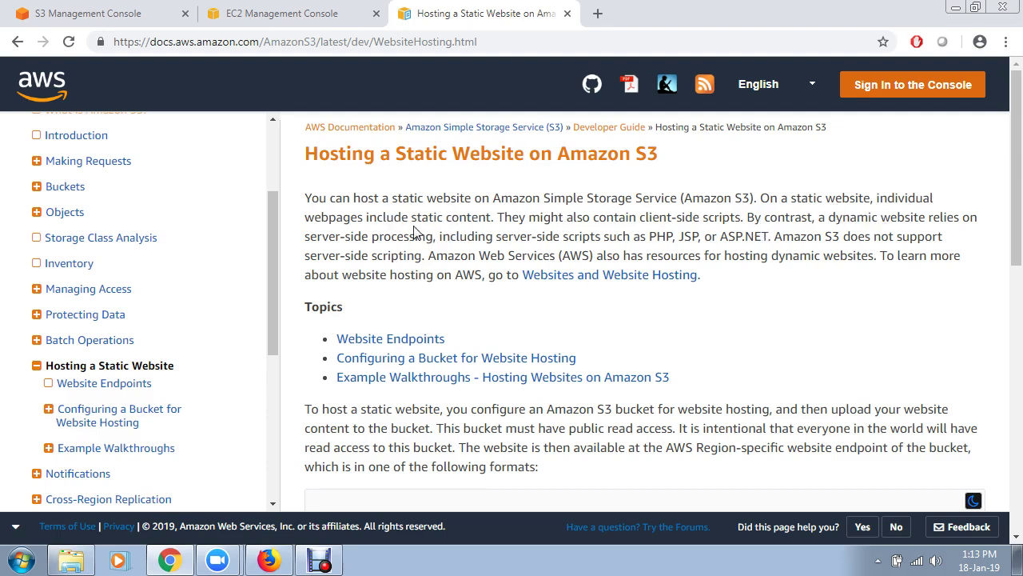
drag(403, 240, 397, 240)
drag(812, 235, 883, 236)
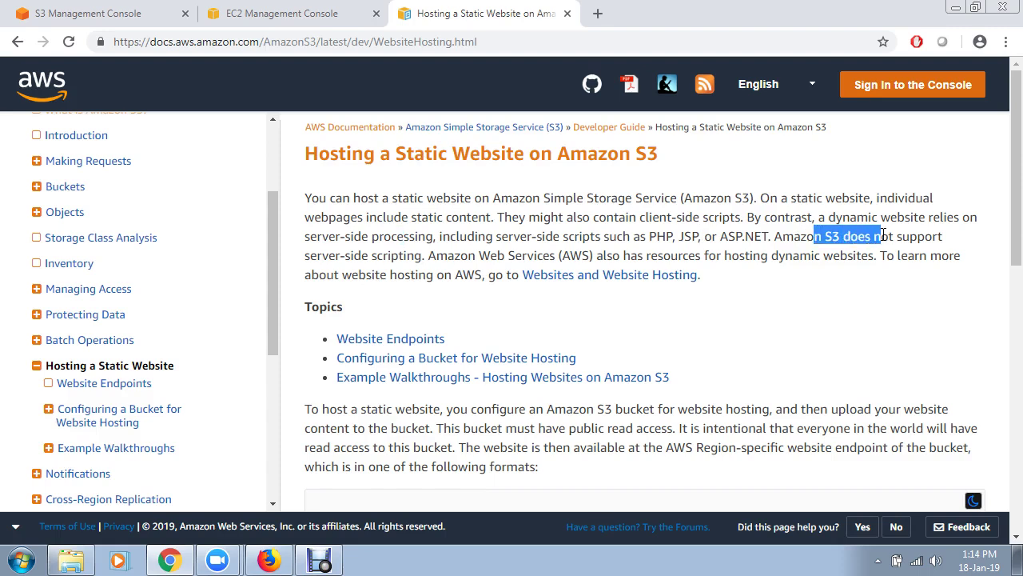
click(362, 255)
drag(361, 256, 423, 256)
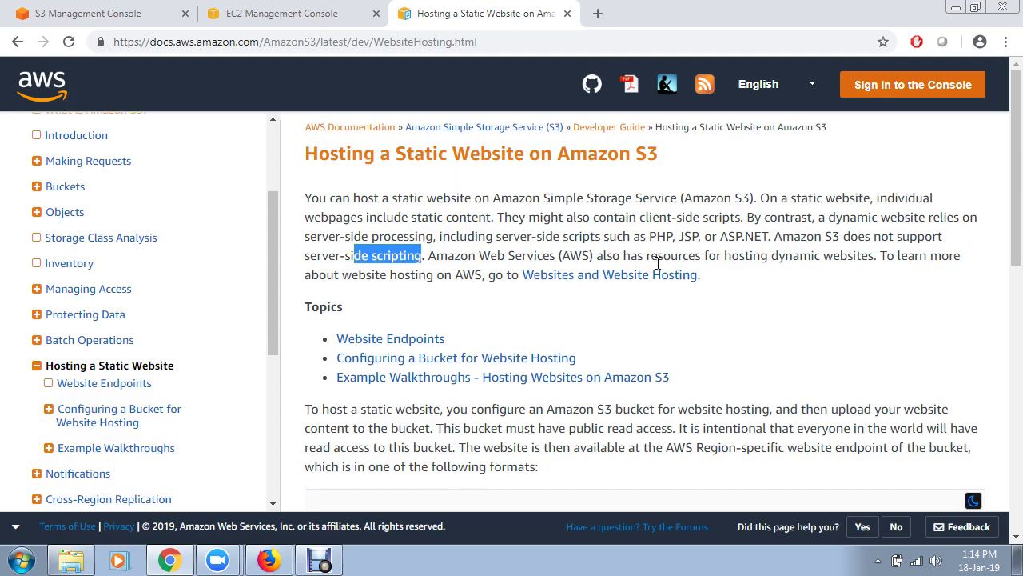
drag(753, 256, 869, 255)
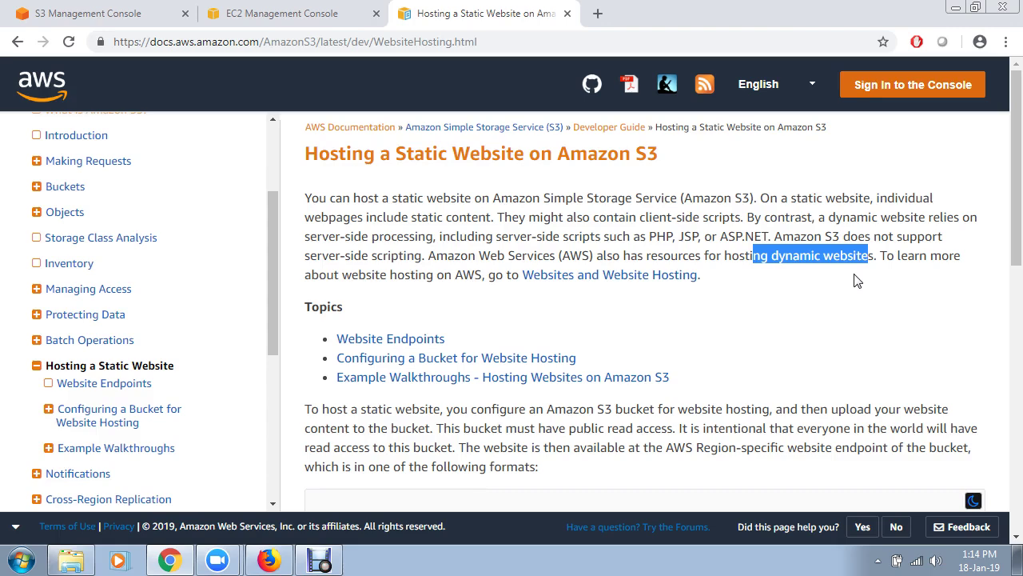
scroll(855, 280, down, 2)
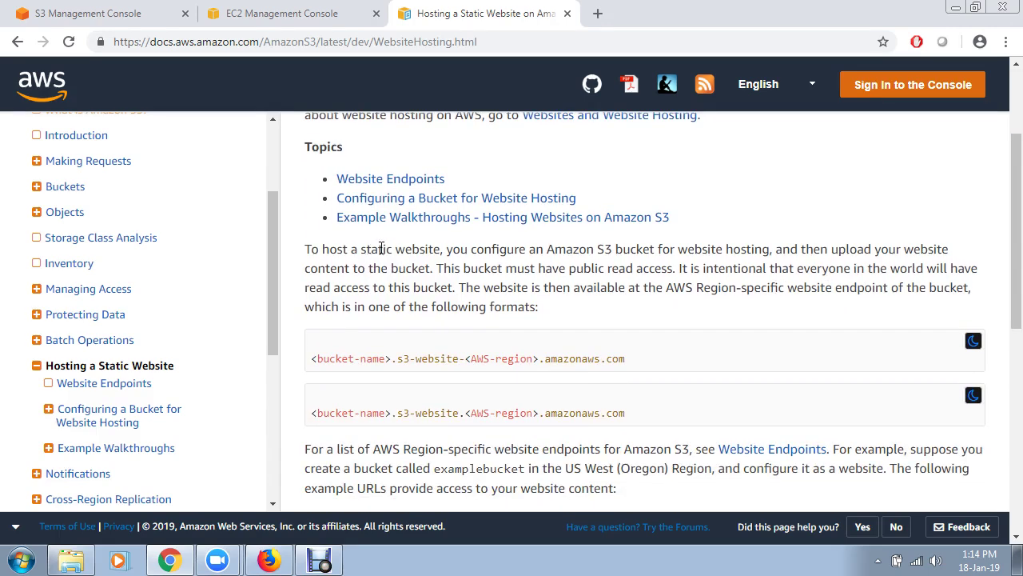
- Examine the bucket configuration, content upload and public read access requirements, plus the website endpoint formats and example URLs
drag(545, 250, 632, 249)
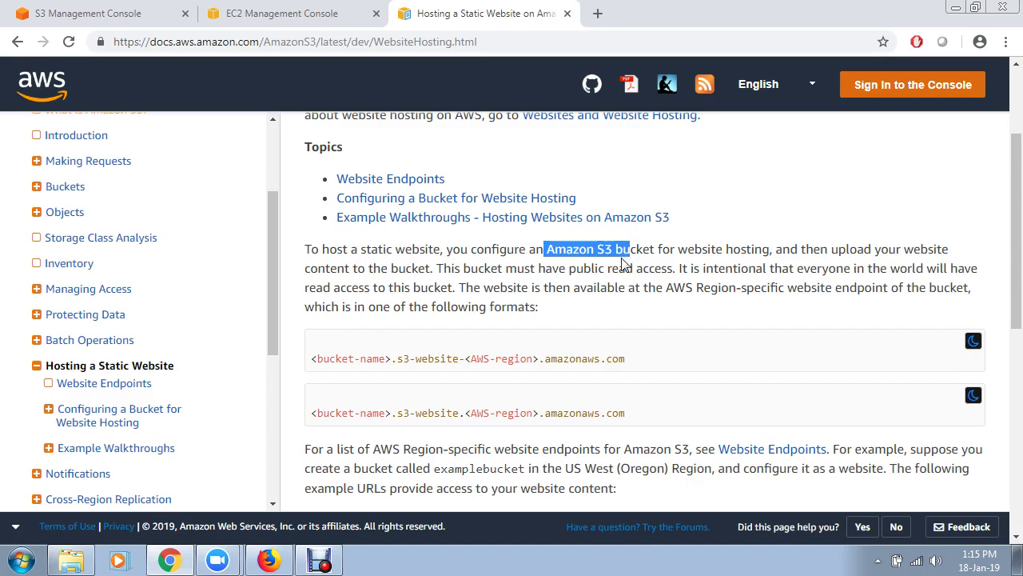
drag(857, 249, 927, 251)
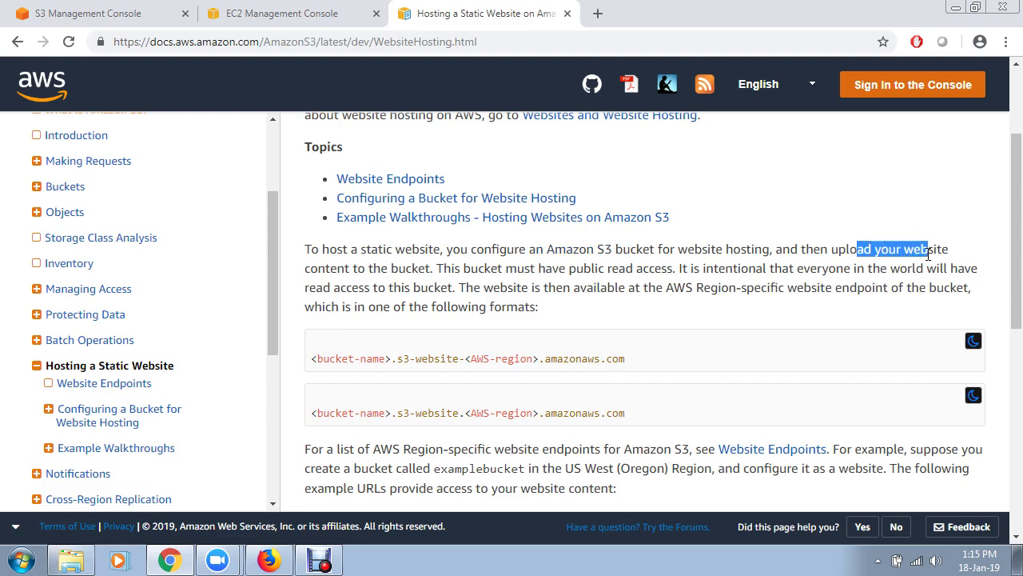
drag(366, 268, 390, 269)
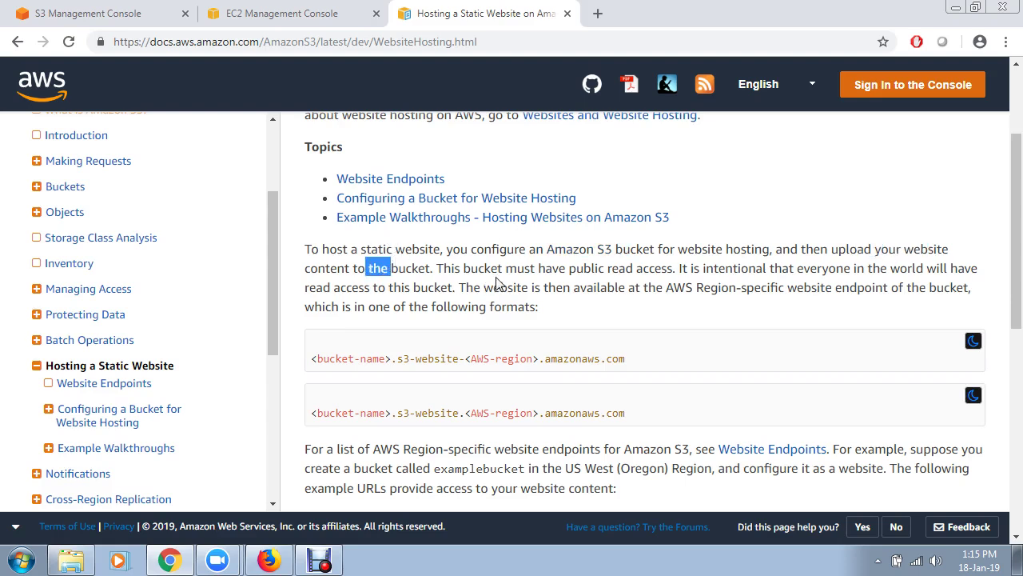
drag(608, 269, 655, 273)
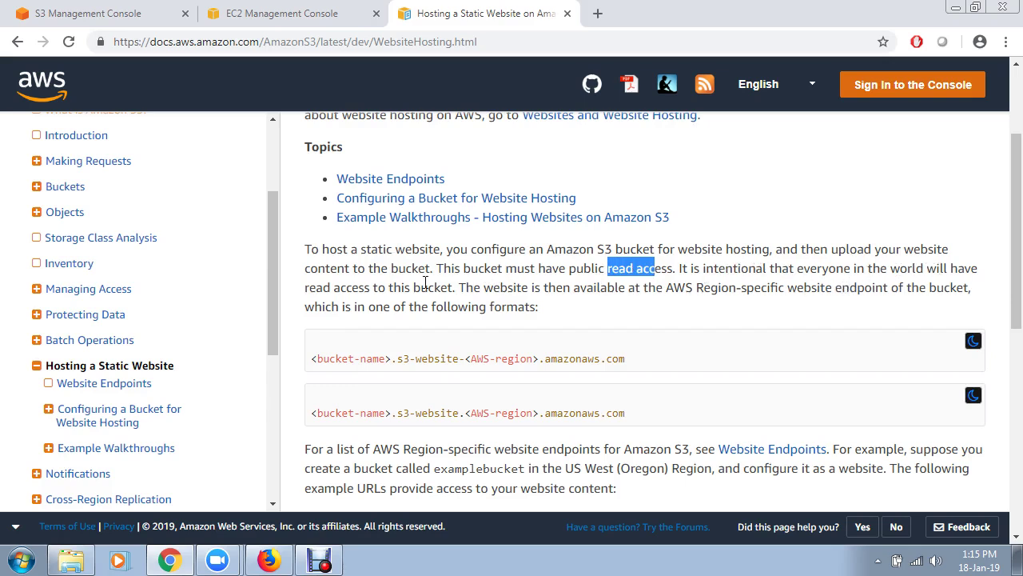
drag(429, 287, 443, 284)
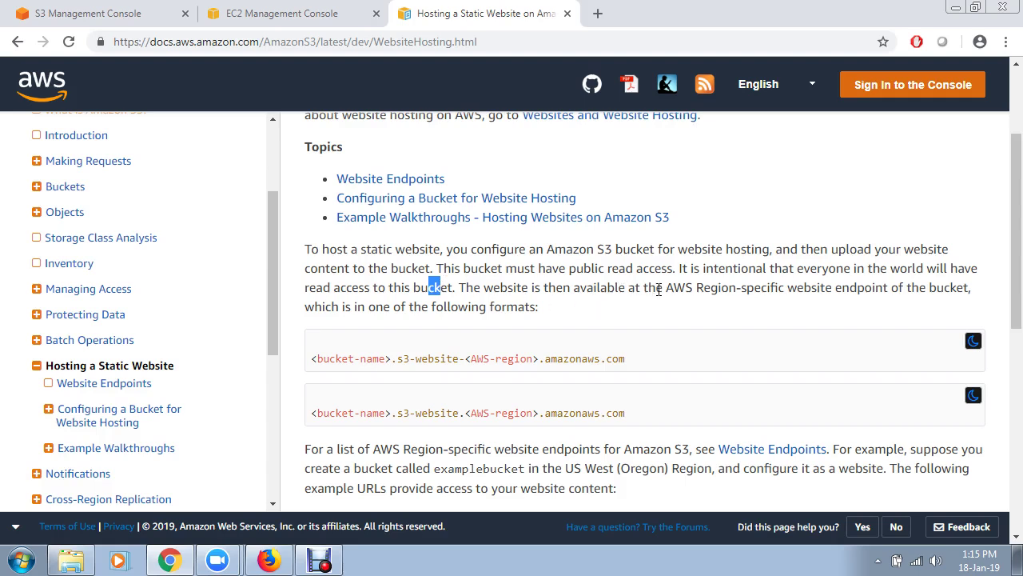
drag(722, 288, 736, 287)
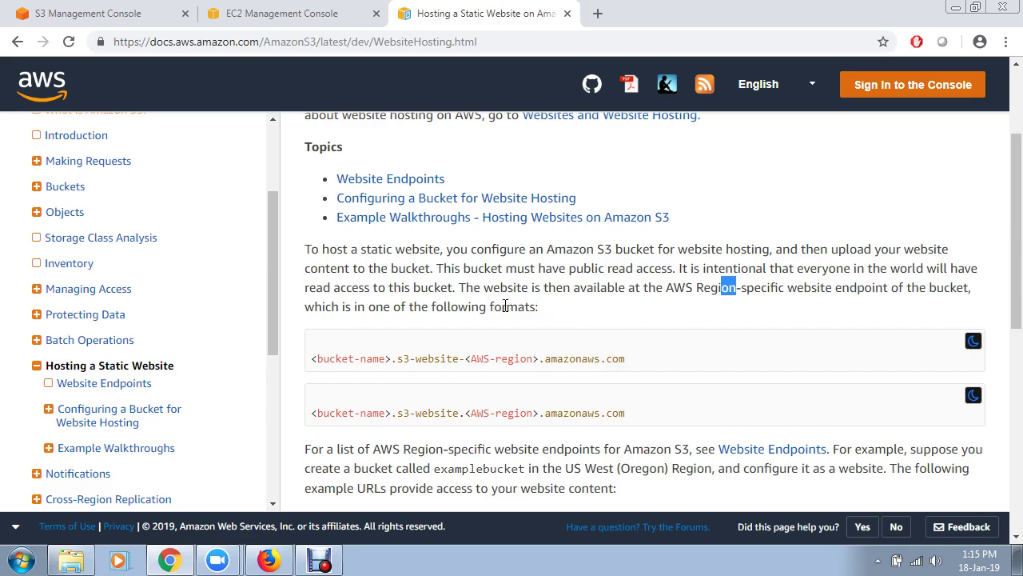
scroll(506, 307, down, 1)
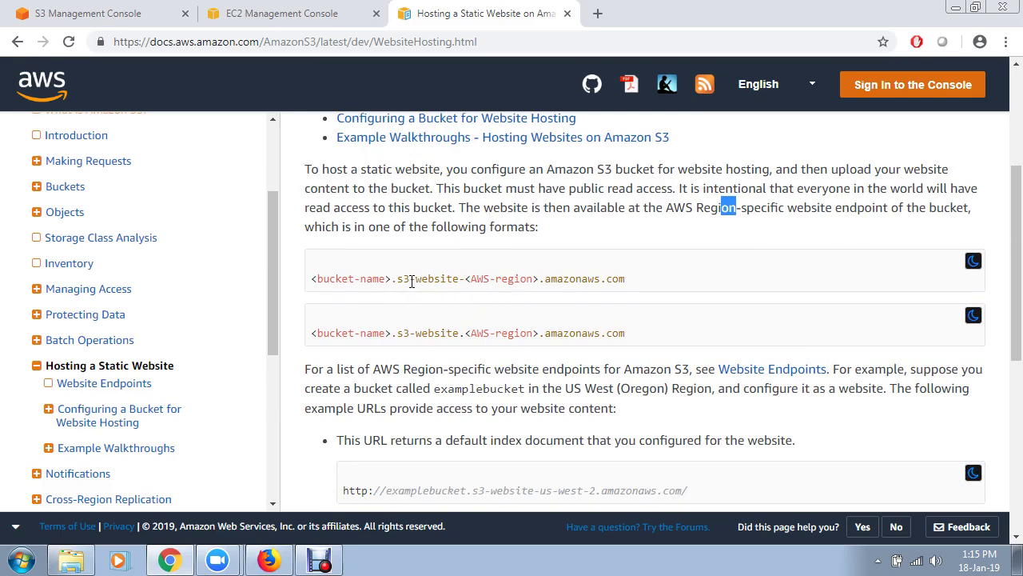
scroll(411, 282, down, 1)
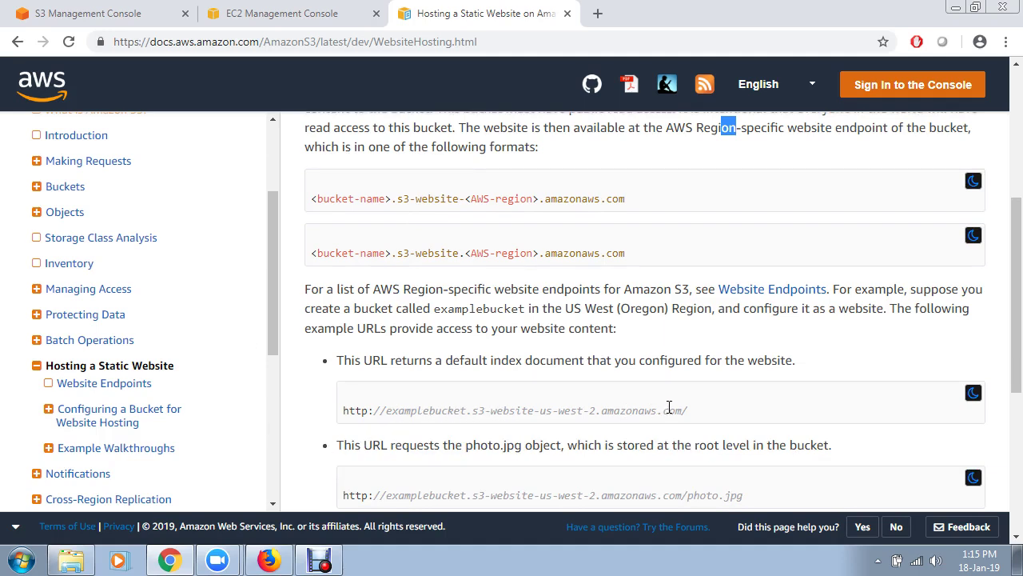
- In the S3 console, create a bucket named yashblogspot in the US East (Ohio) region
click(47, 10)
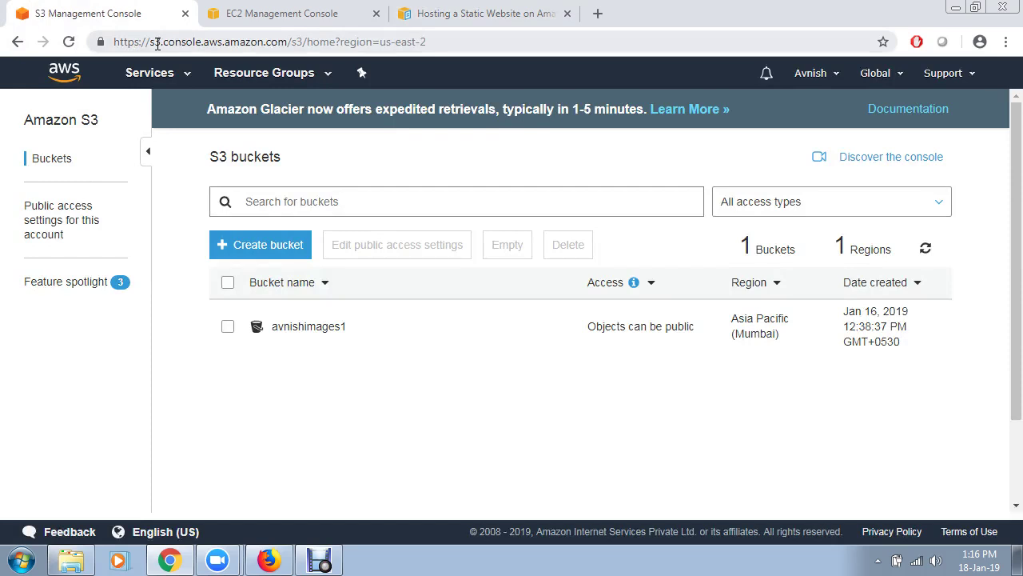
click(259, 248)
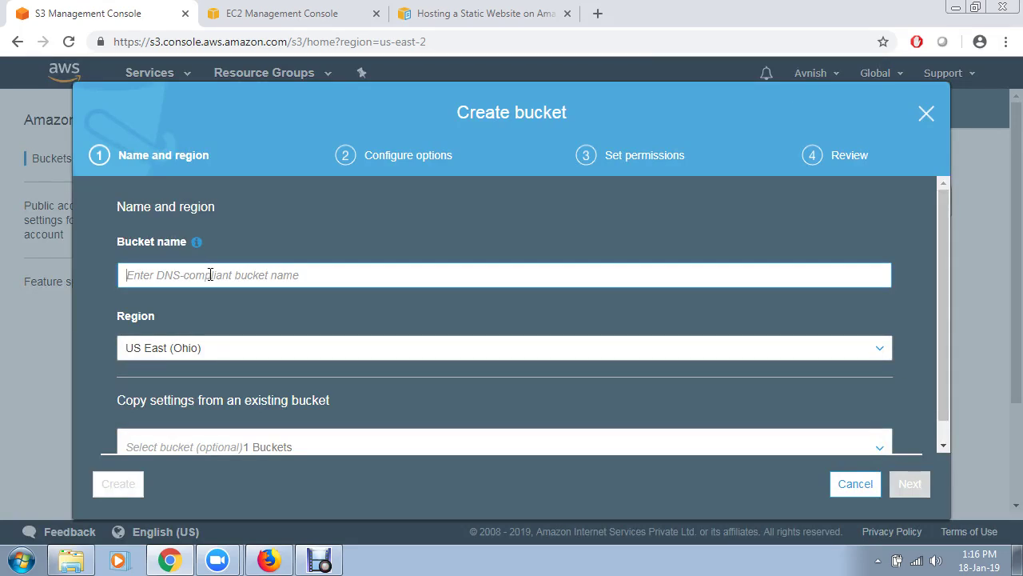
text(yashblogspot)
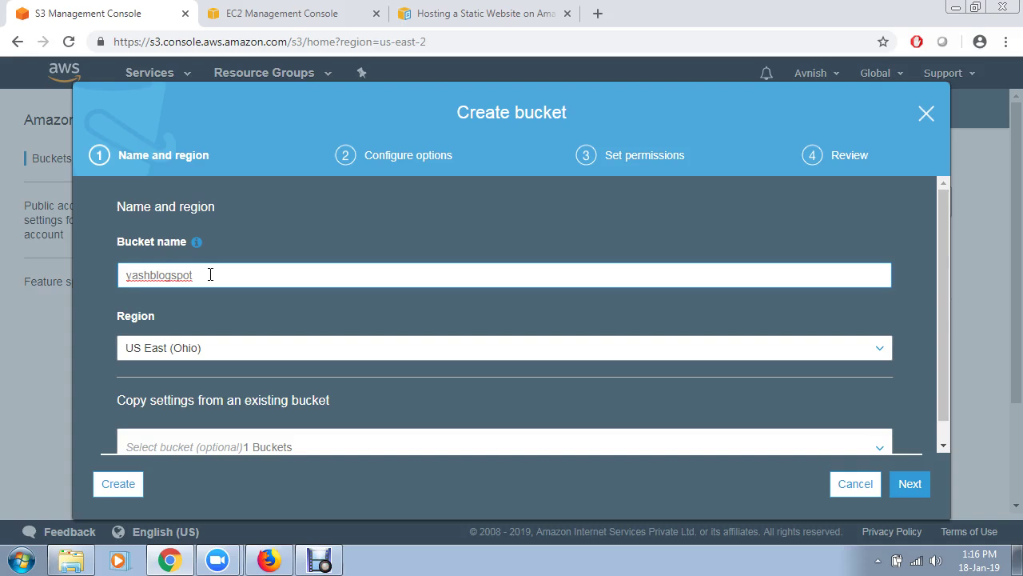
scroll(168, 312, down, 1)
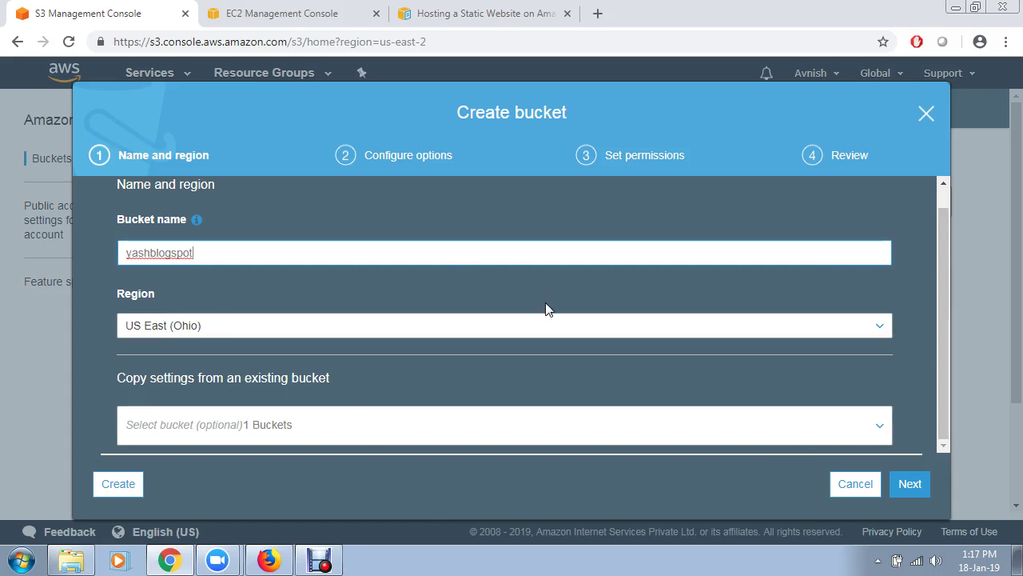
click(119, 484)
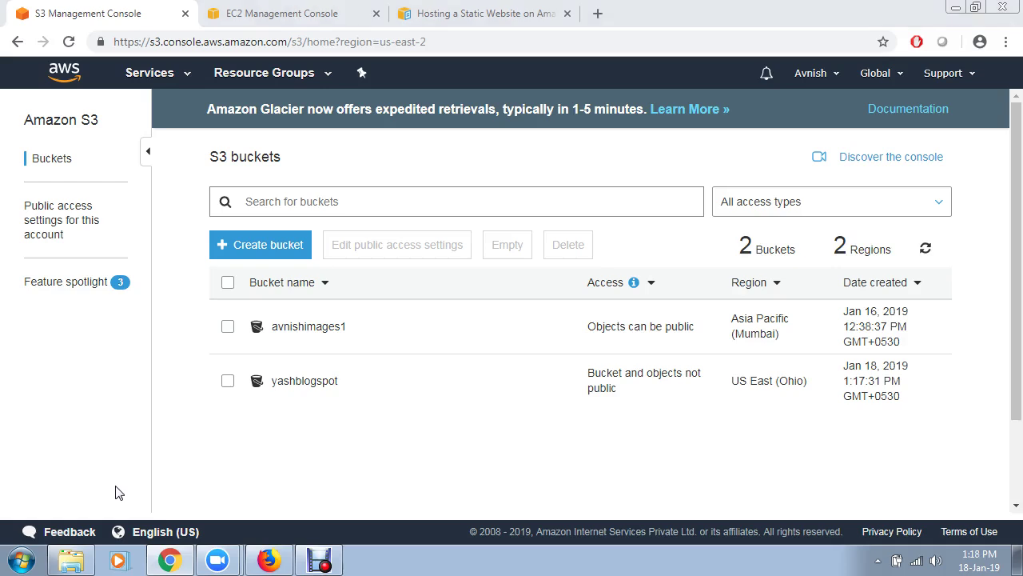
- Turn off all four public access blocking options for the yashblogspot bucket, save, and enter "confirm" to apply the change
click(228, 381)
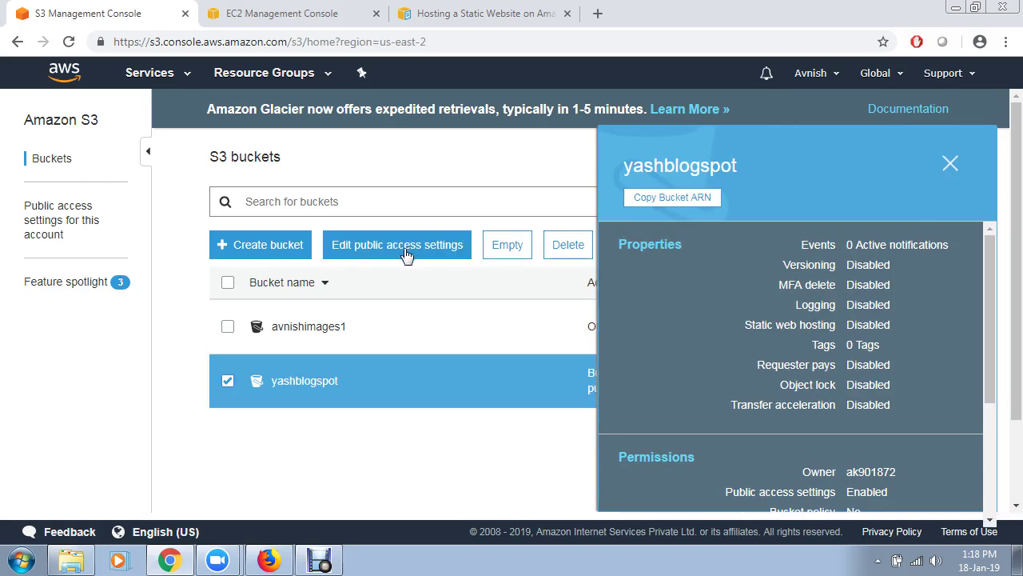
scroll(715, 473, down, 3)
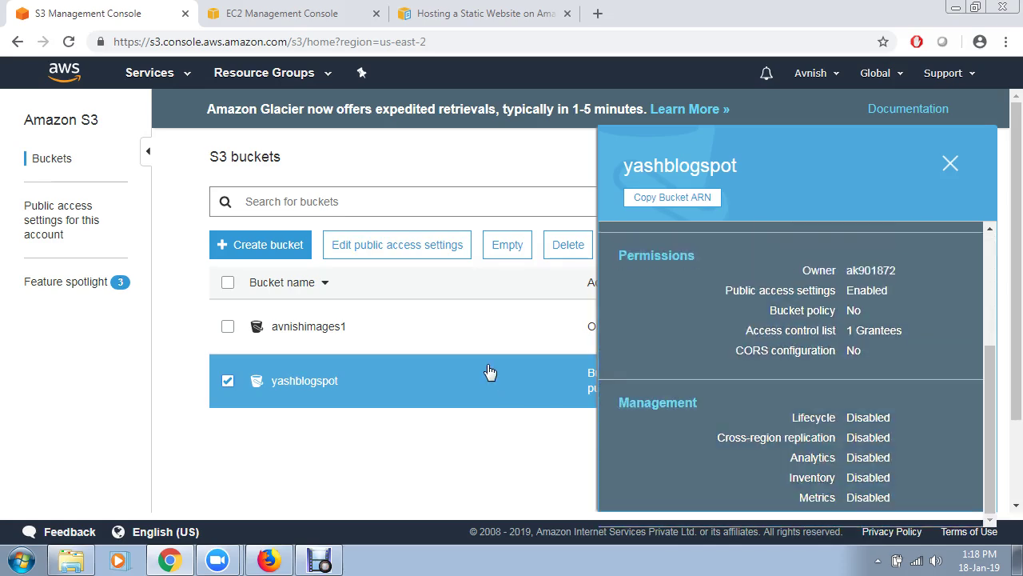
click(384, 248)
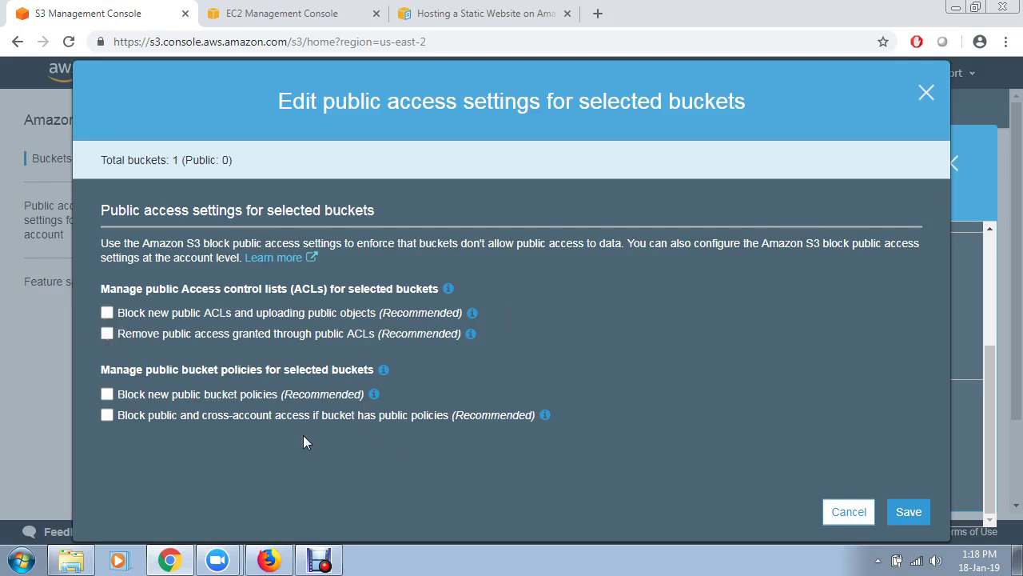
click(903, 516)
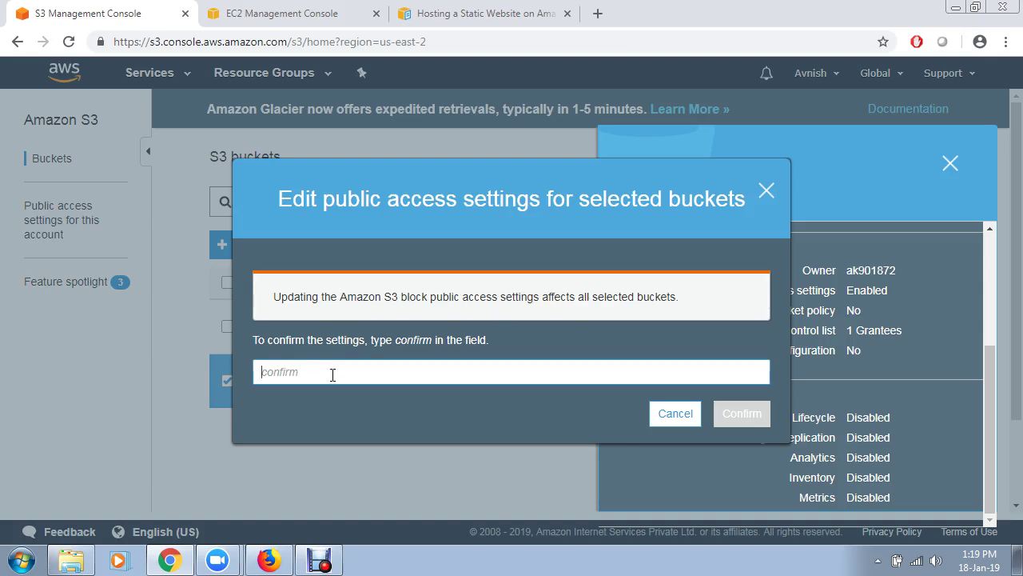
click(380, 363)
text(confirm)
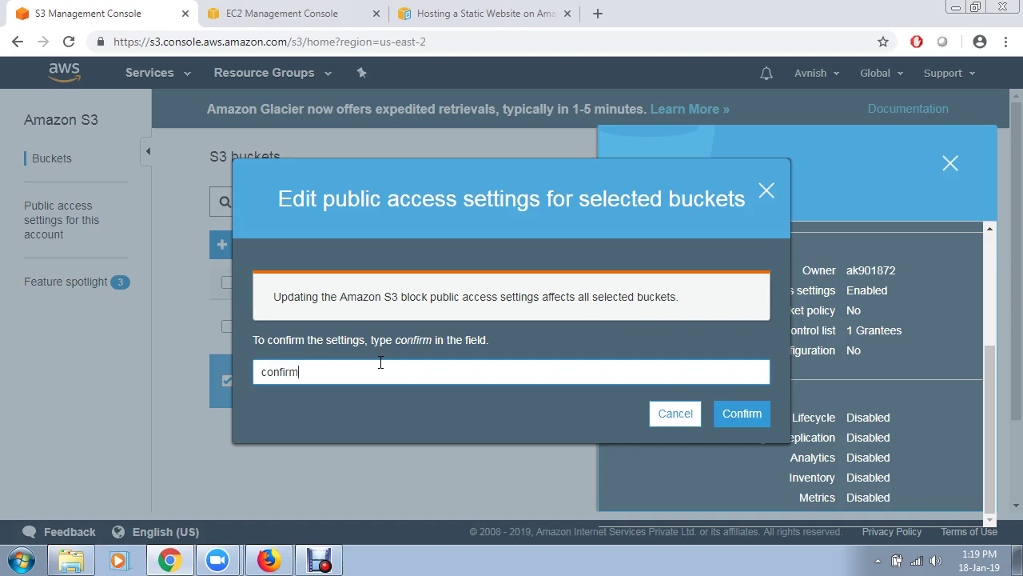
click(728, 415)
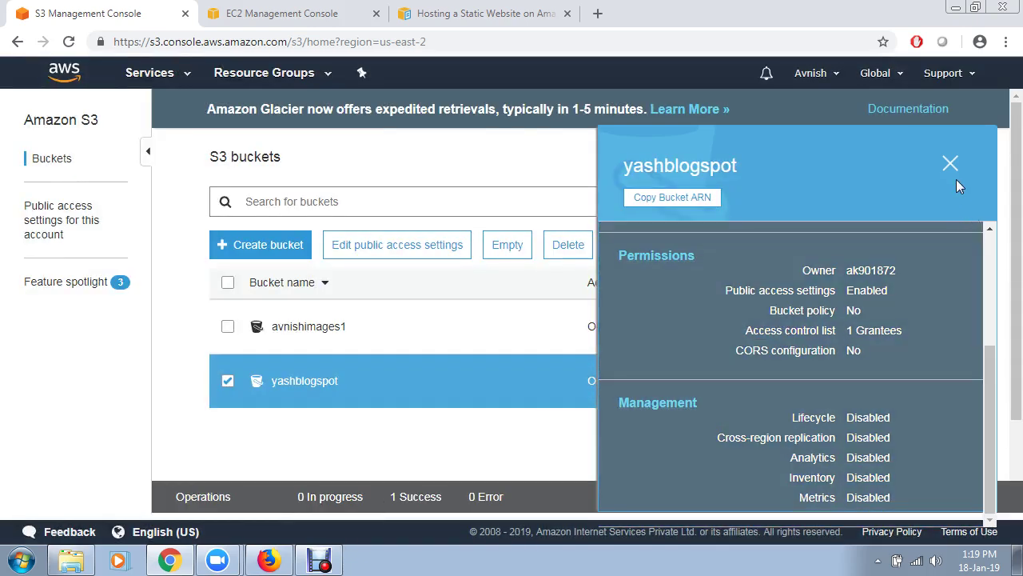
click(951, 168)
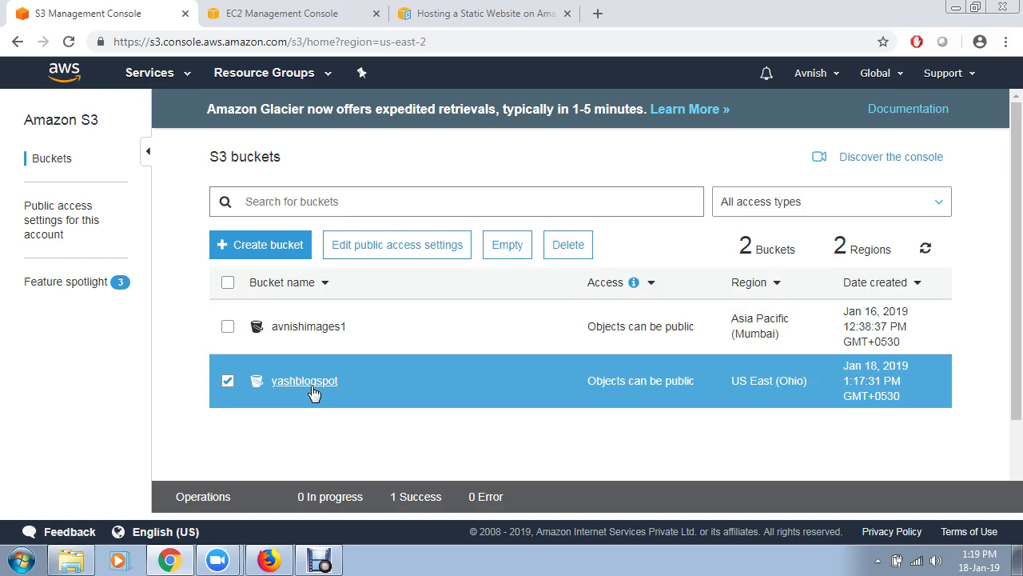
click(518, 253)
- Find and open Notepad, and move and enlarge its window to cover most of the browser page
click(22, 560)
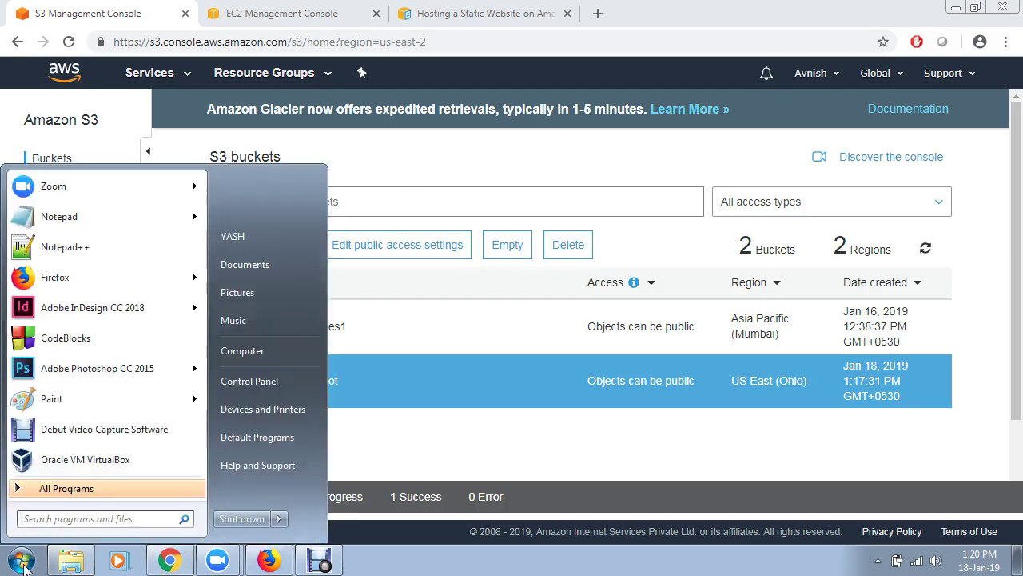
click(96, 520)
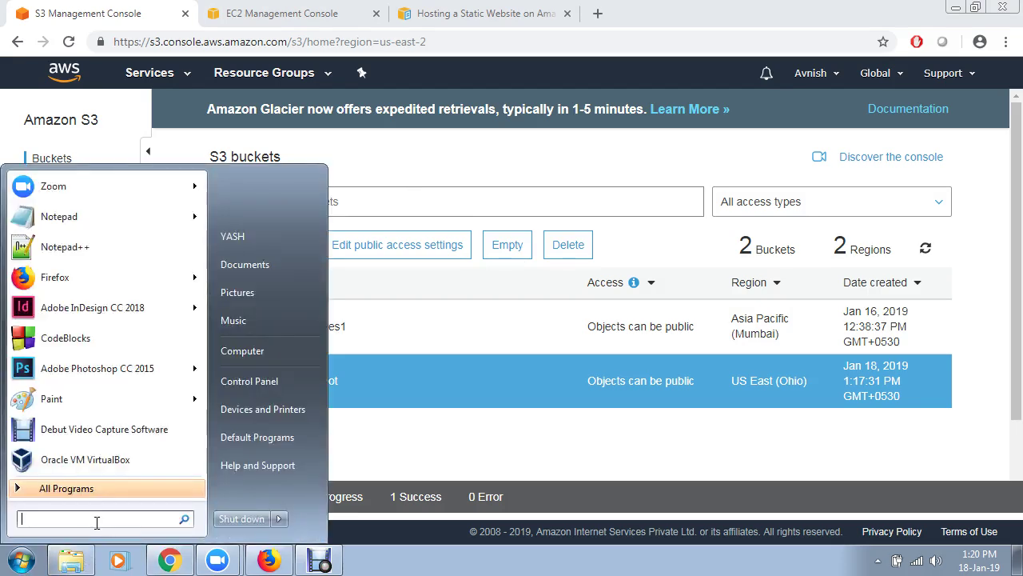
text(note)
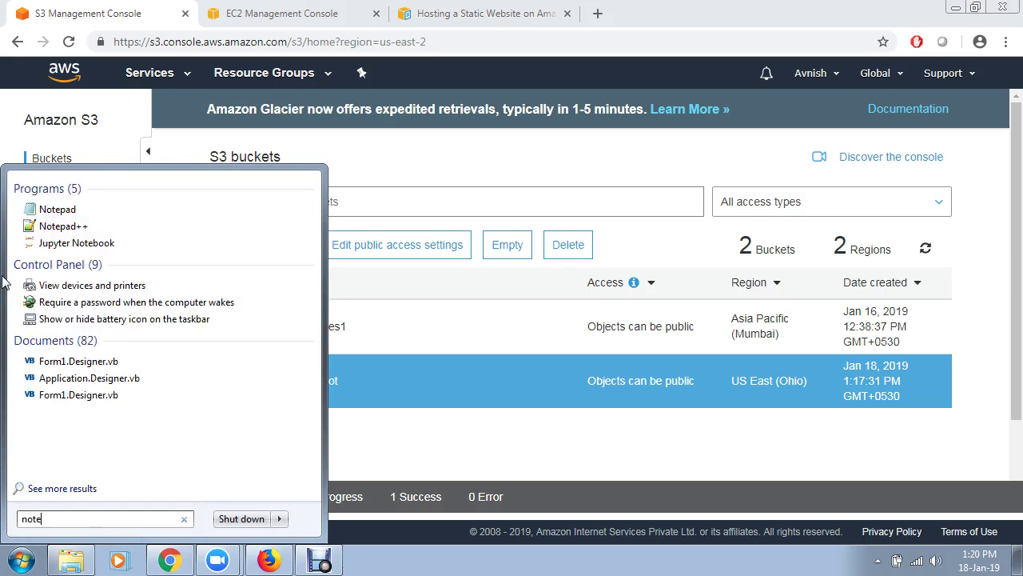
click(86, 217)
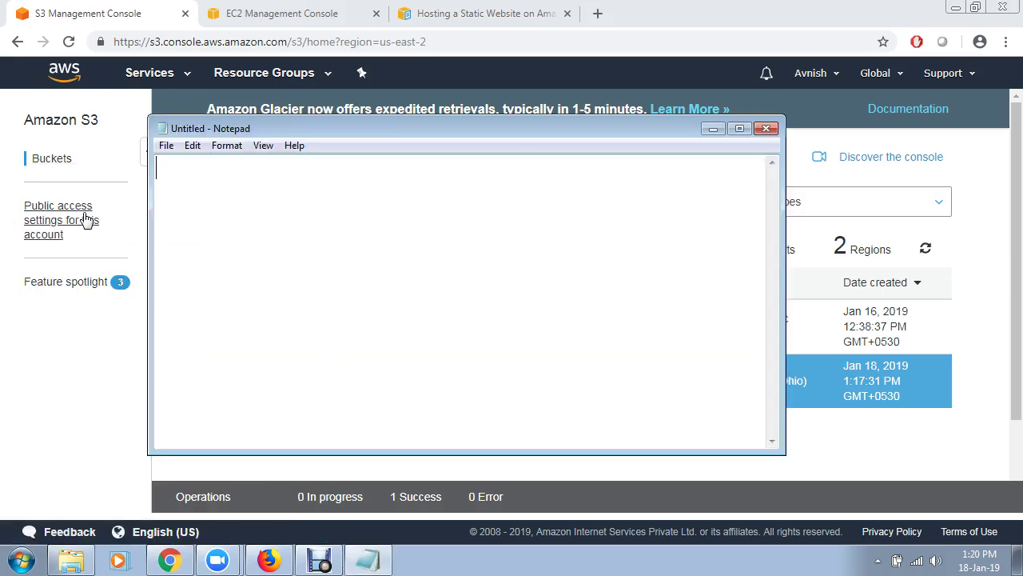
drag(499, 126, 683, 52)
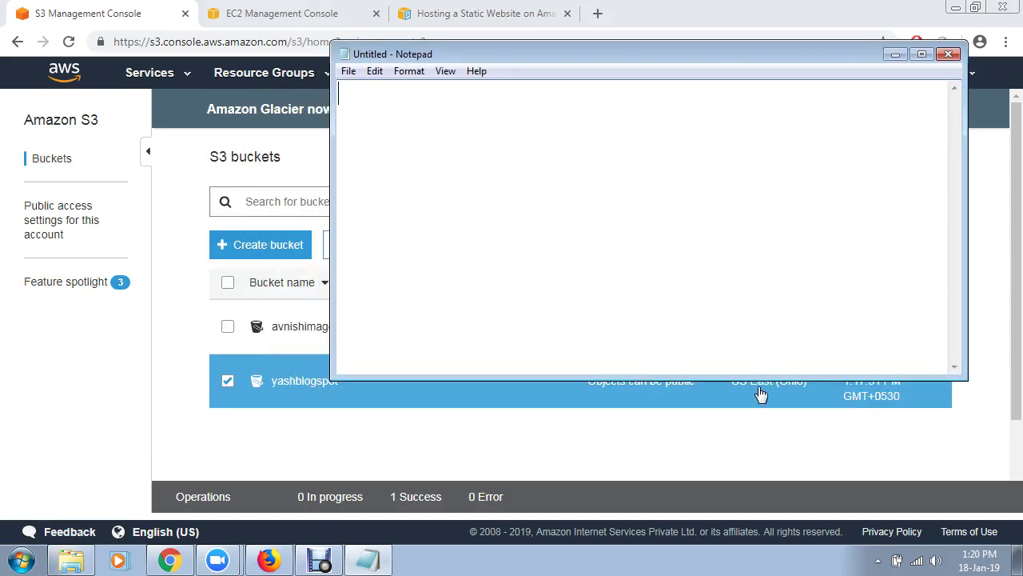
drag(760, 379, 760, 518)
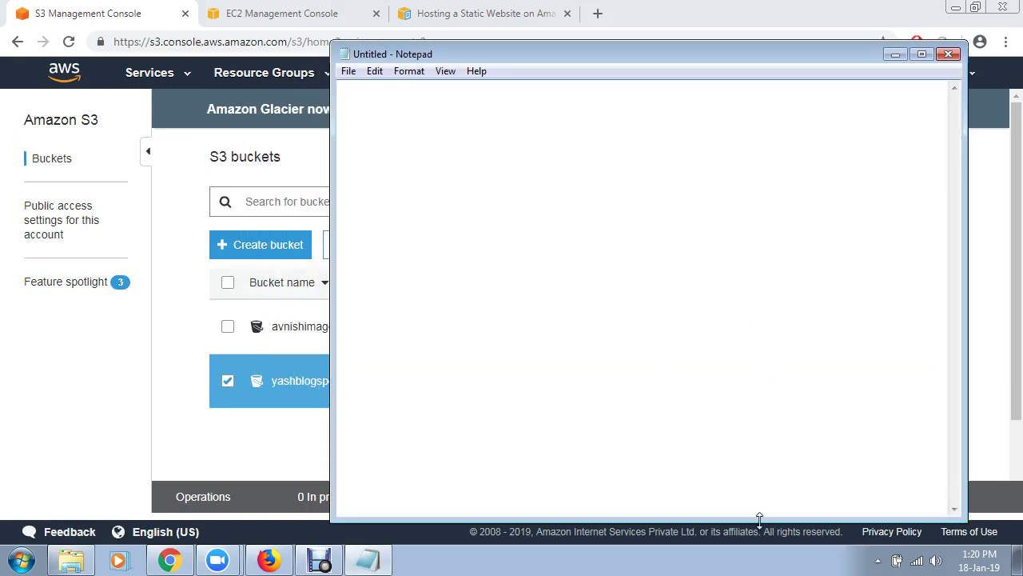
drag(327, 271, 190, 255)
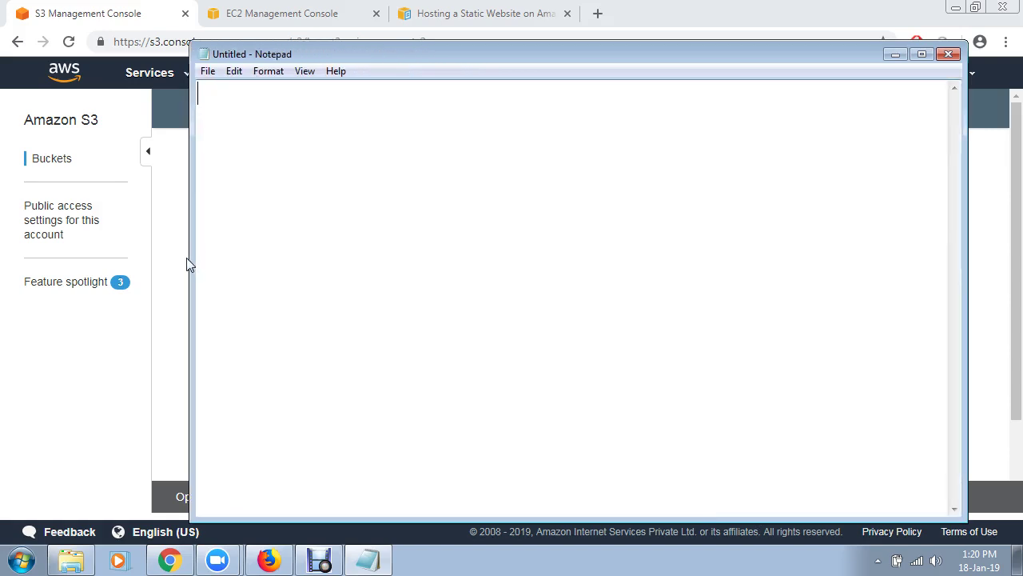
- Write the opening <html> and closing </html> tags on separate lines in the blank document
text(<html>)
key(Return)
text(</html)
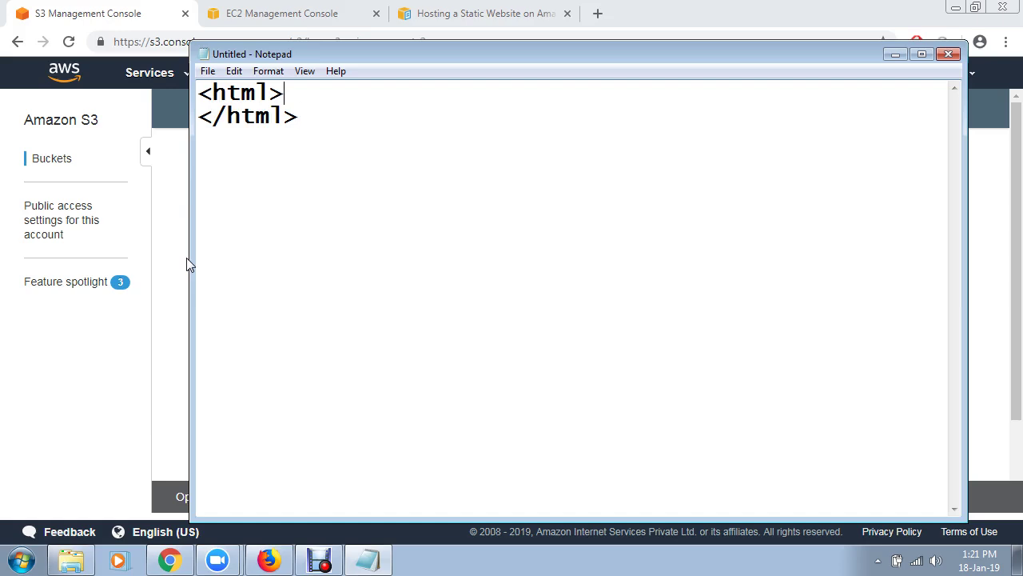
- Below the <html> tag, add a <head> tag and a title element reading "Amazon S3 Static Hosting"
key(Return)
text(<head>)
key(Return)
text(<title)
key(BackSpace)
text(le>Am)
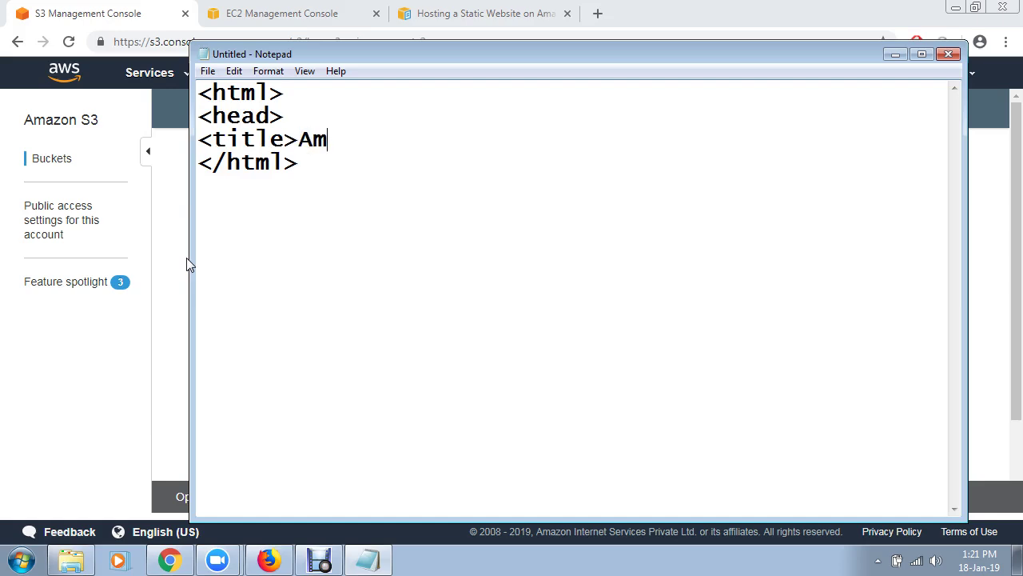
text(azon S)
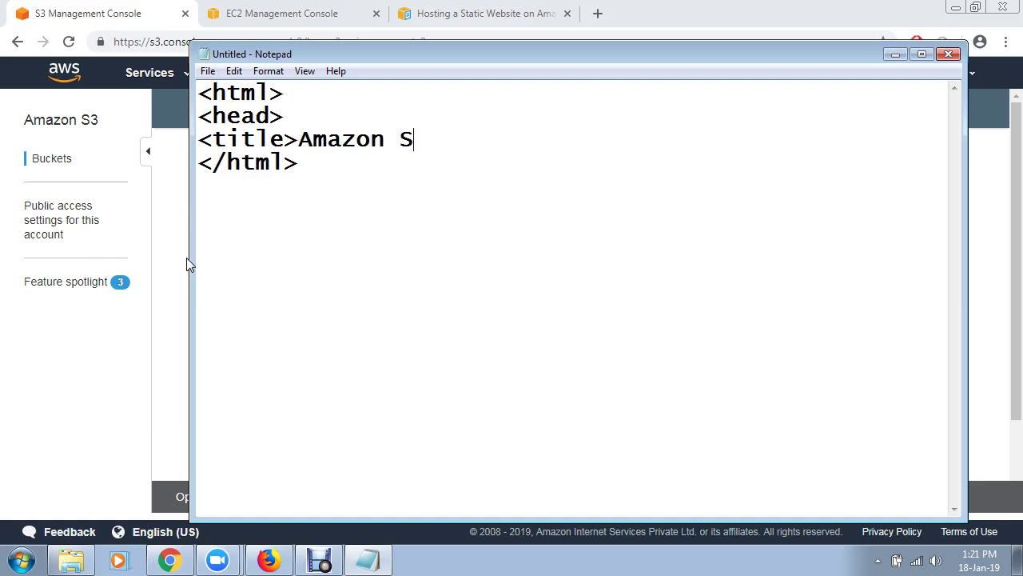
text(2)
key(BackSpace)
text(3 Static H)
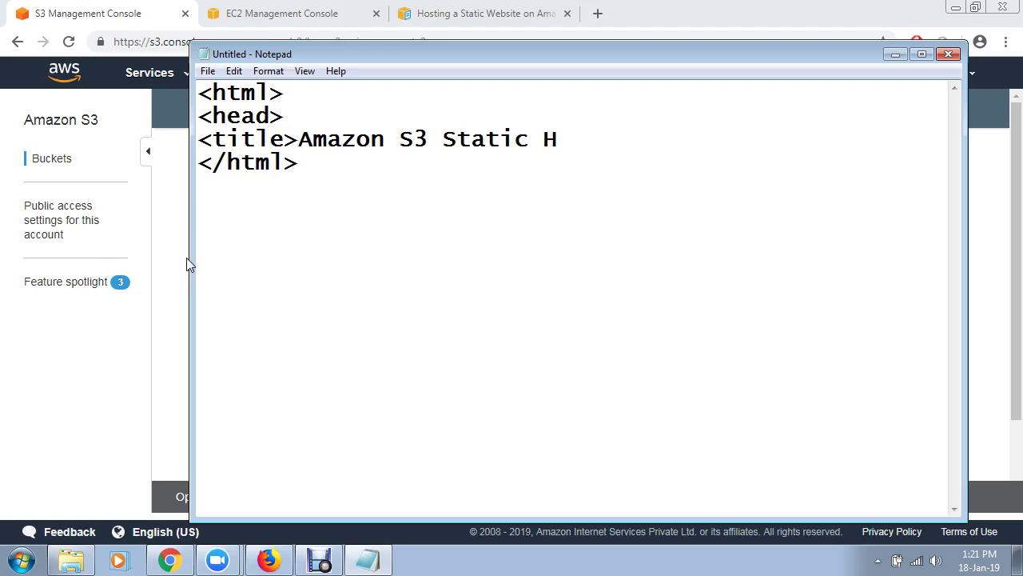
text(osting<)
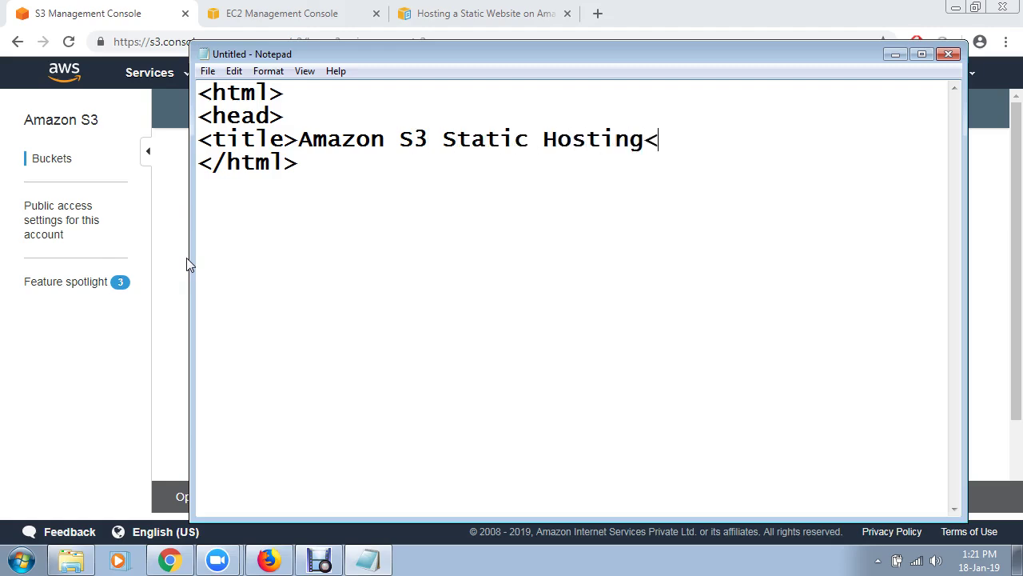
text(/title>)
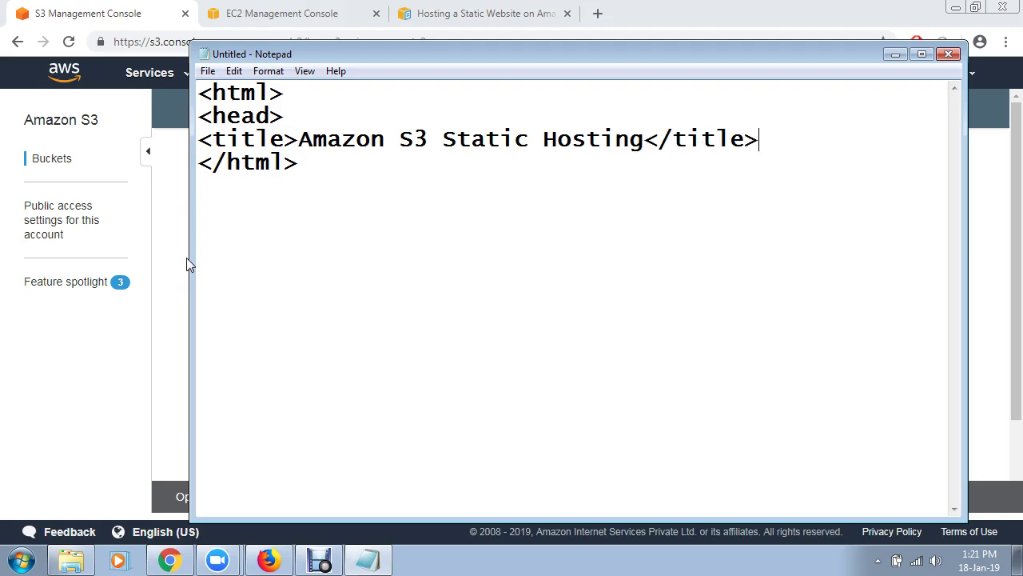
- Close the head section with </head> and add <body> and </body> tags on separate lines below it
key(Return)
text(<)
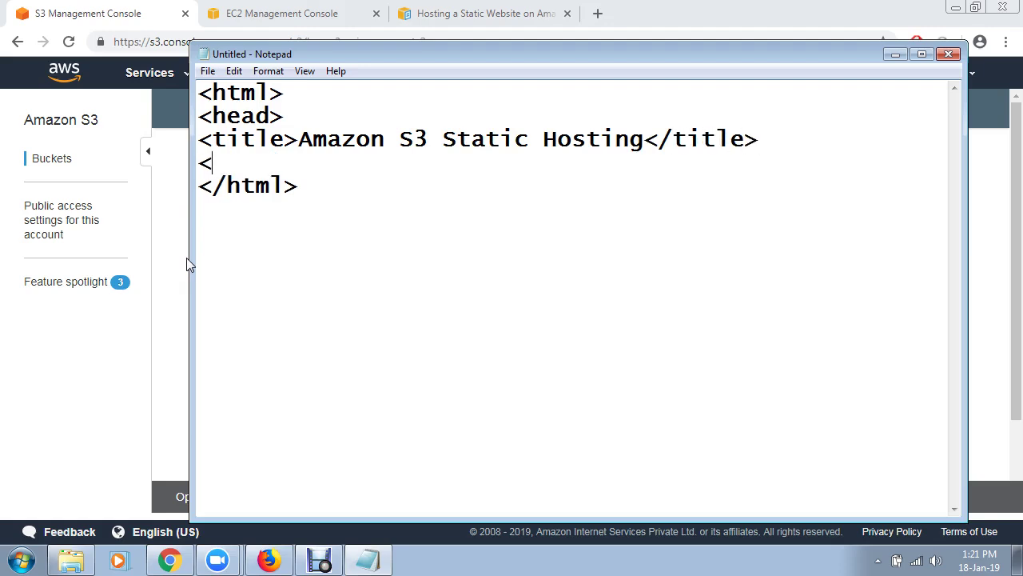
text(/head>)
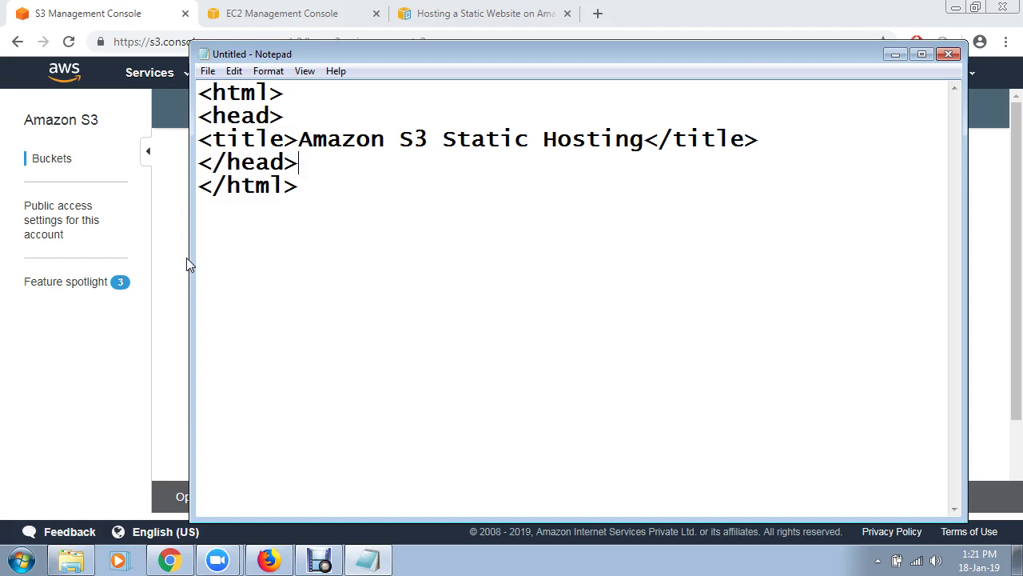
key(Return)
text(<body>)
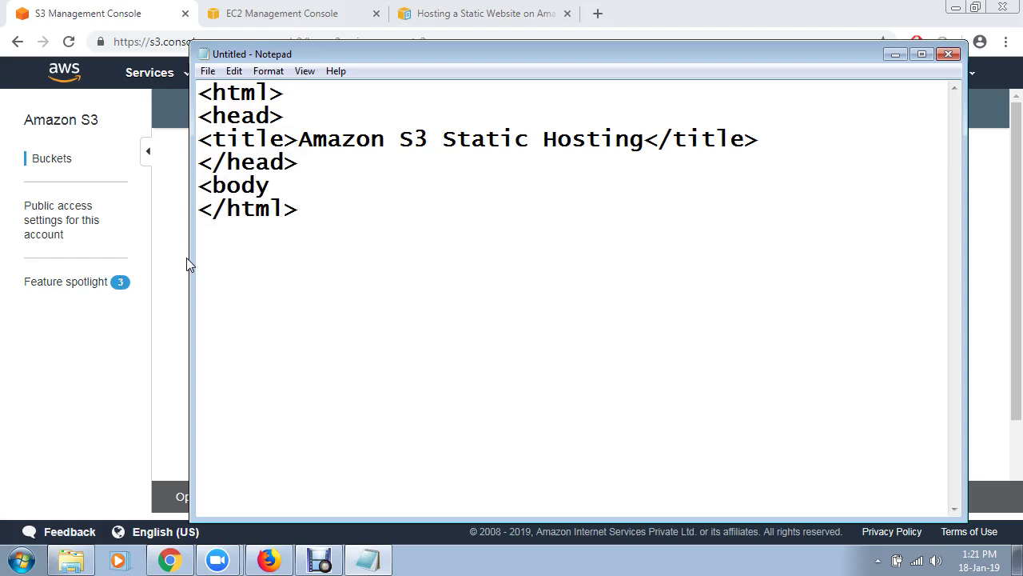
key(Return)
text(>/)
key(BackSpace)
key(BackSpace)
text(</)
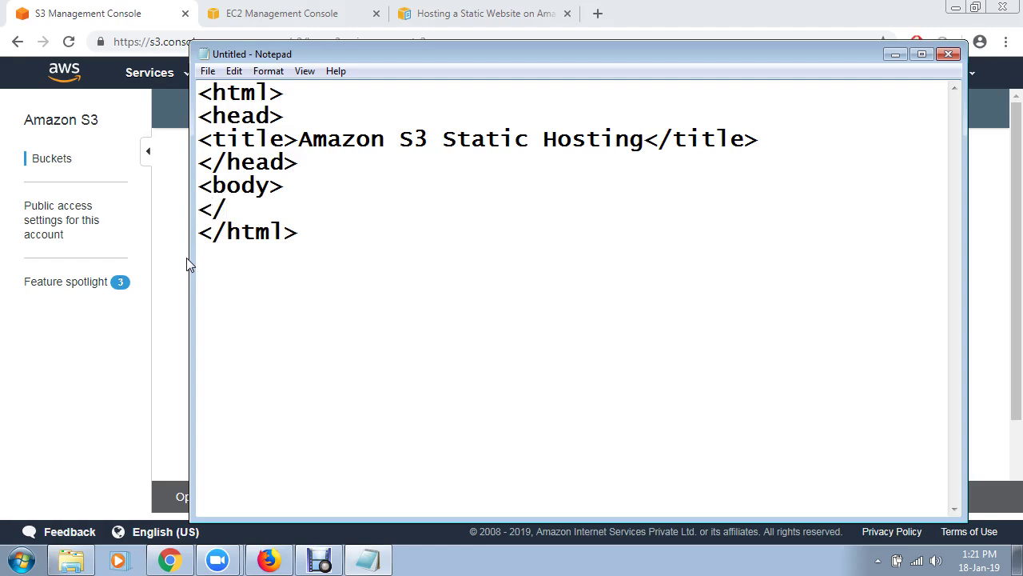
text(body>)
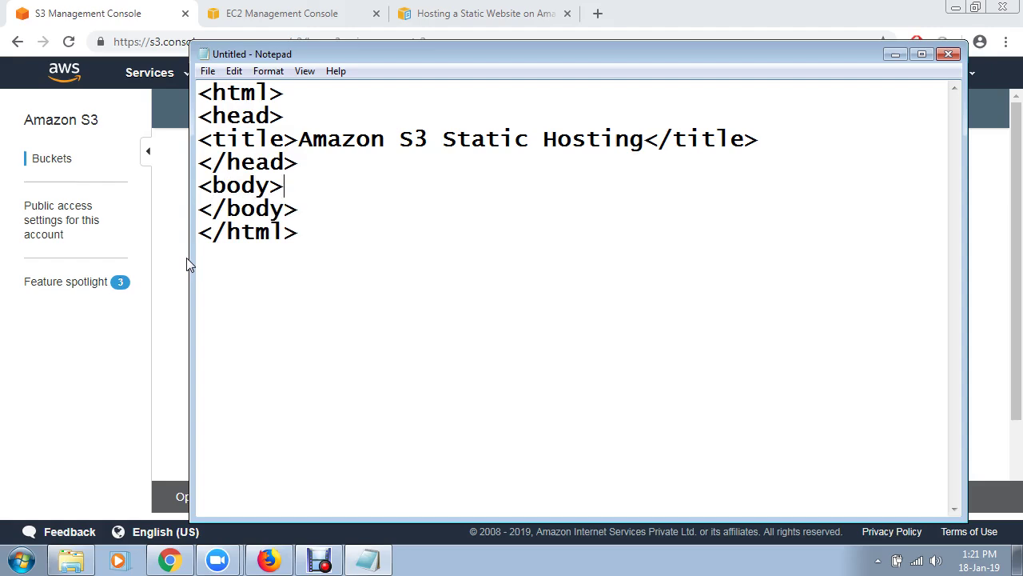
- Inside the body, write the h2 heading "Demo Of Deploying Static Website on Amazon s3" followed by a line with <br><br>
key(Return)
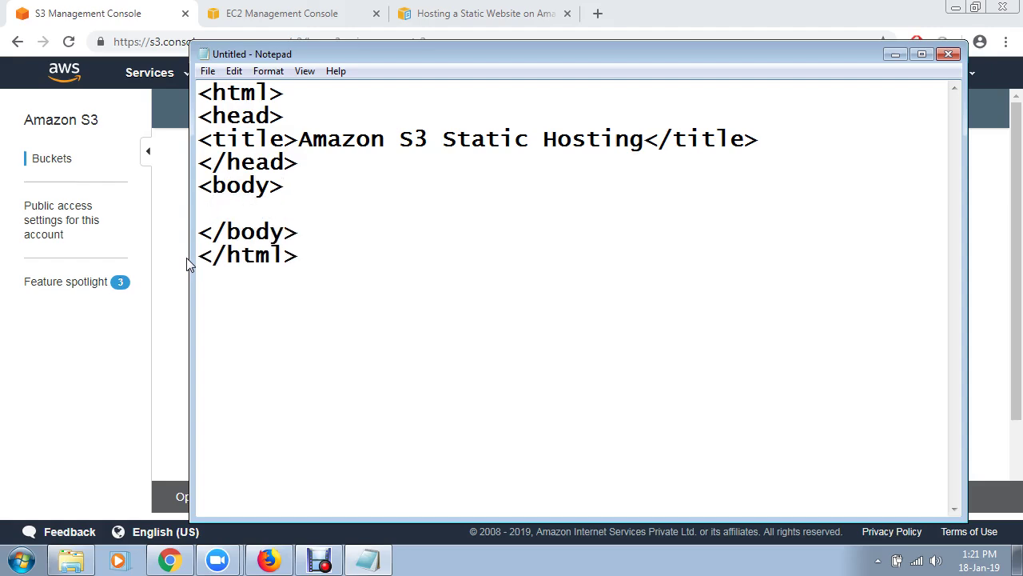
text(<h2>Demo O)
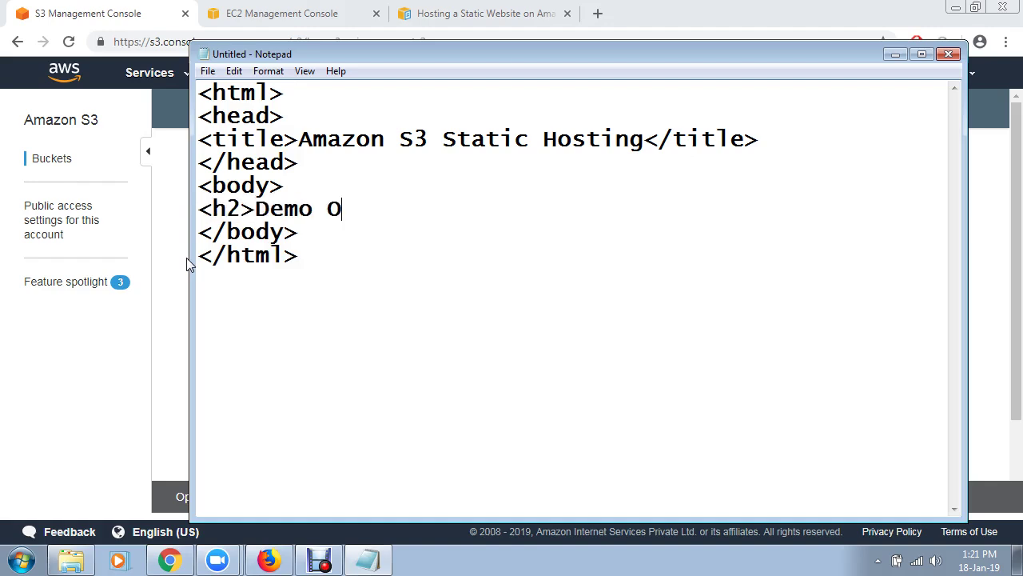
text(f Deplo)
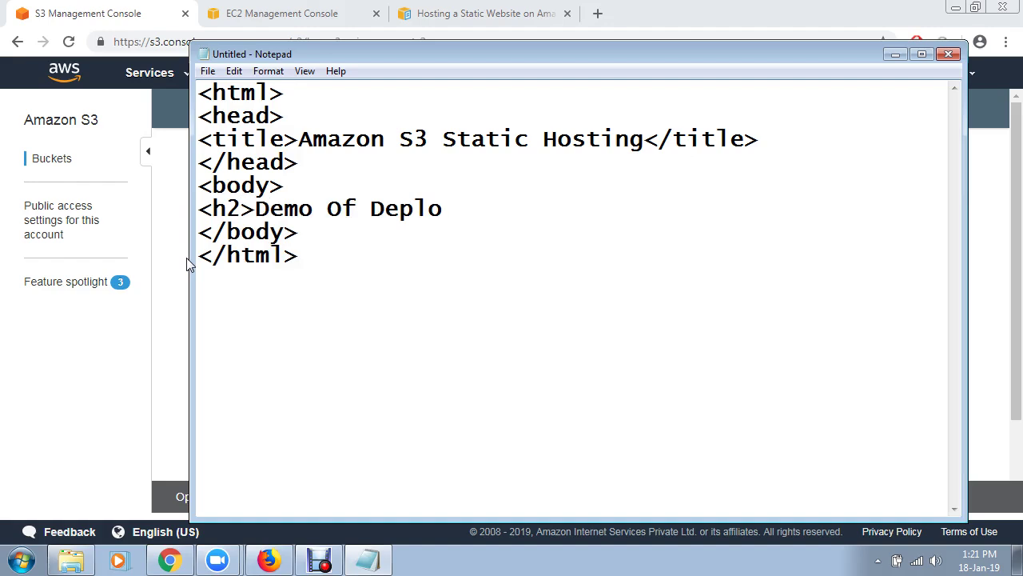
text(ying Stat)
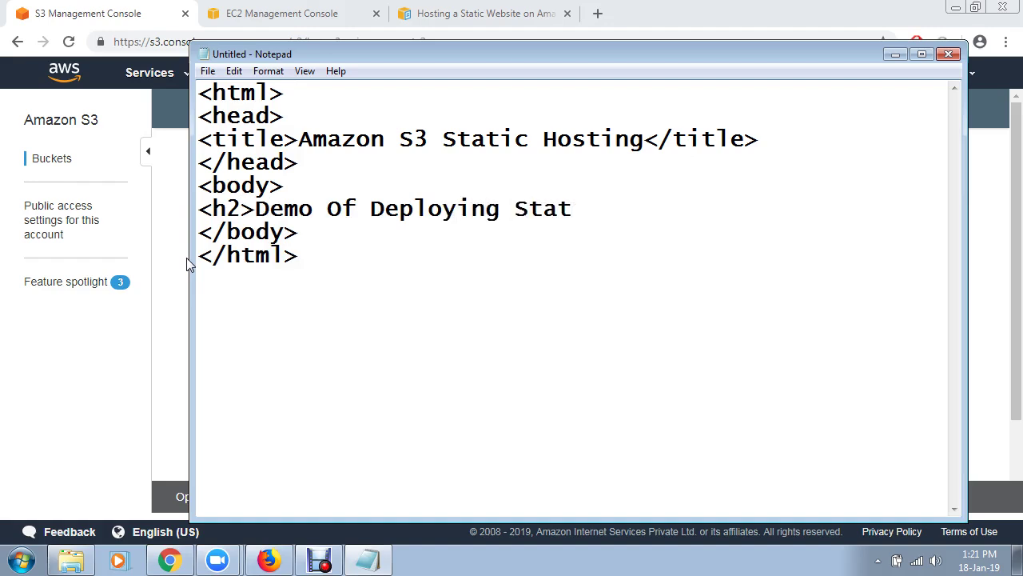
text(ic Website o)
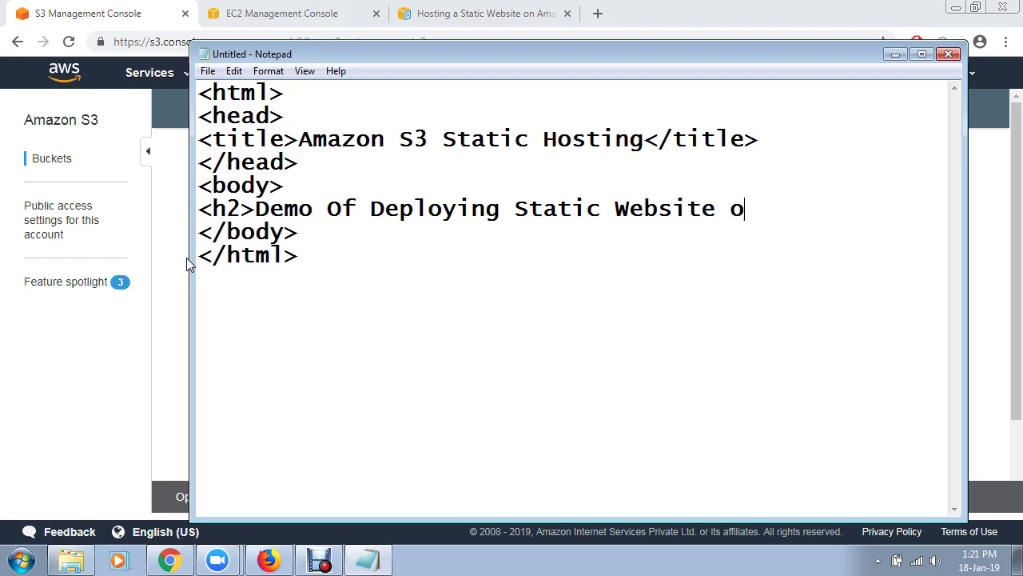
text(n Amazon )
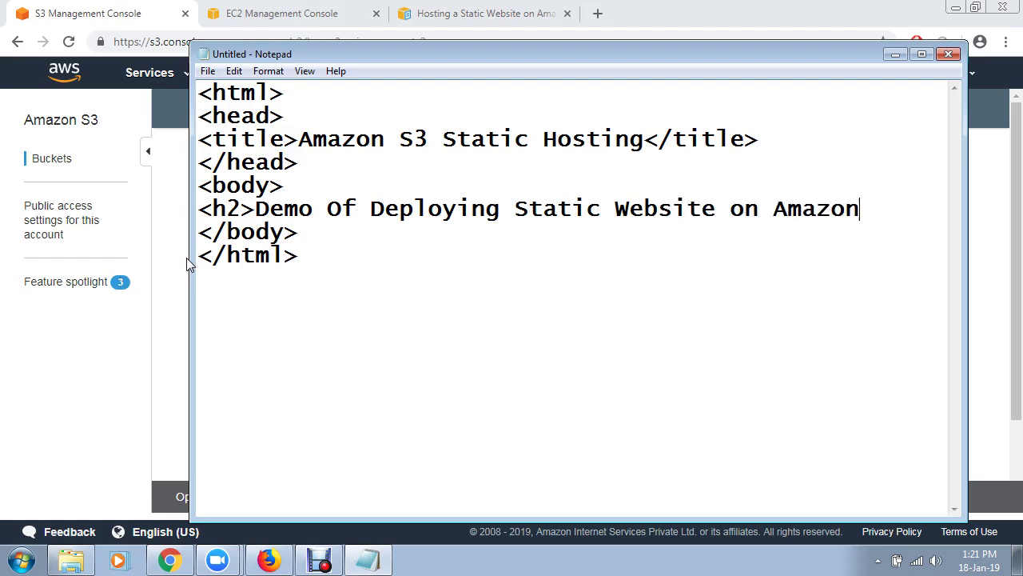
text(s3)
key(BackSpace)
text(</h2>)
key(Return)
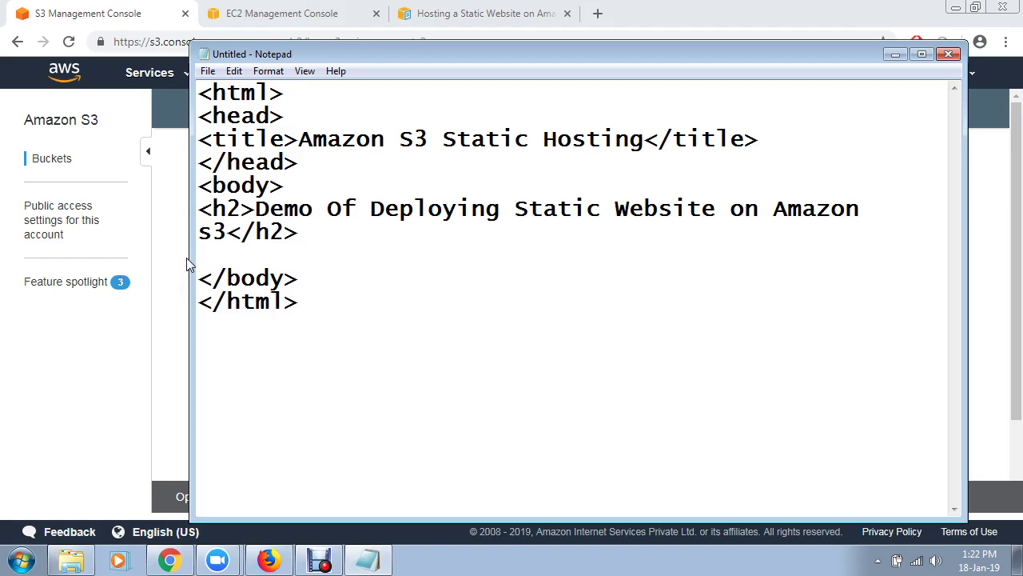
text(<br><br>)
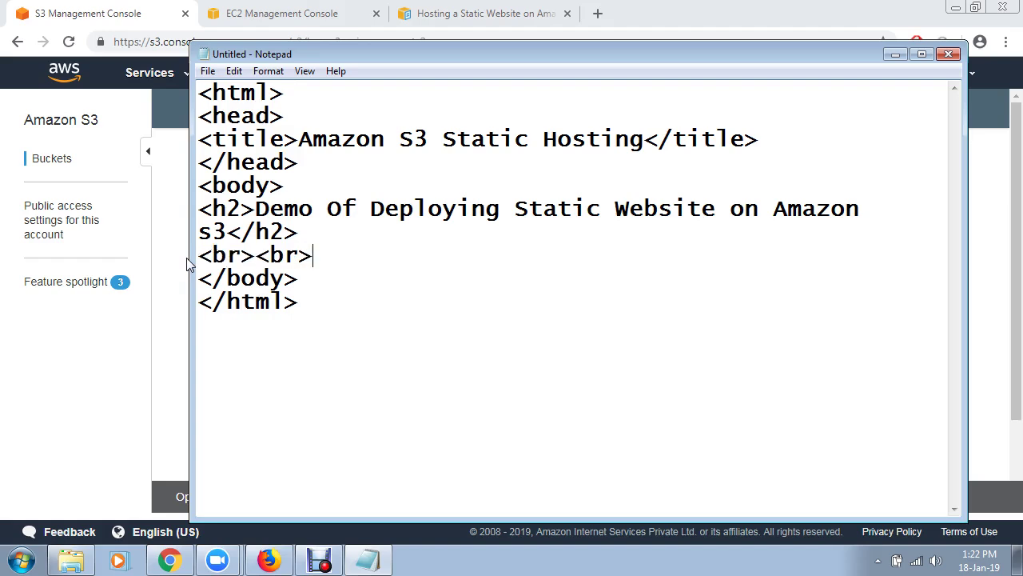
- Copy the introductory paragraph from the "Hosting a Static Website on Amazon S3" documentation page in Chrome and minimize the browser
key(alt+Tab)
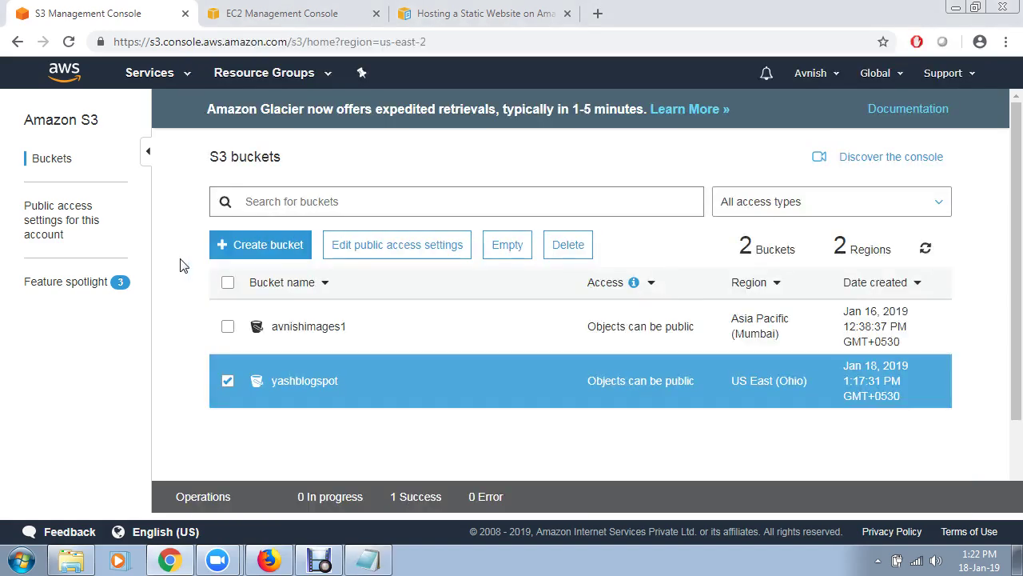
click(444, 8)
scroll(456, 238, up, 5)
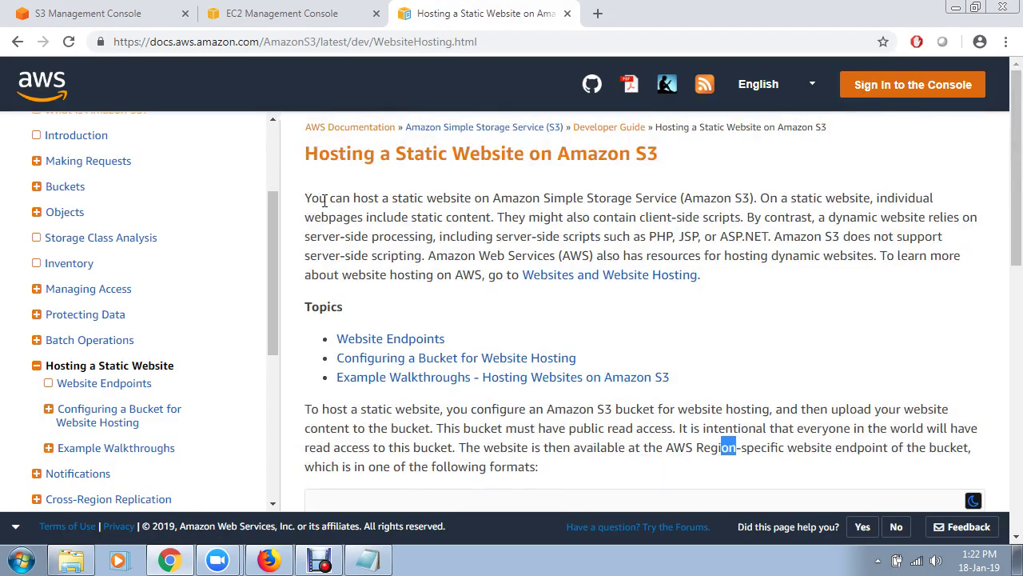
drag(306, 197, 706, 283)
key(ctrl+c)
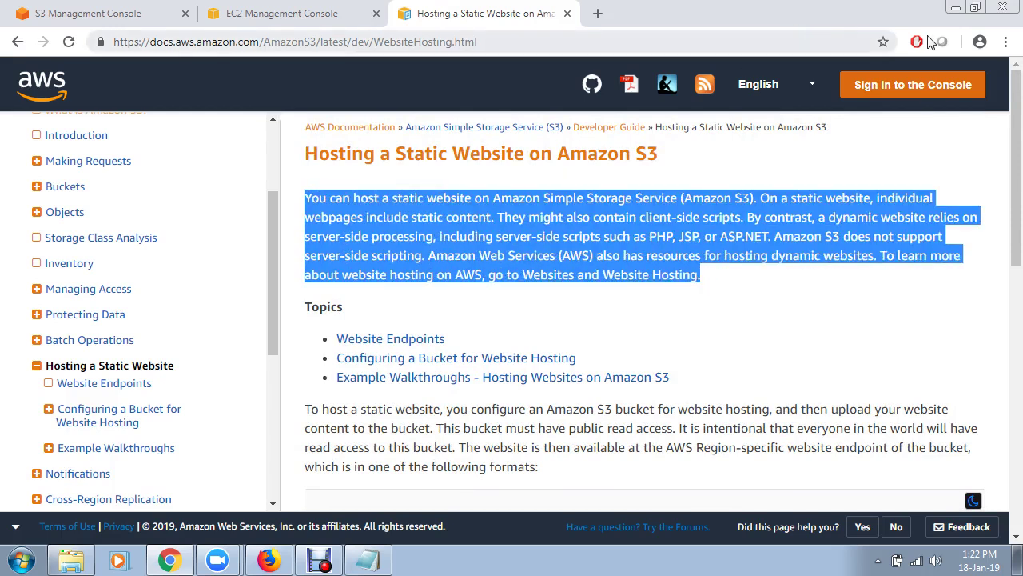
click(958, 10)
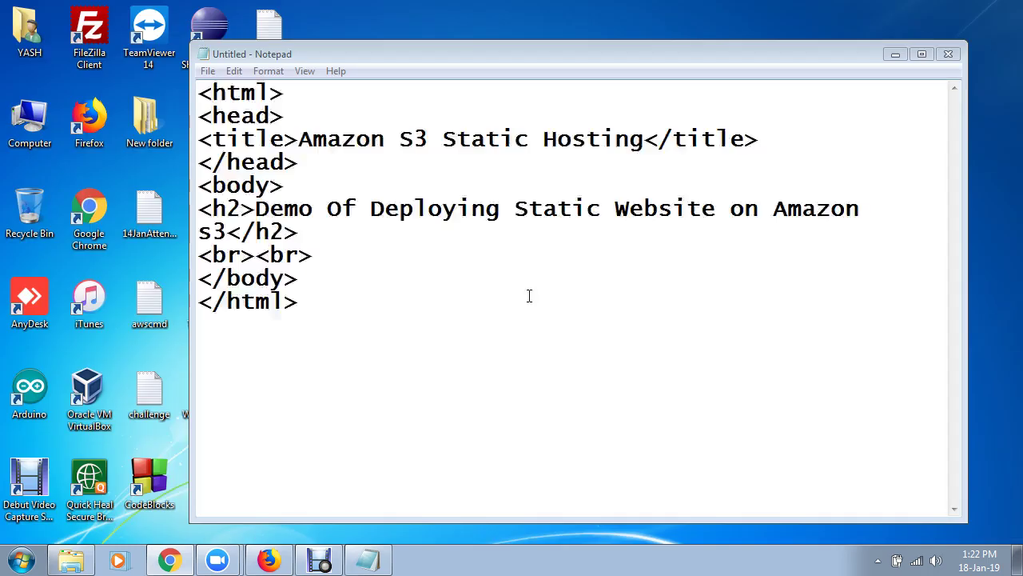
- Paste the copied documentation paragraph below the <br><br> line, enclosed in <p> and </p> tags
click(336, 259)
key(Return)
text(<p>)
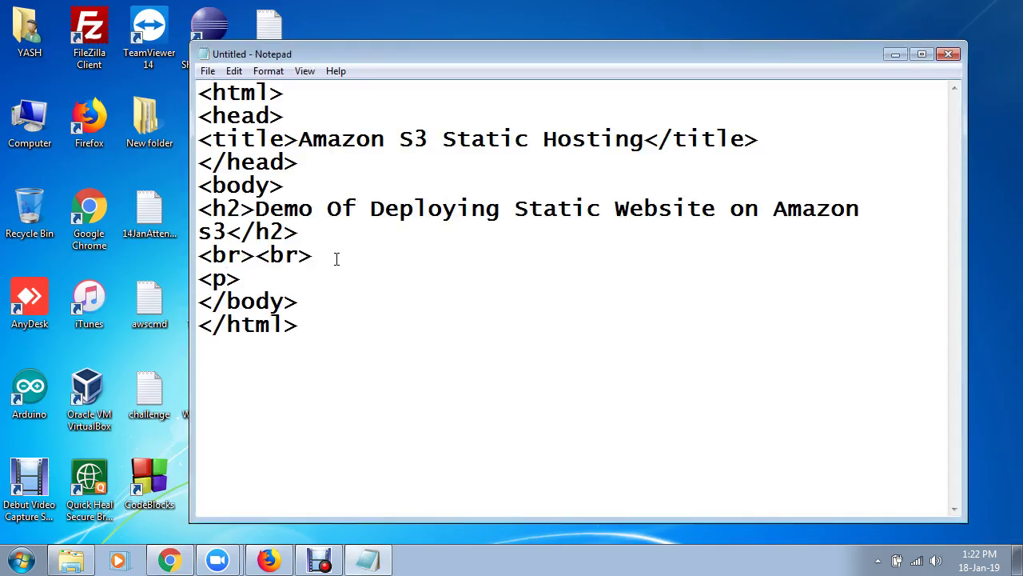
key(Return)
key(ctrl+v)
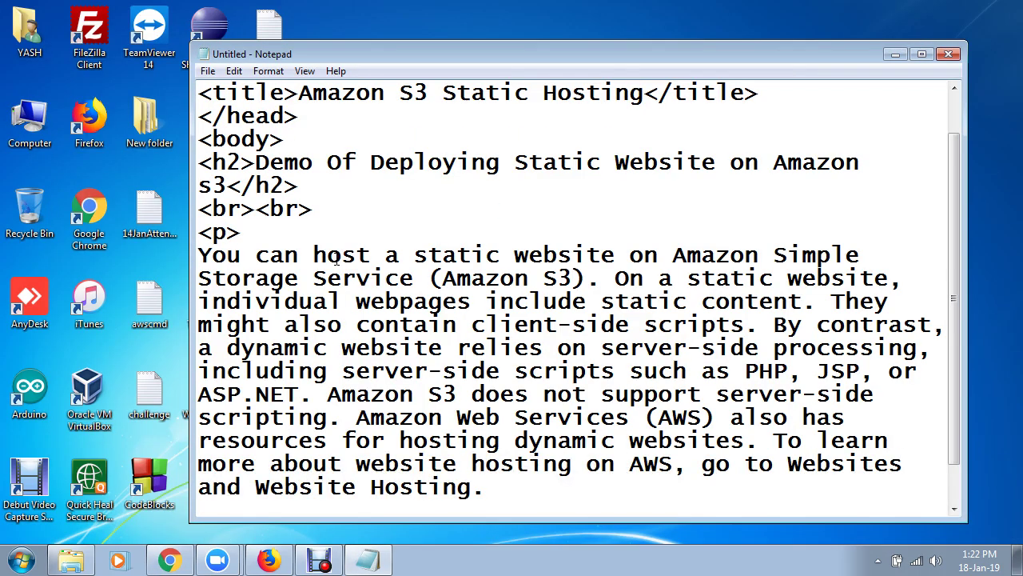
key(Return)
text(</p>)
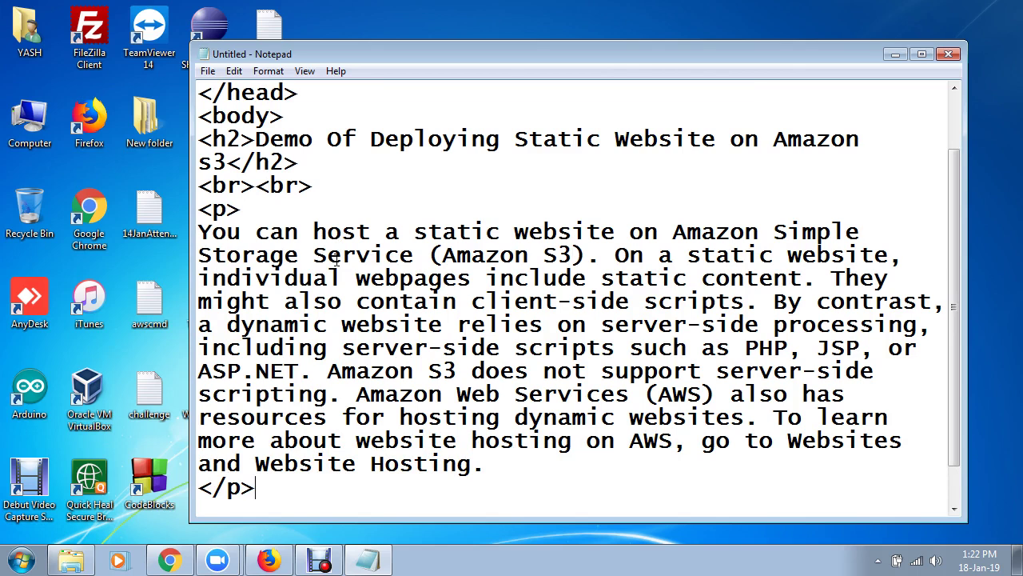
- Insert an <hr> line and a <br> line between the <br><br> line and the <p> tag
scroll(345, 255, down, 1)
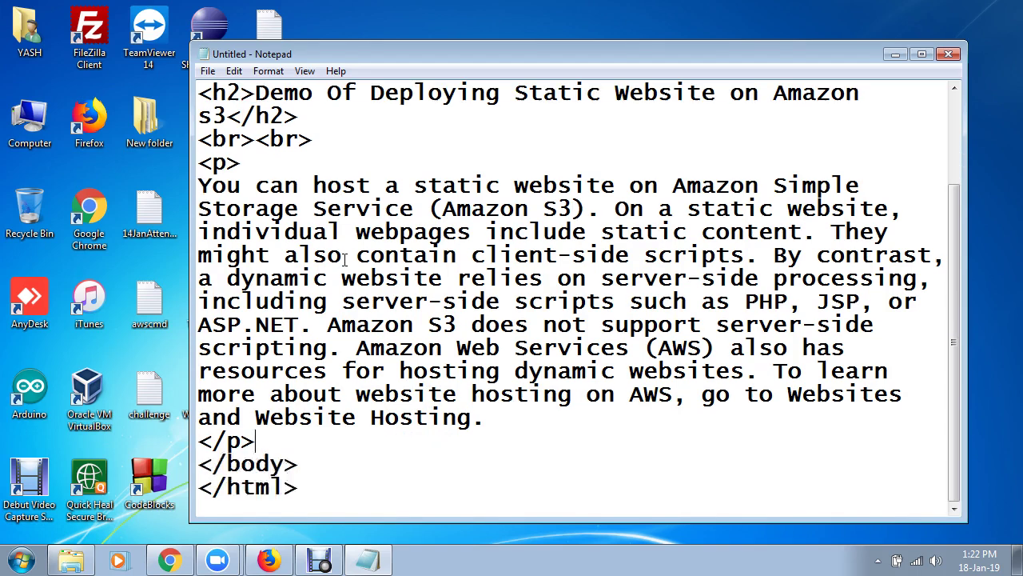
scroll(430, 286, up, 2)
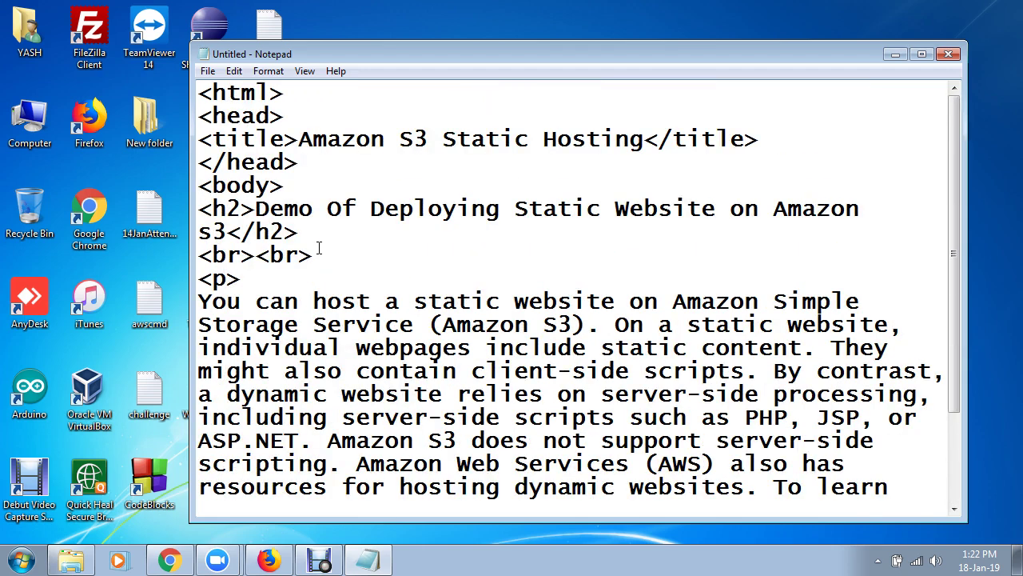
key(Return)
text(<)
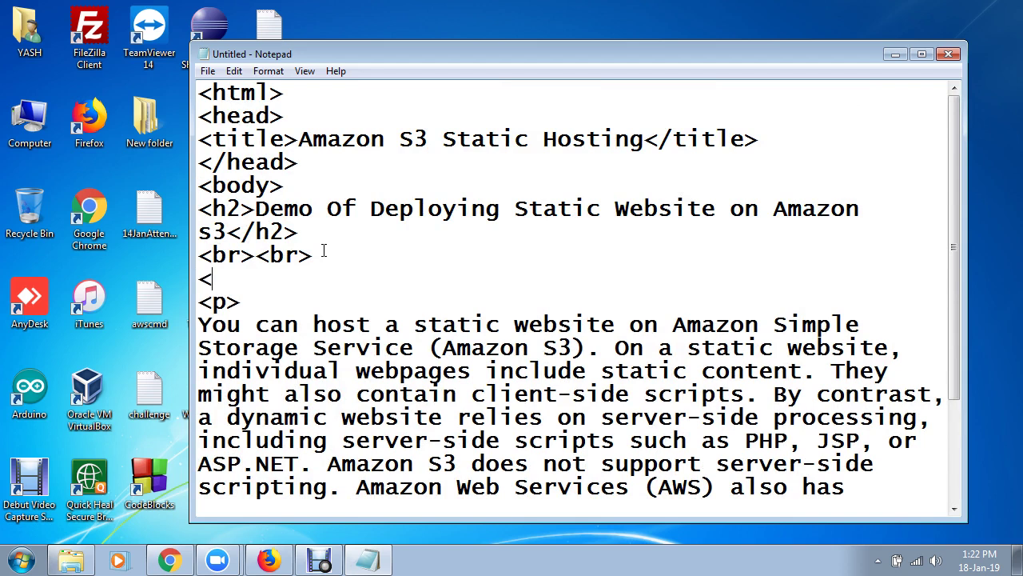
text(hr>)
drag(316, 256, 262, 248)
key(ctrl+c)
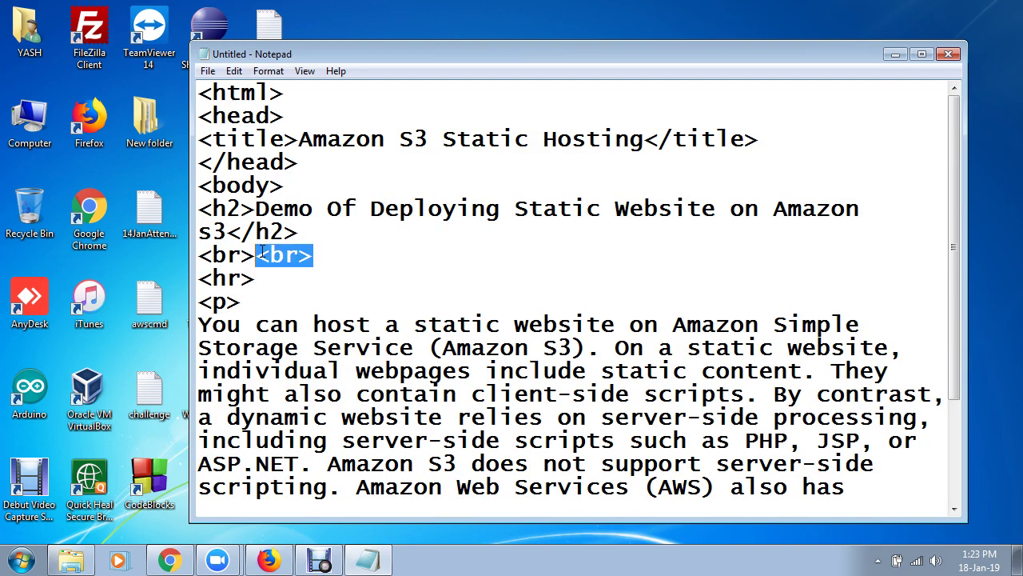
click(270, 275)
key(Return)
key(ctrl+v)
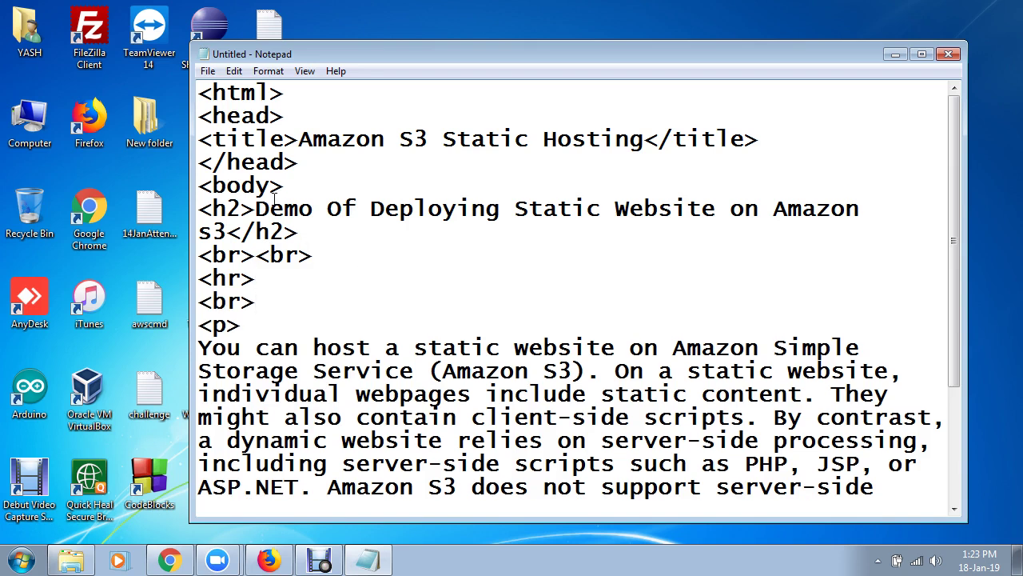
- Save the page on the Desktop as index.html with the All Files type, and maximize the Notepad window
click(208, 71)
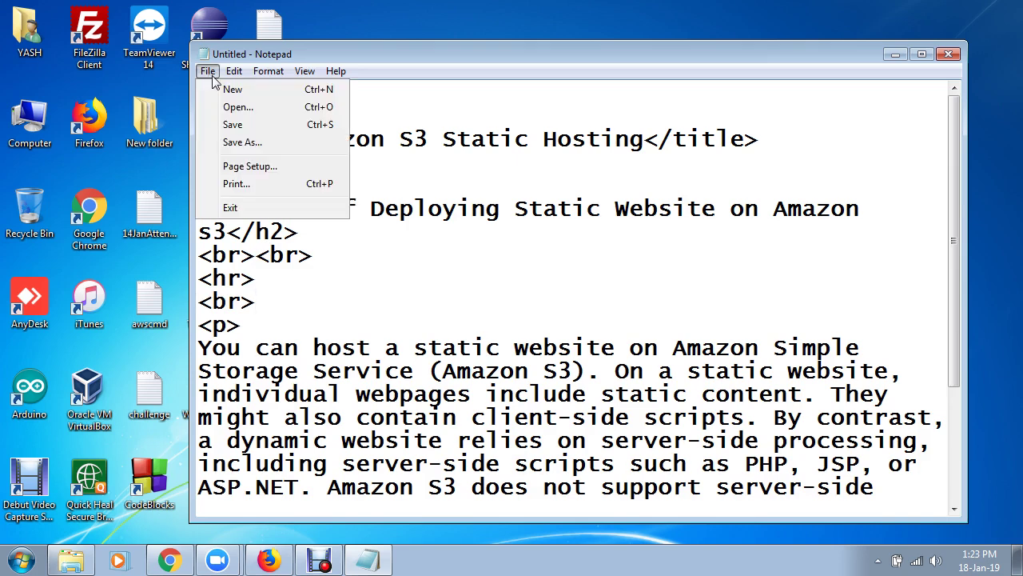
click(241, 142)
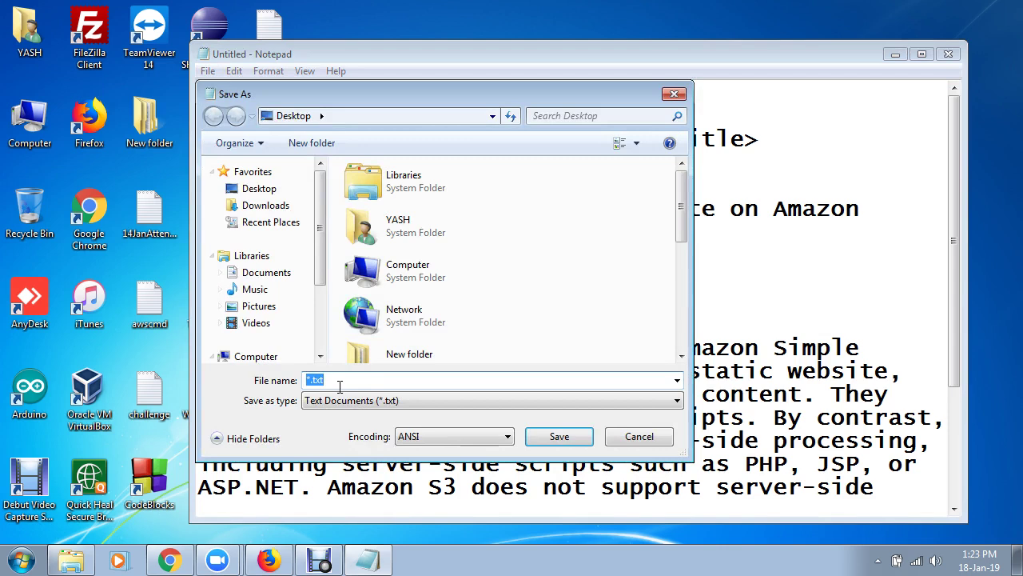
text(index.html)
click(417, 400)
click(407, 427)
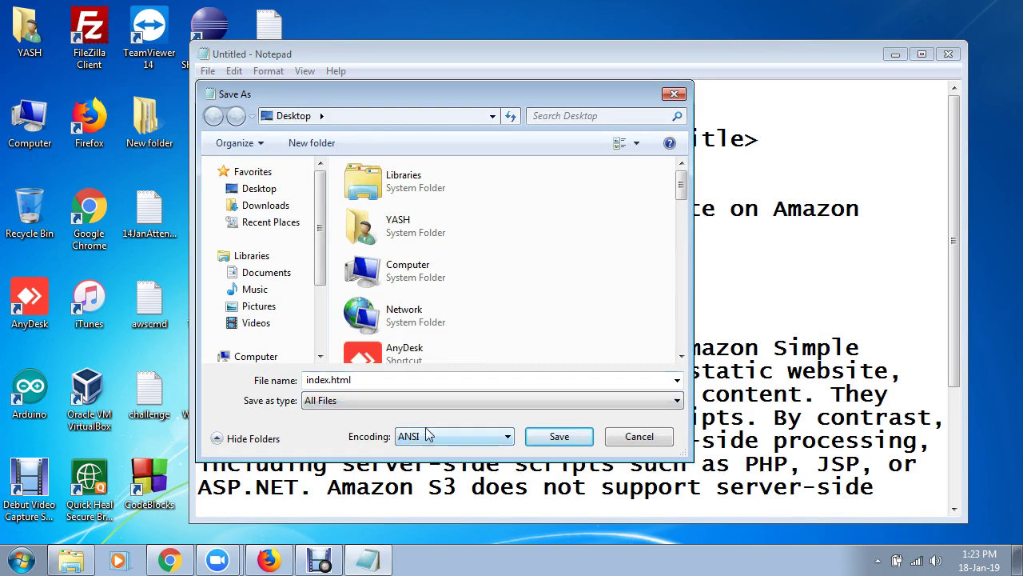
click(581, 437)
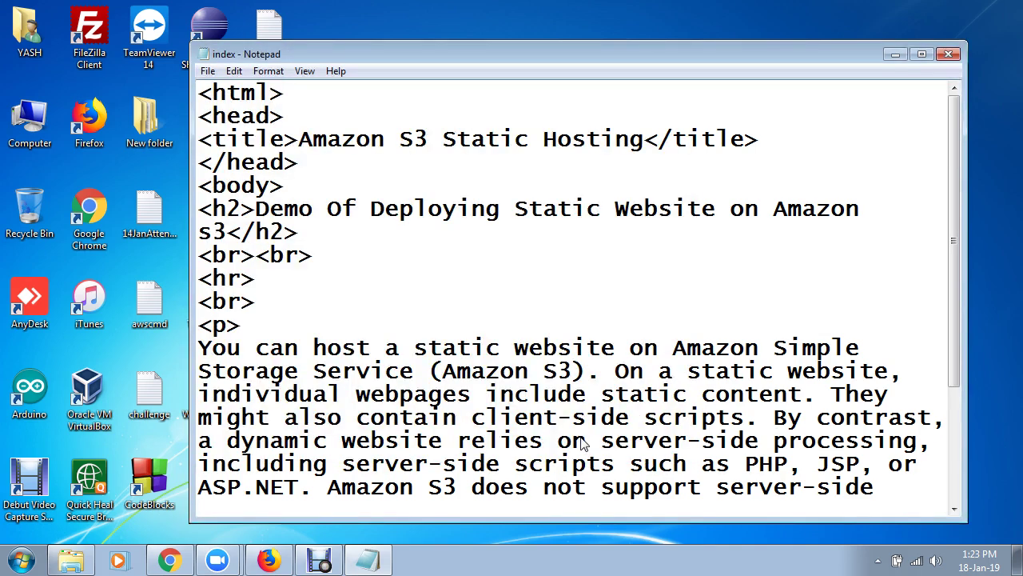
click(921, 54)
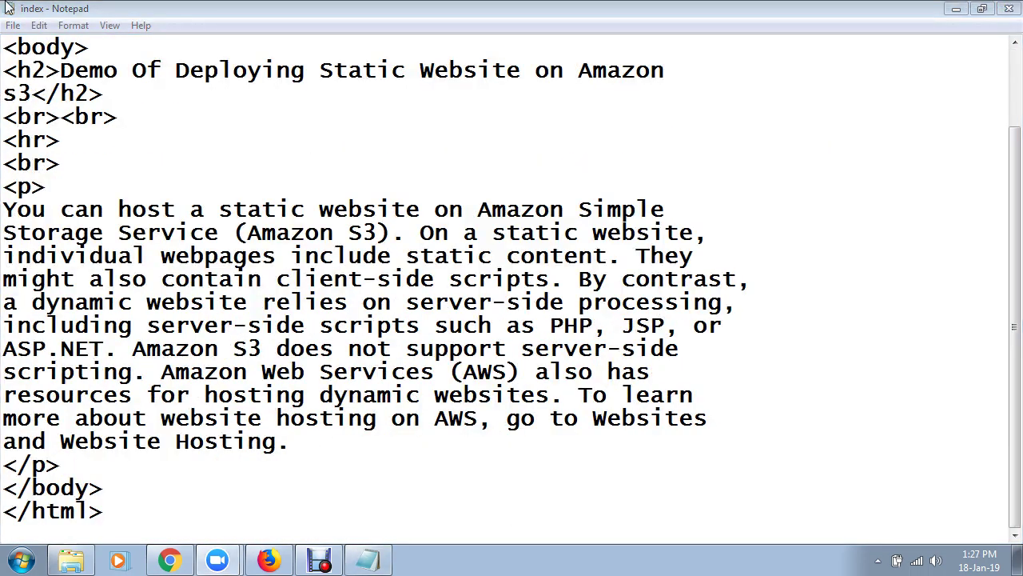
- Close Notepad, preview the index.html file from the Desktop in Chrome, and close the preview
click(13, 25)
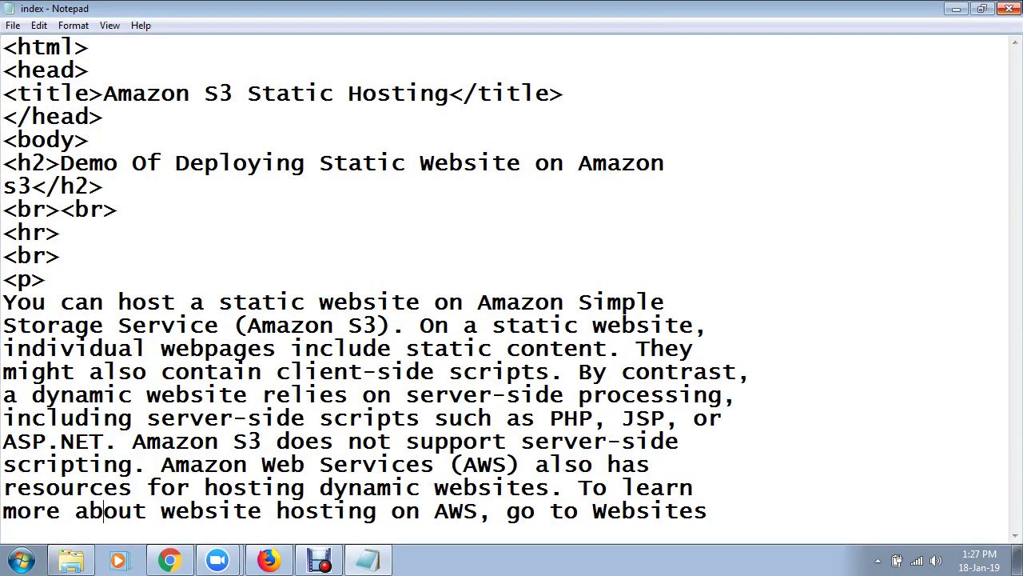
click(1009, 8)
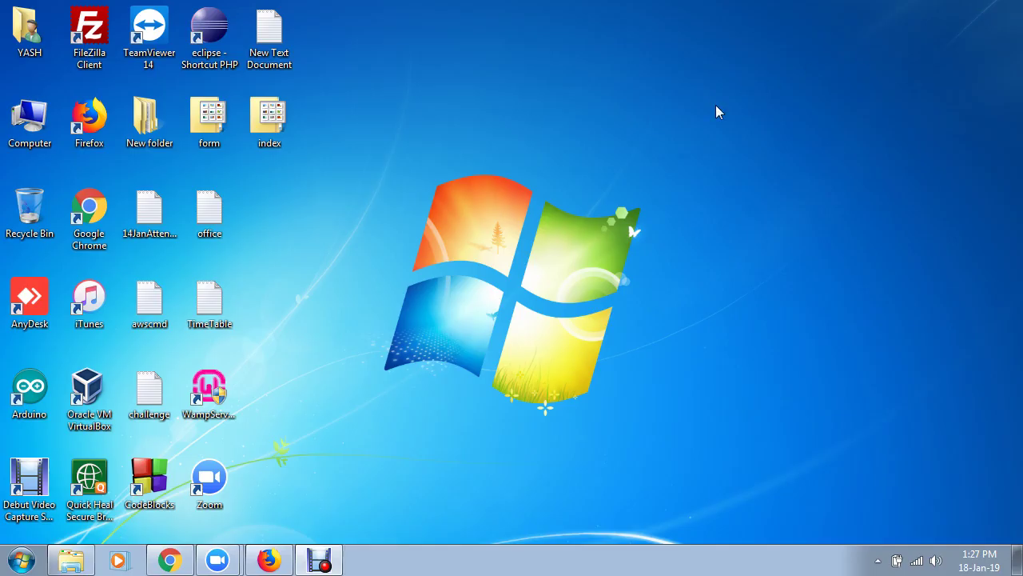
double_click(285, 136)
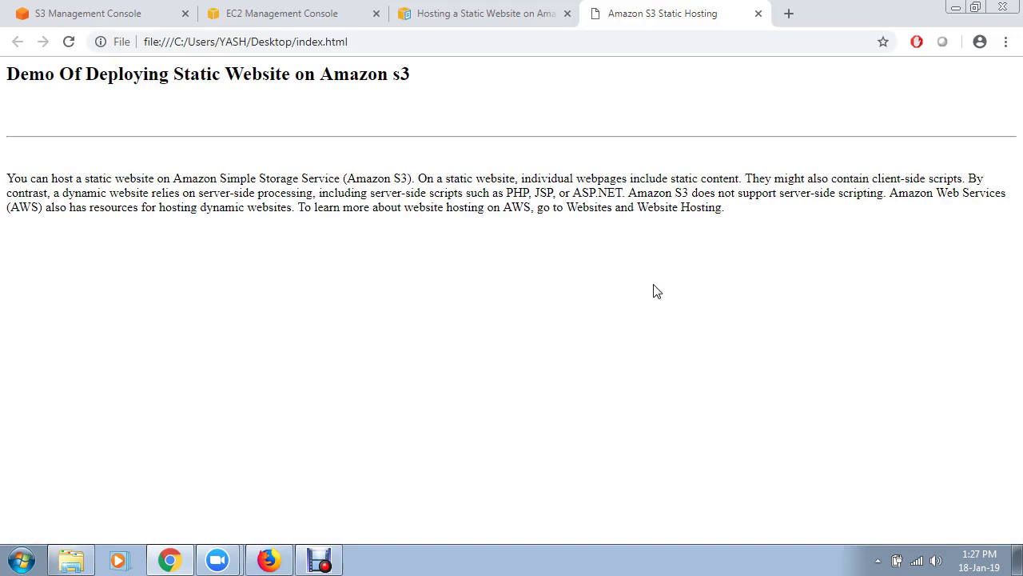
click(759, 14)
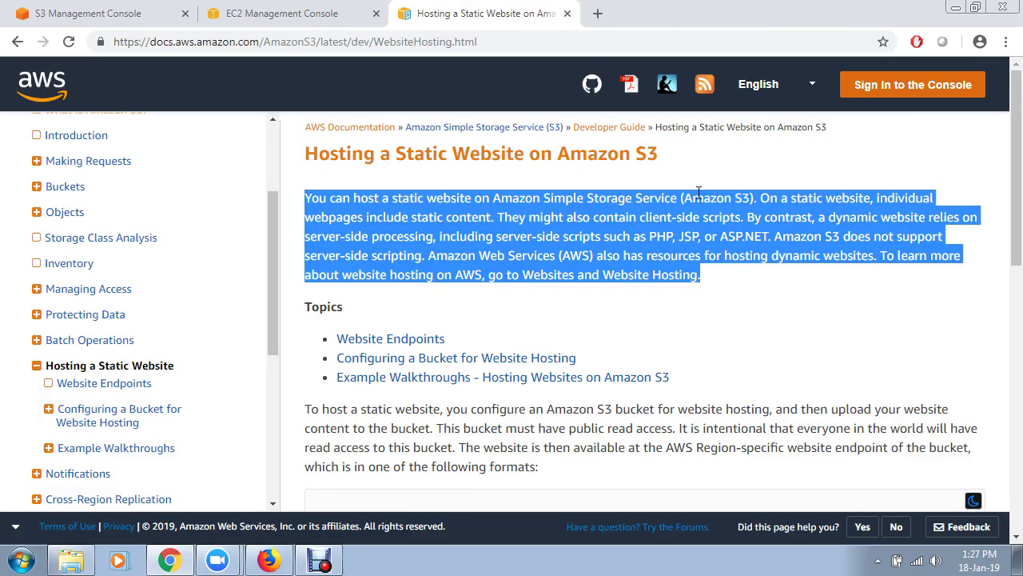
- Go through the static hosting documentation to Configuring a Bucket for Website Hosting and open its Enabling Website Hosting page
scroll(697, 202, down, 1)
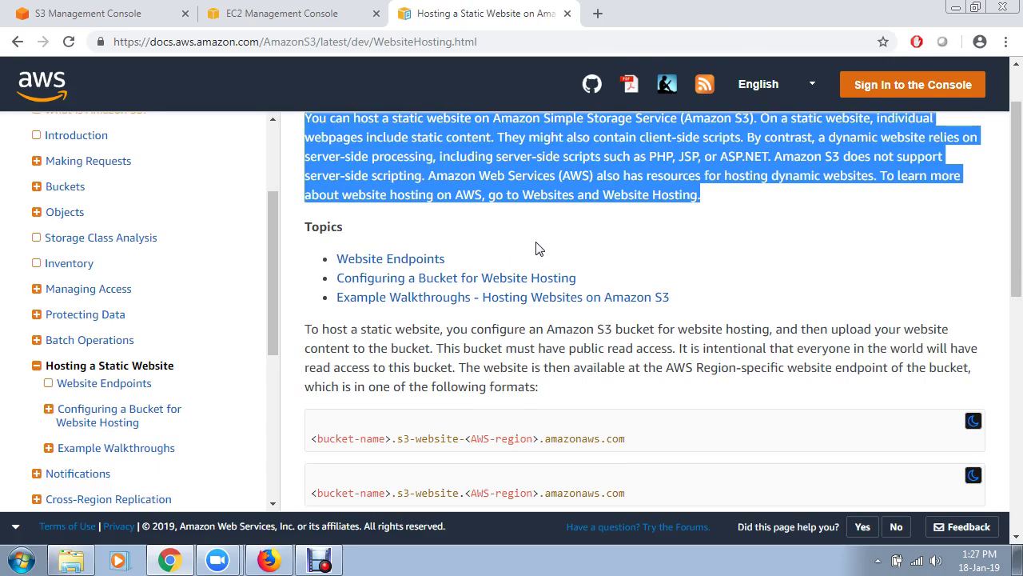
scroll(536, 247, down, 4)
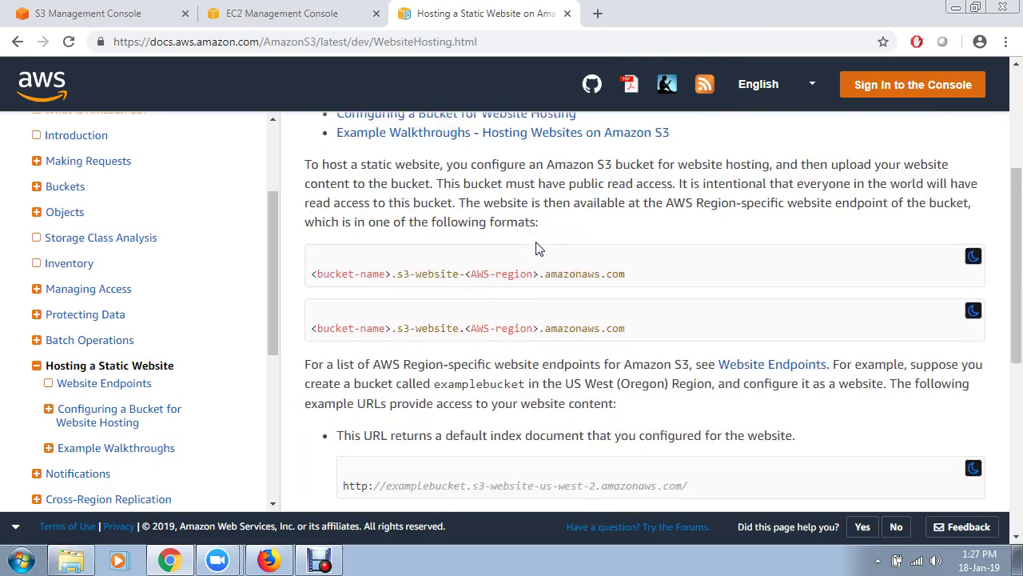
scroll(530, 244, down, 3)
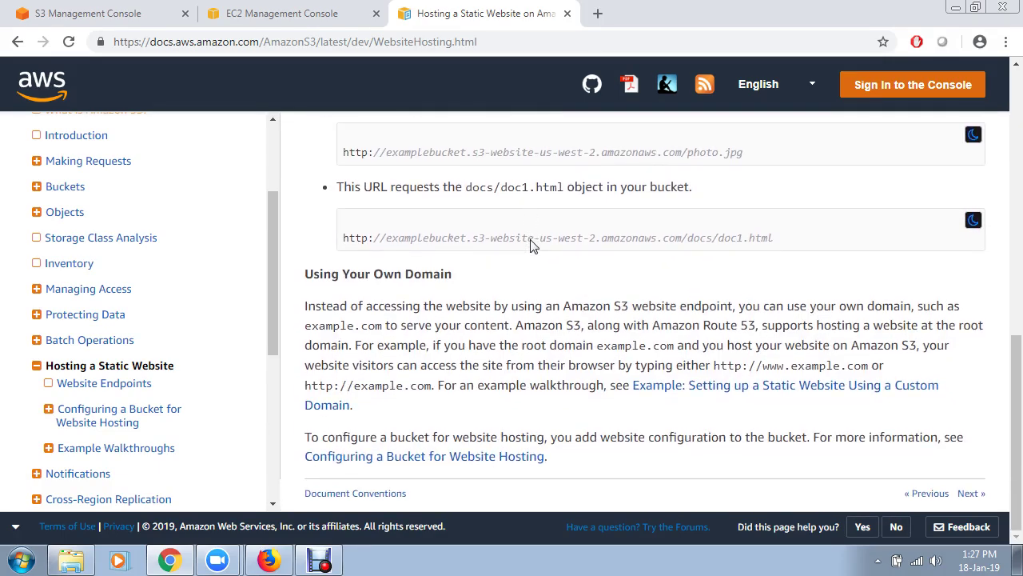
click(399, 465)
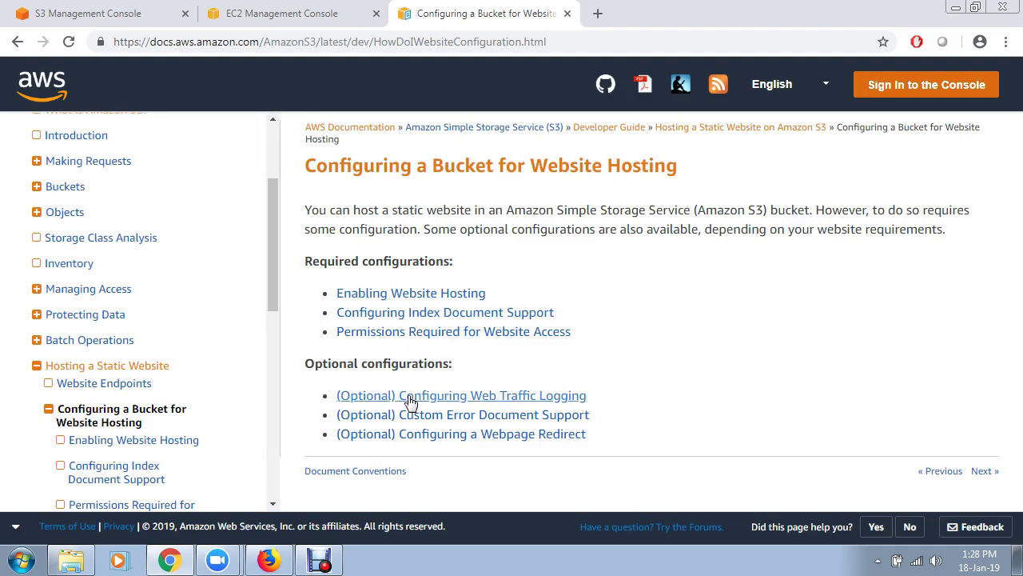
click(390, 298)
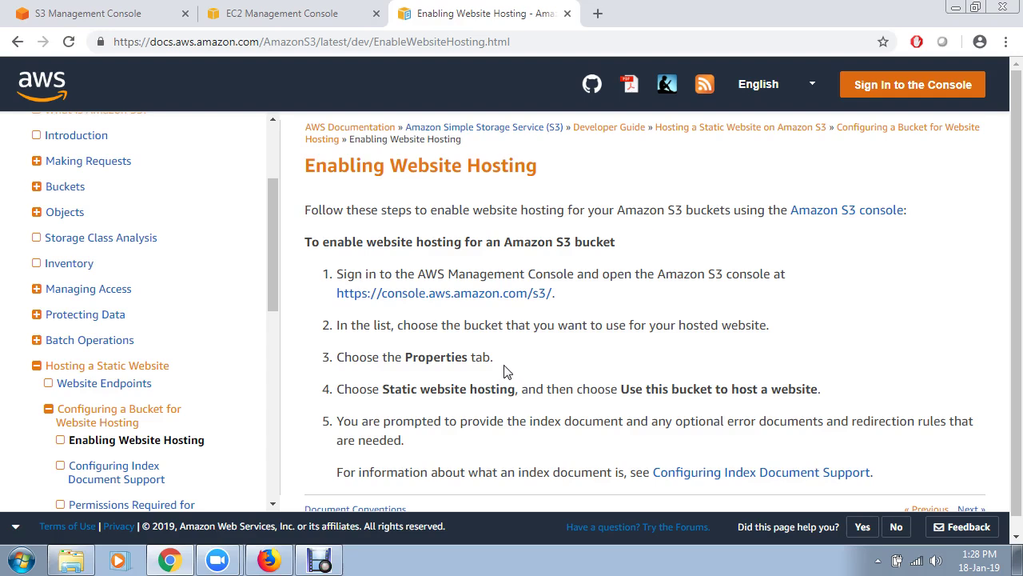
- Read the steps for enabling website hosting, highlighting the static website hosting, bucket hosting option and index document phrases
scroll(504, 371, down, 1)
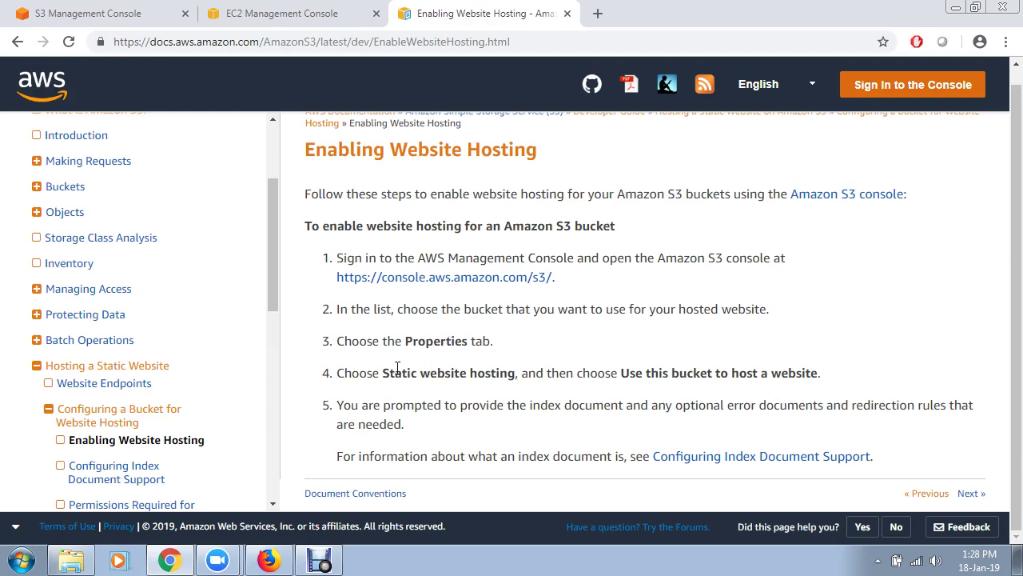
drag(416, 373, 498, 372)
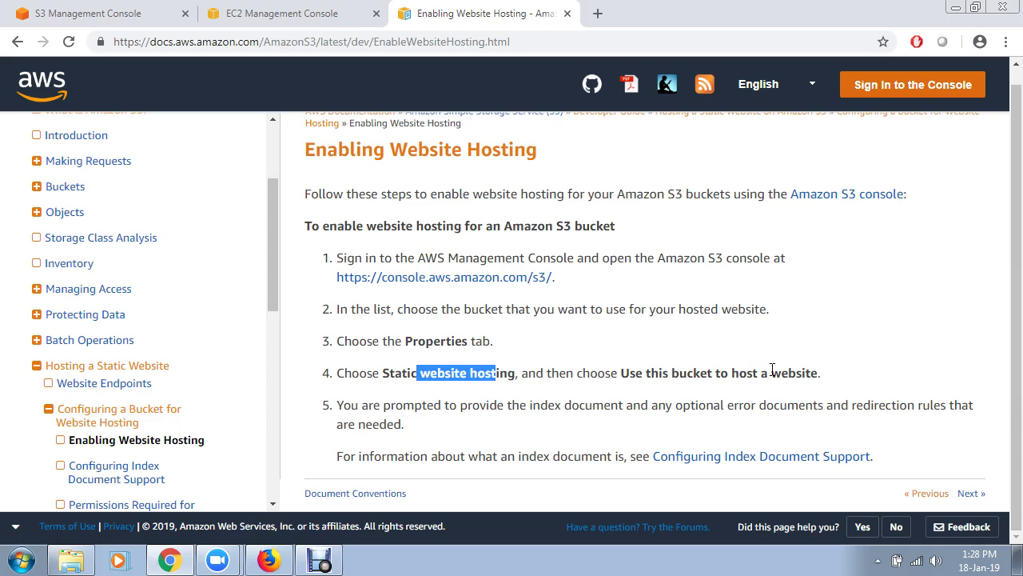
drag(621, 373, 808, 373)
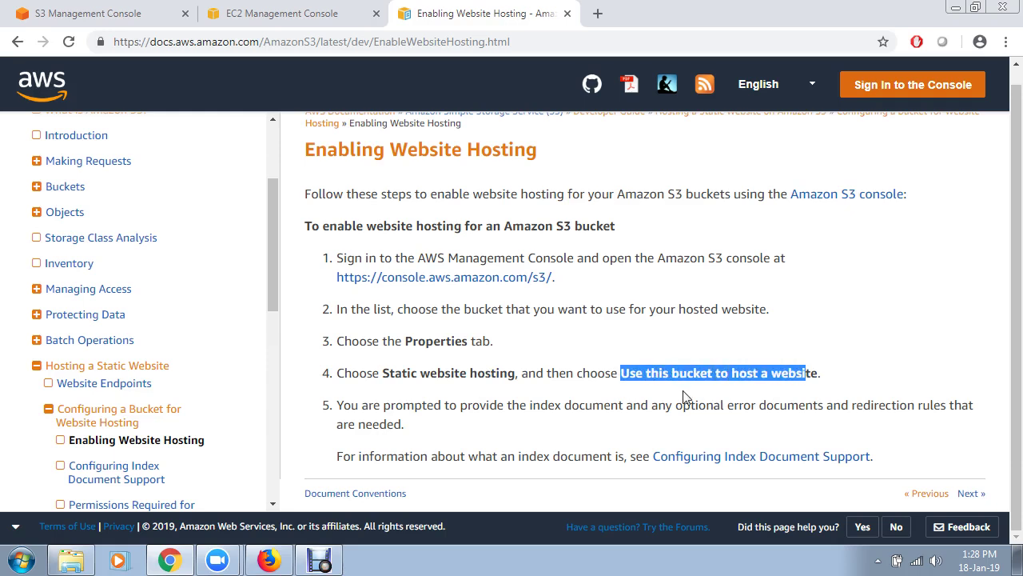
drag(519, 405, 623, 401)
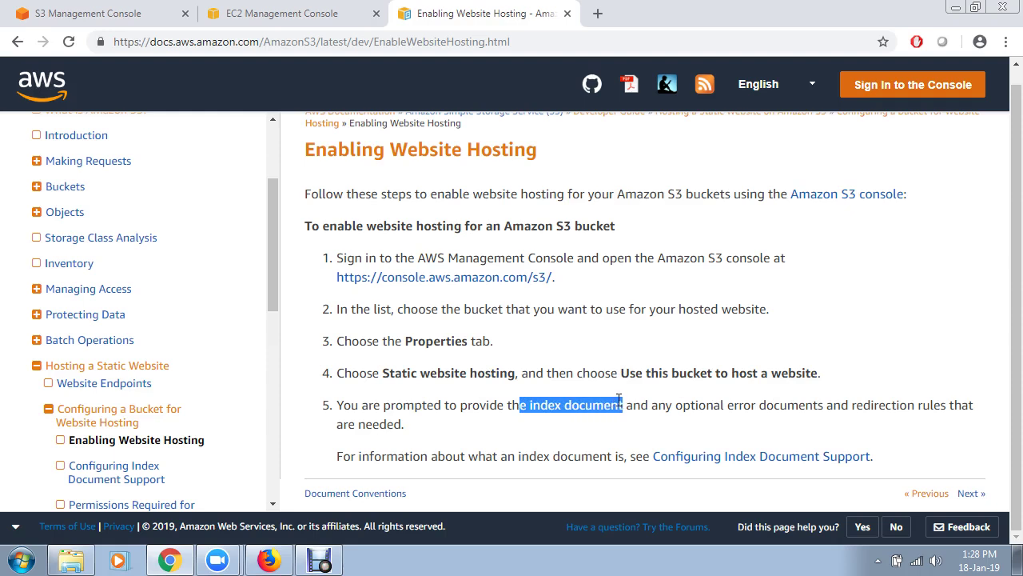
click(581, 429)
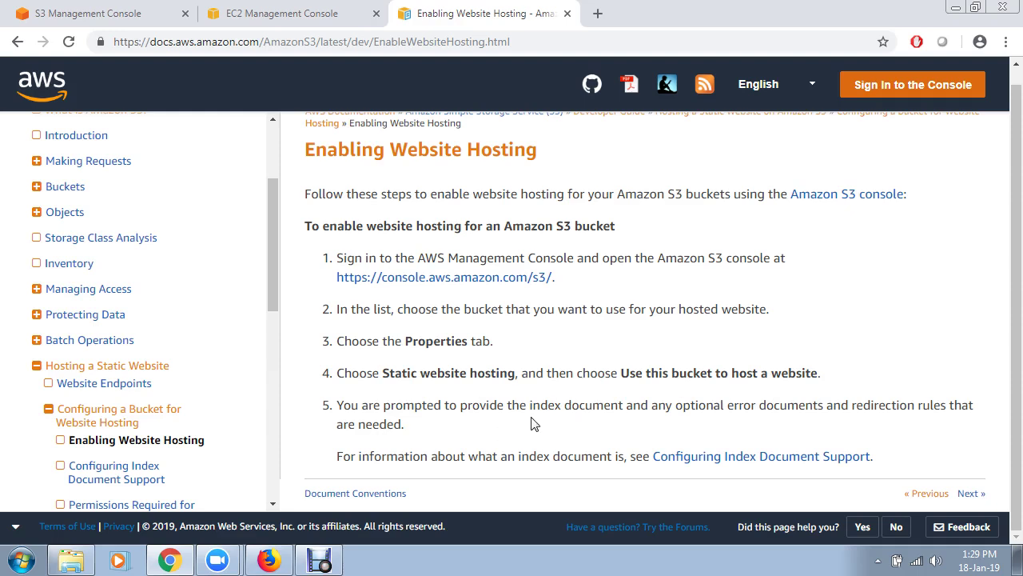
right_click(695, 455)
click(752, 316)
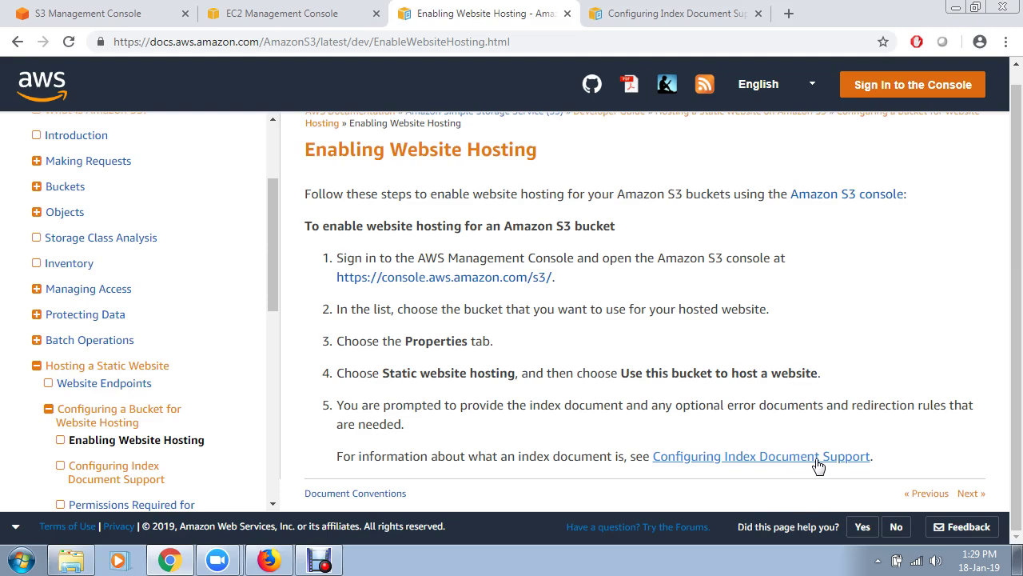
click(701, 16)
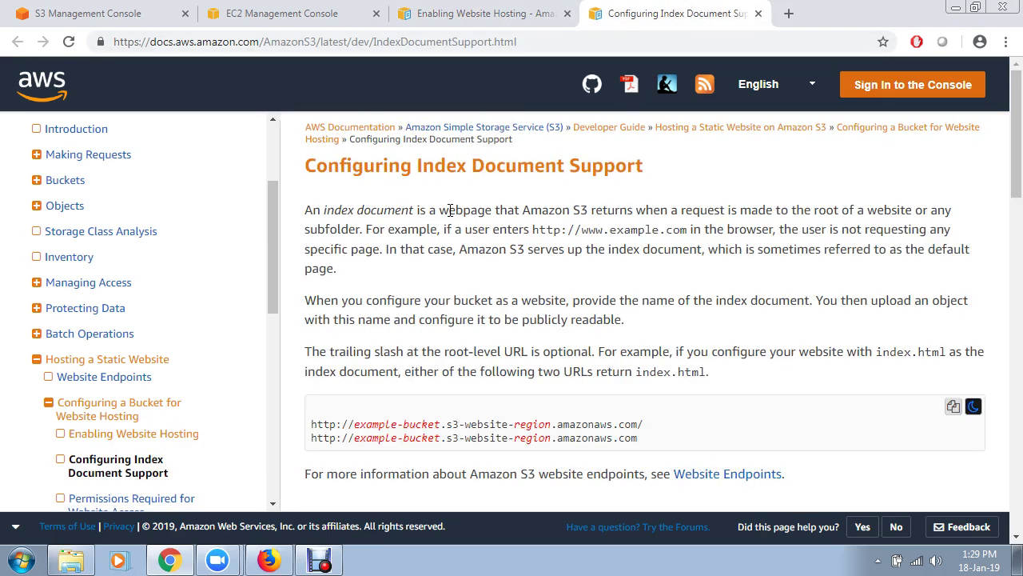
drag(555, 209, 586, 209)
drag(670, 209, 741, 209)
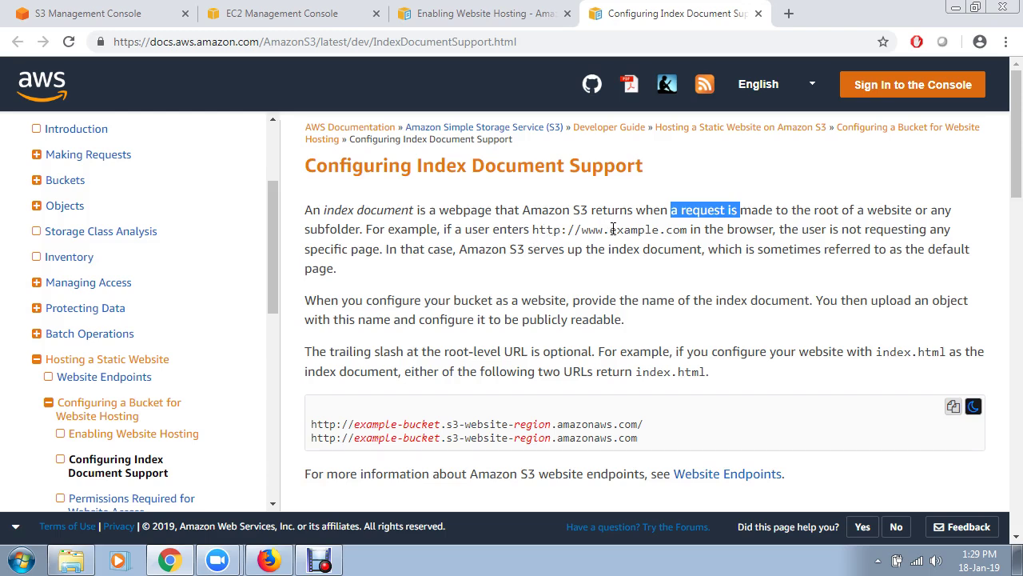
drag(614, 230, 670, 230)
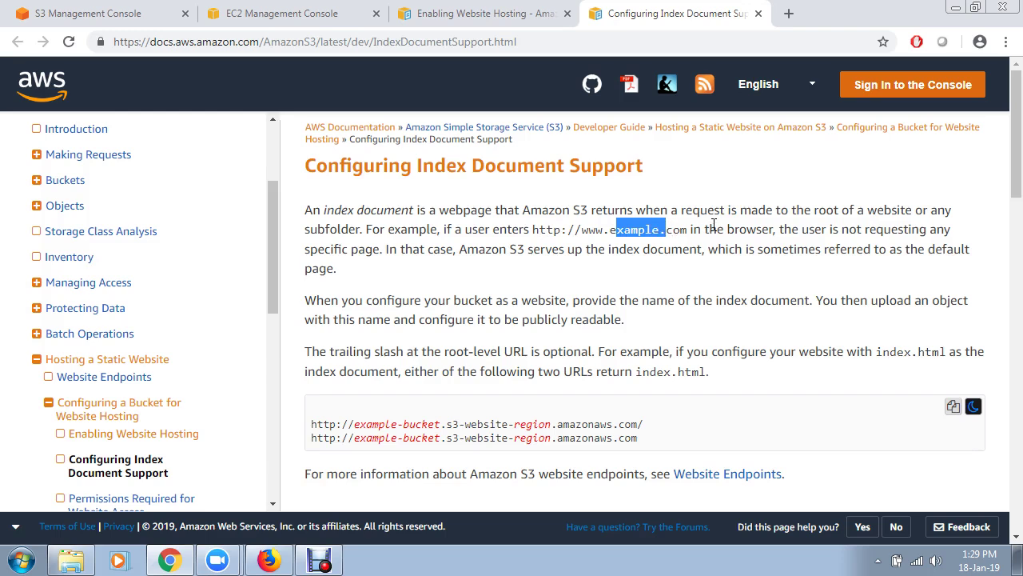
drag(800, 230, 892, 230)
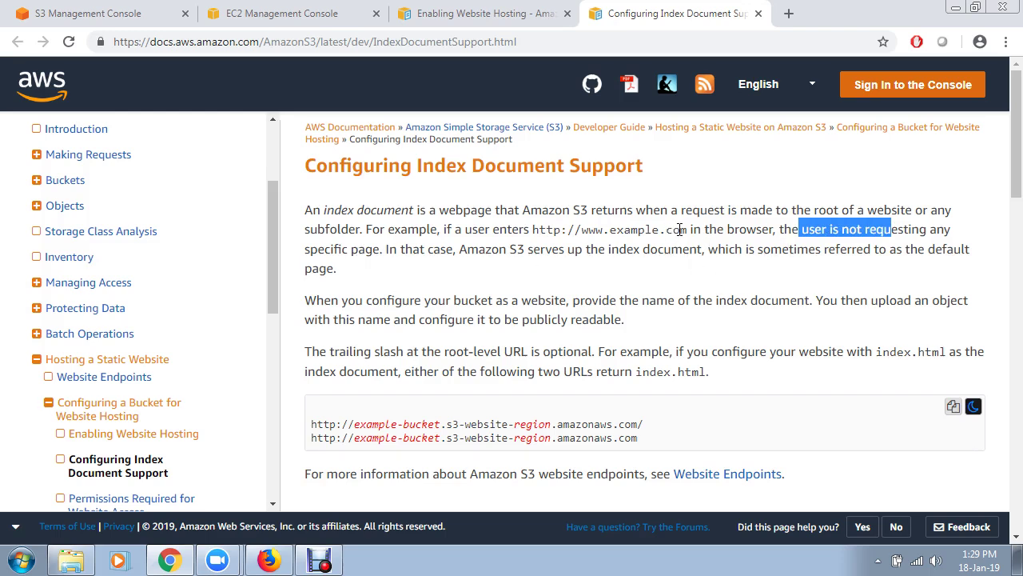
drag(689, 229, 534, 230)
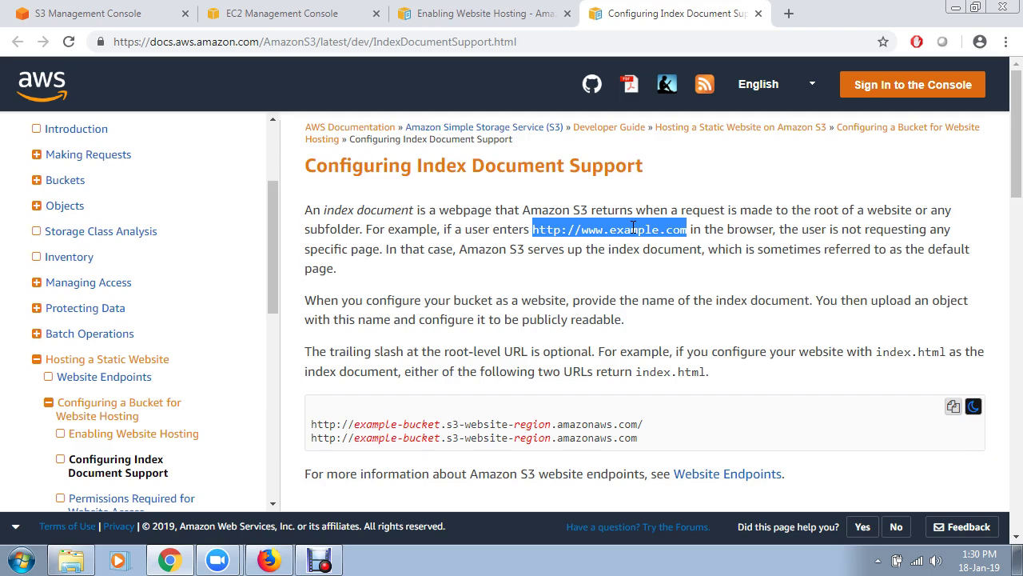
- Return to the S3 Management Console and open the properties of the yashblogspot bucket
click(80, 16)
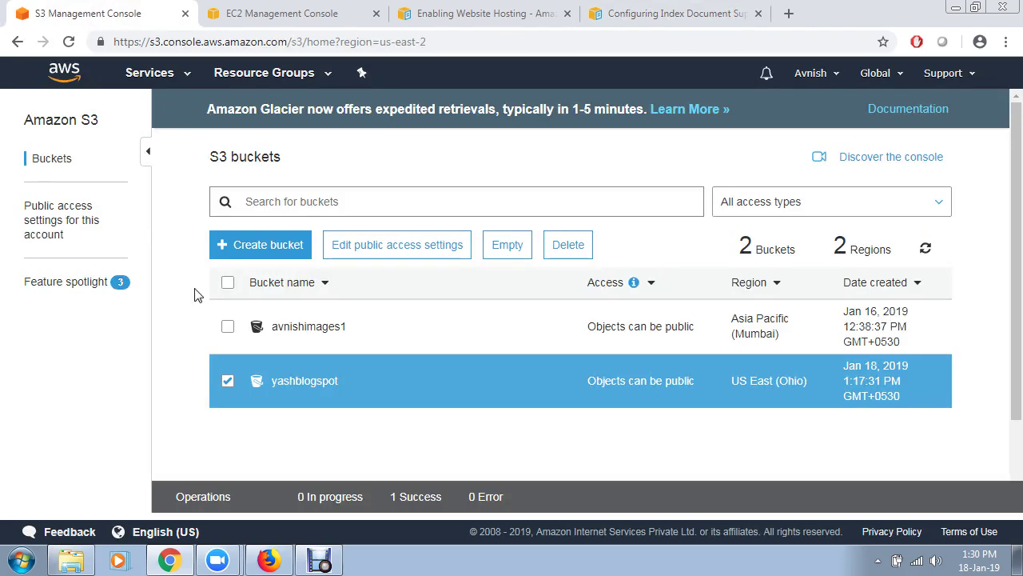
click(293, 388)
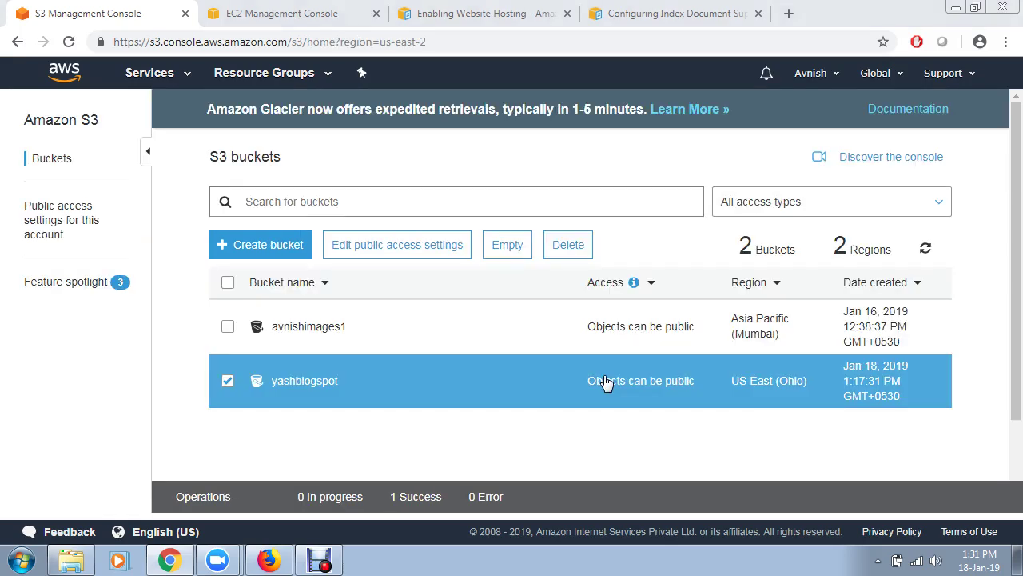
click(229, 383)
click(230, 384)
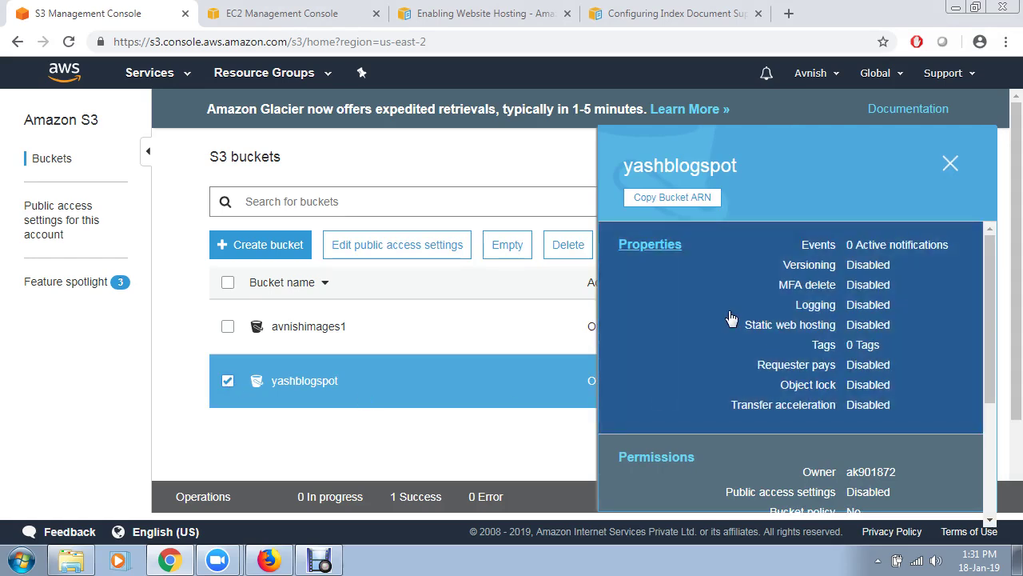
click(664, 254)
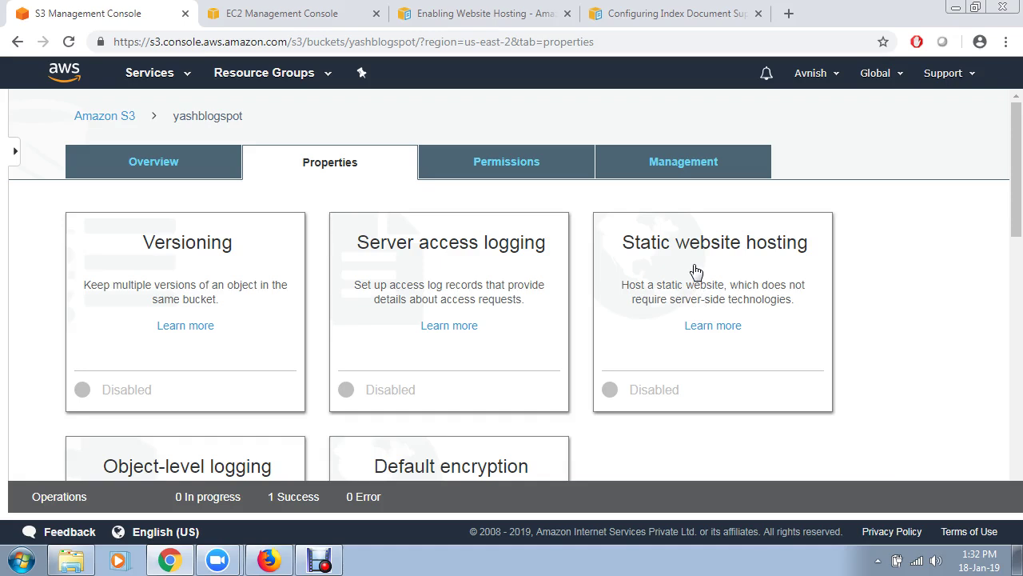
- Open the bucket's static website hosting settings and choose to use this bucket to host a website
click(696, 272)
scroll(696, 272, down, 2)
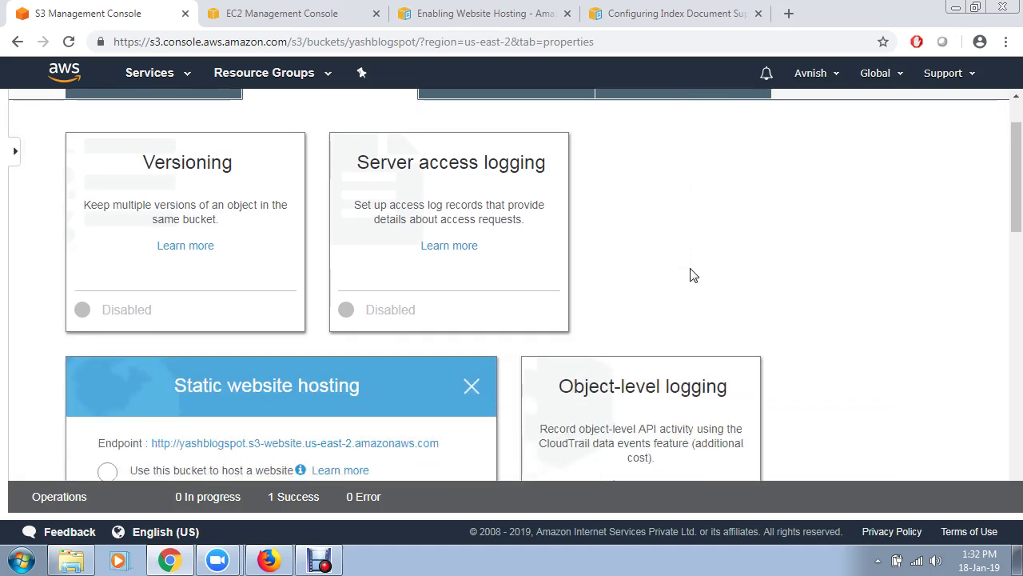
scroll(693, 274, down, 1)
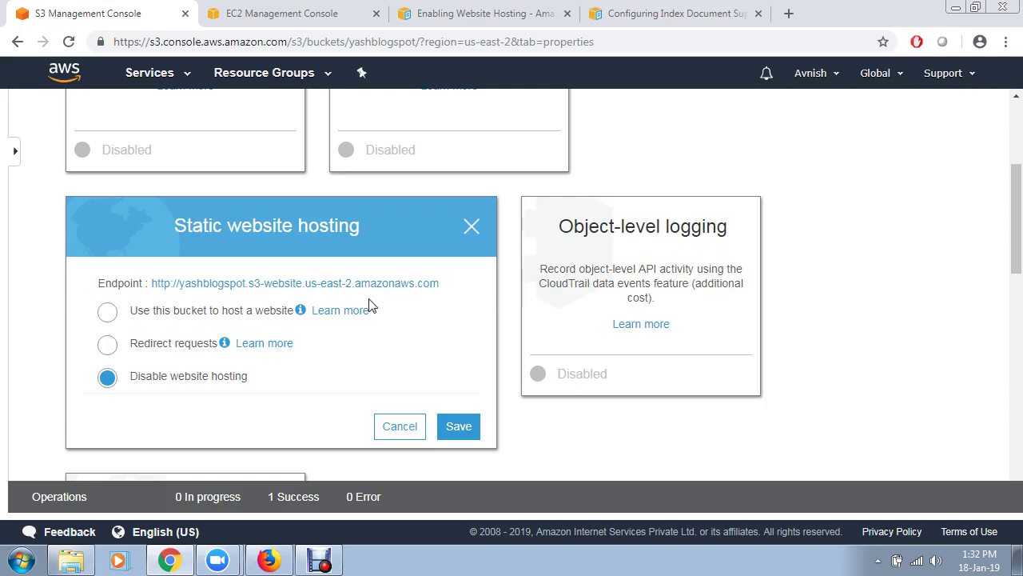
click(107, 313)
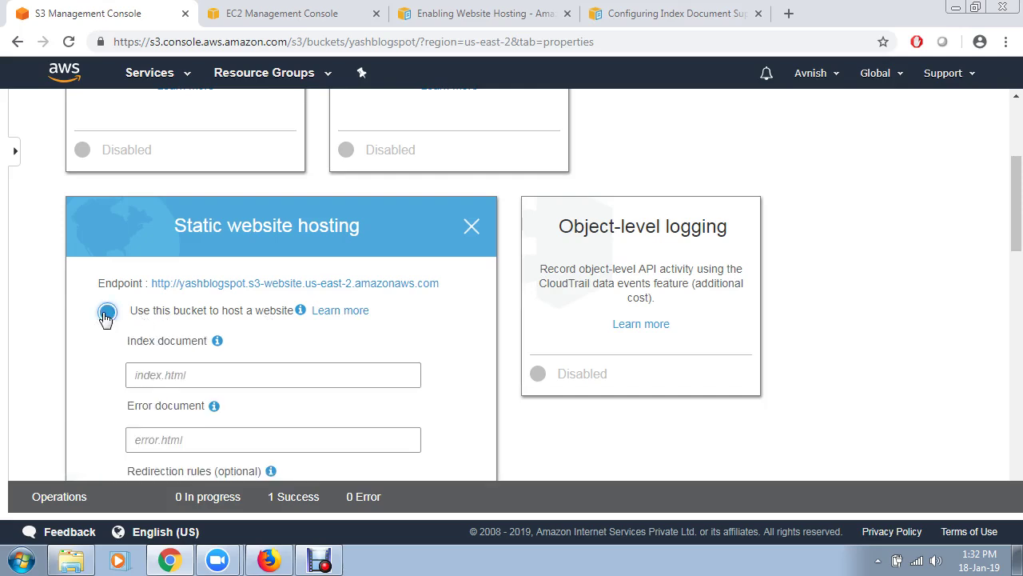
- Set the index document to index.html and save the static website hosting settings
scroll(58, 338, down, 1)
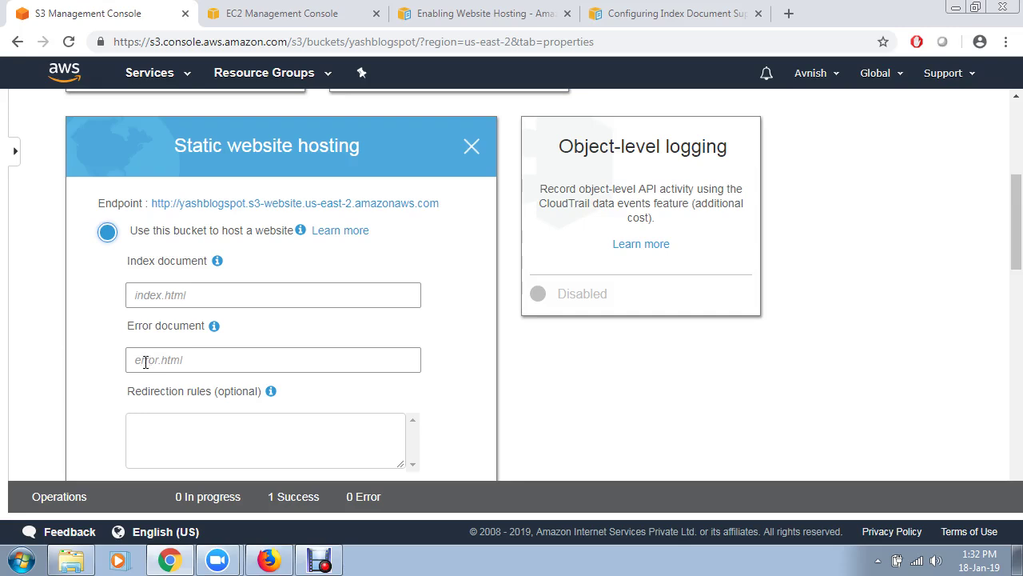
scroll(145, 361, down, 1)
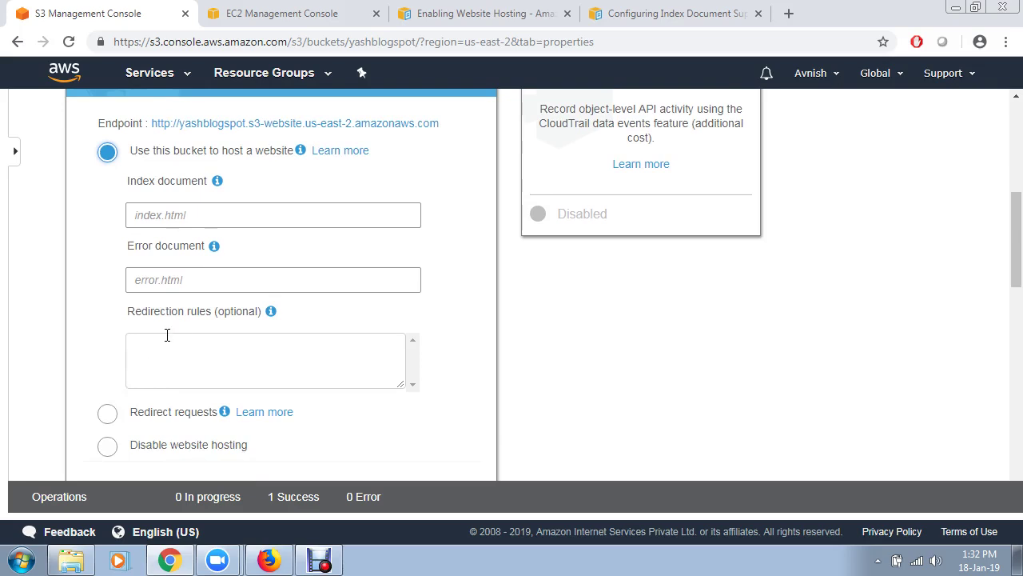
click(178, 217)
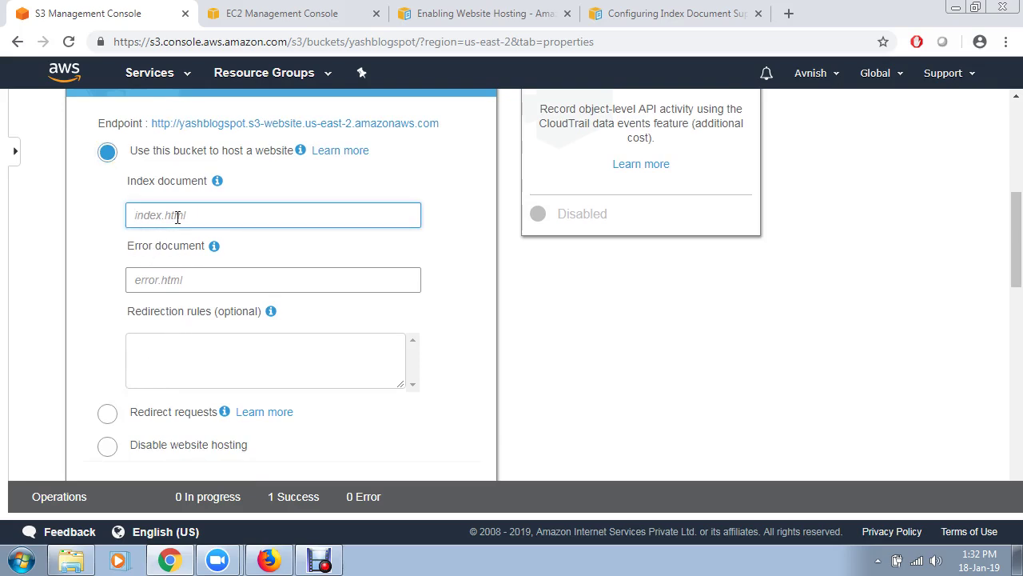
text(index.html)
mouse_move(212, 247)
scroll(119, 157, down, 1)
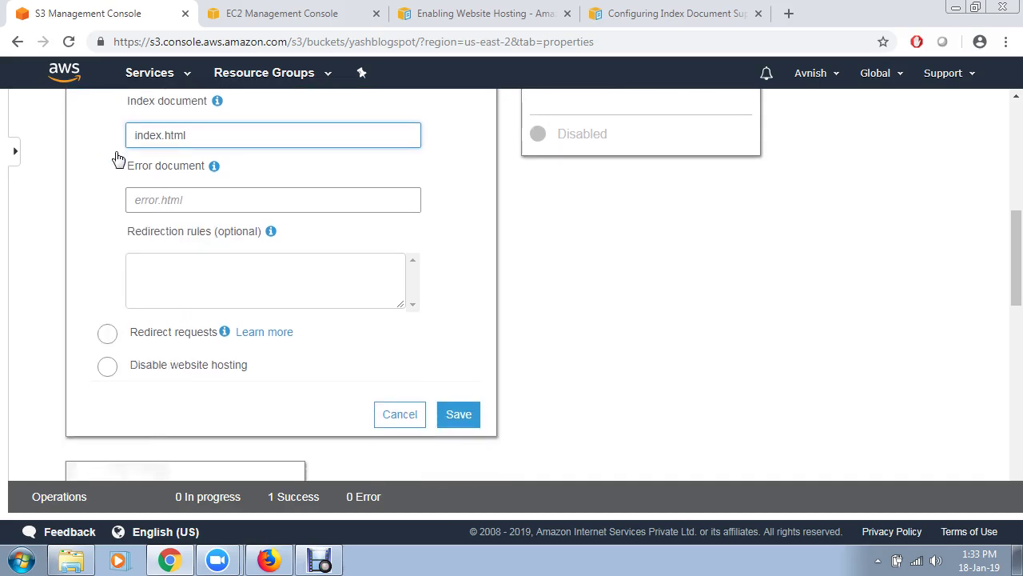
click(458, 415)
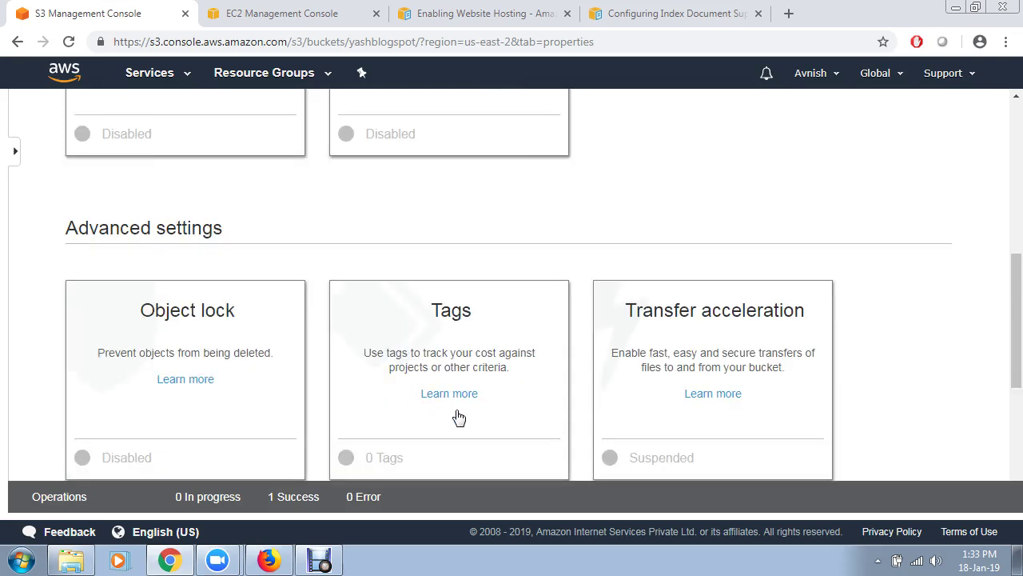
- Check the static website hosting status and open the bucket's overview of stored objects
scroll(707, 256, up, 3)
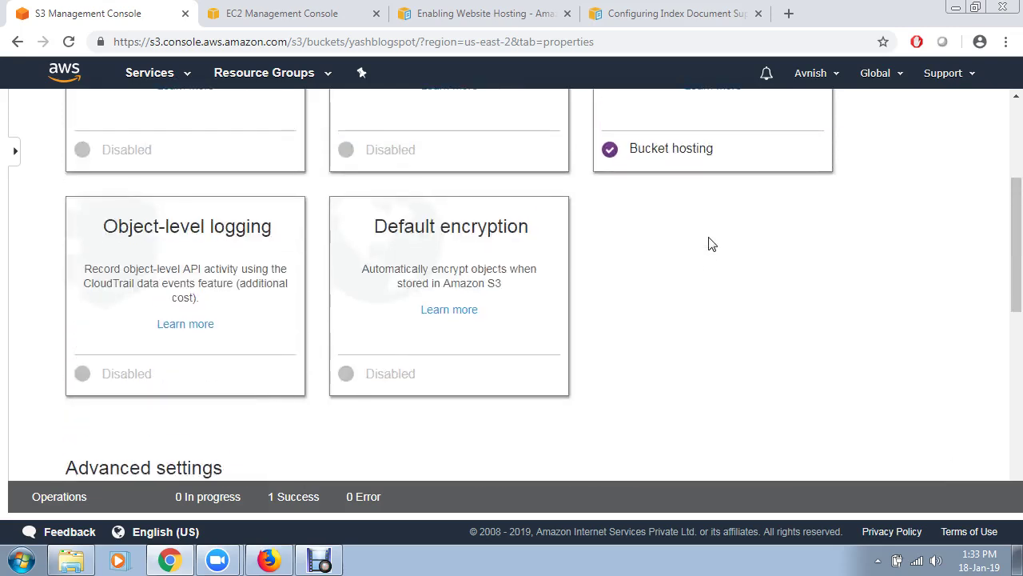
scroll(708, 264, up, 3)
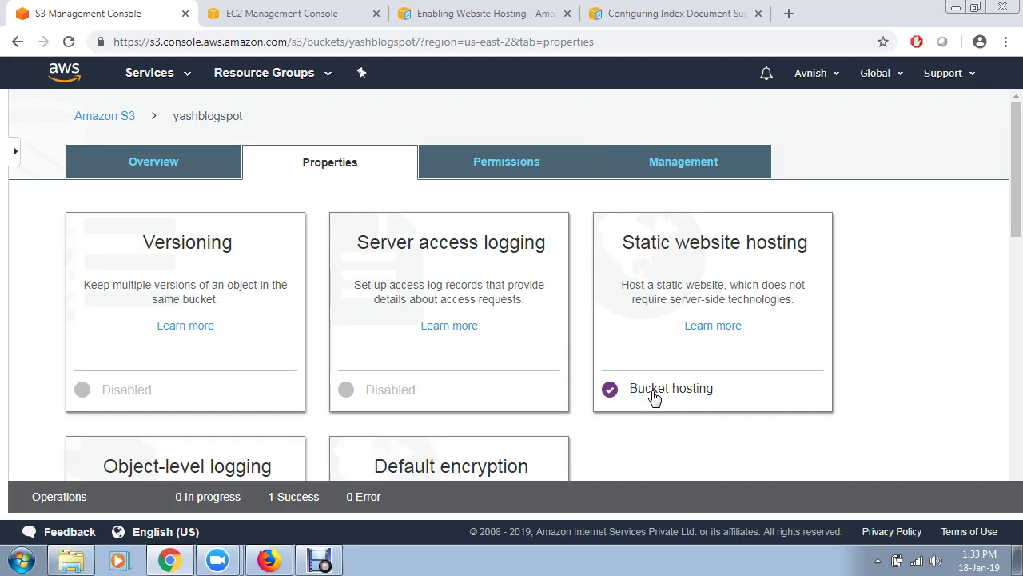
click(124, 170)
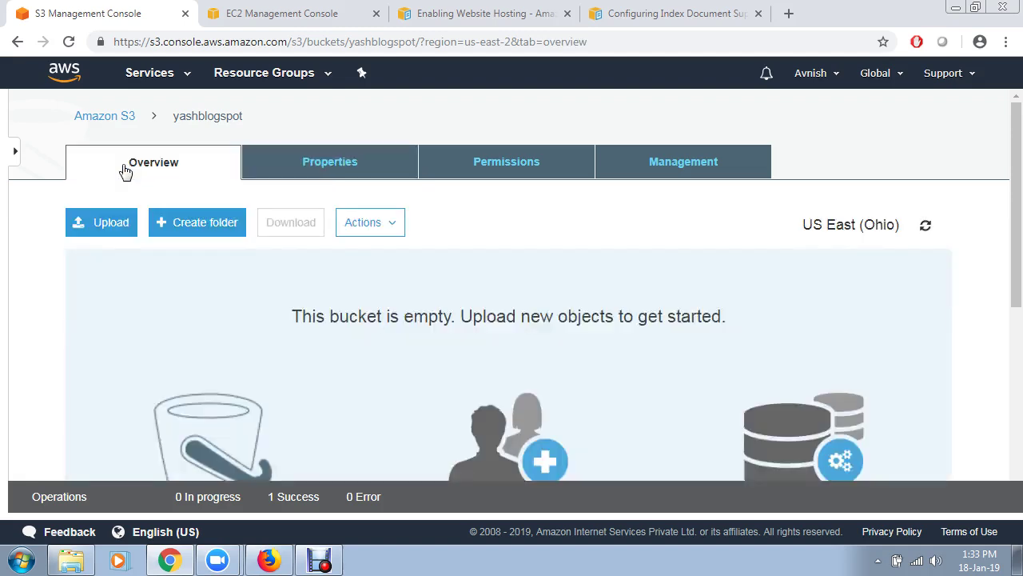
- Upload the index.html file from the Desktop to the yashblogspot bucket
click(111, 224)
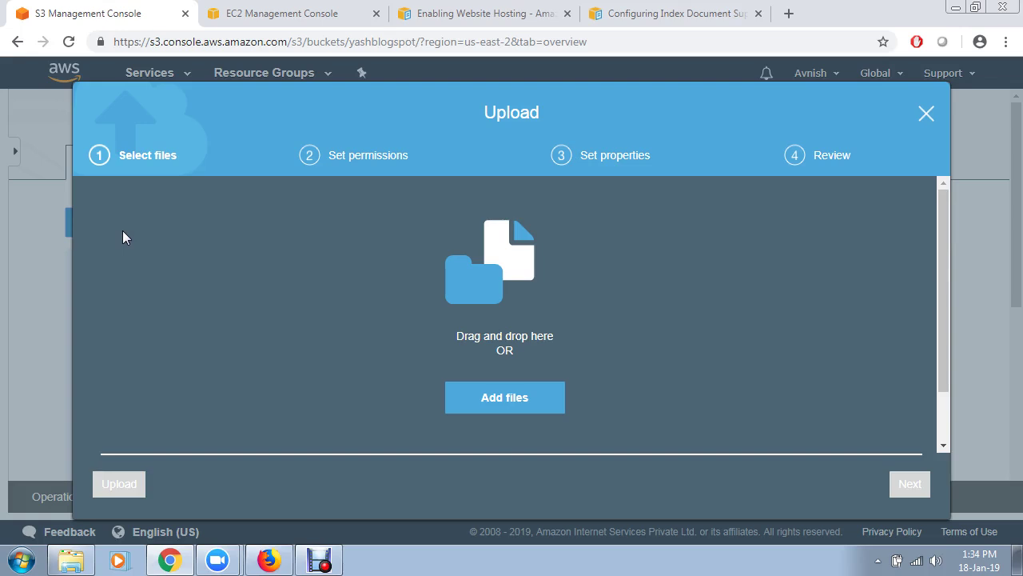
click(925, 113)
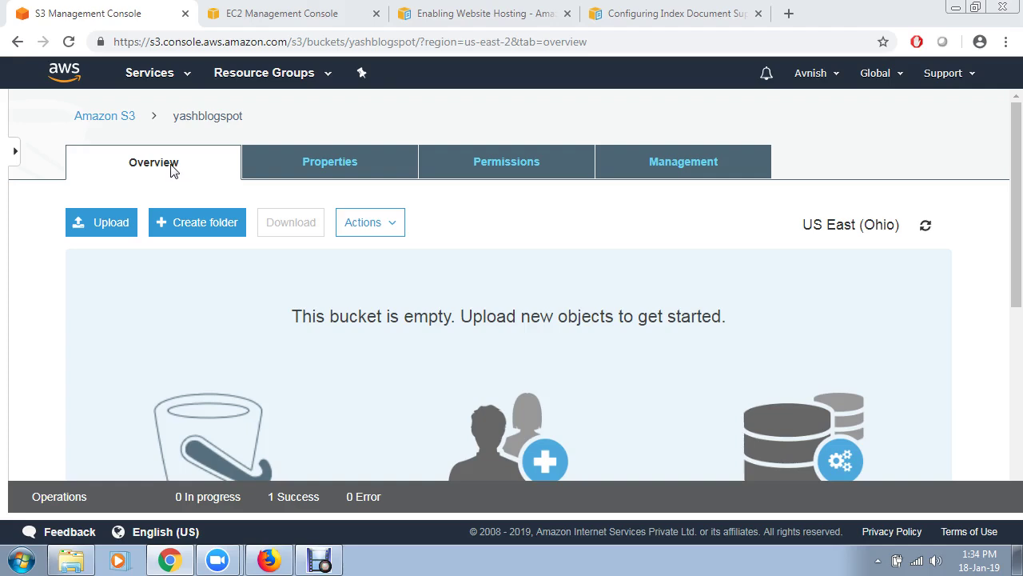
click(112, 221)
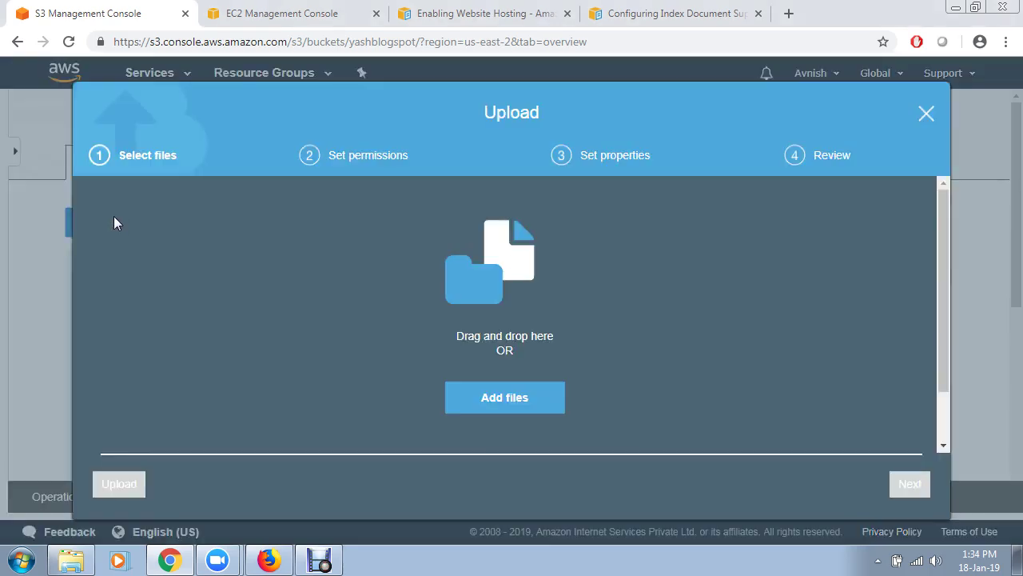
click(535, 400)
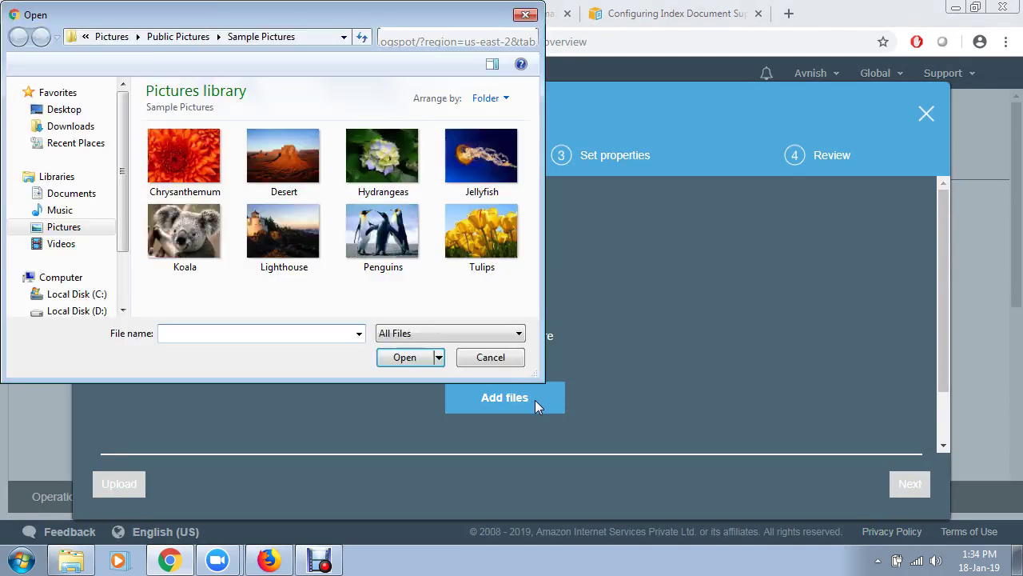
click(72, 109)
scroll(254, 233, down, 10)
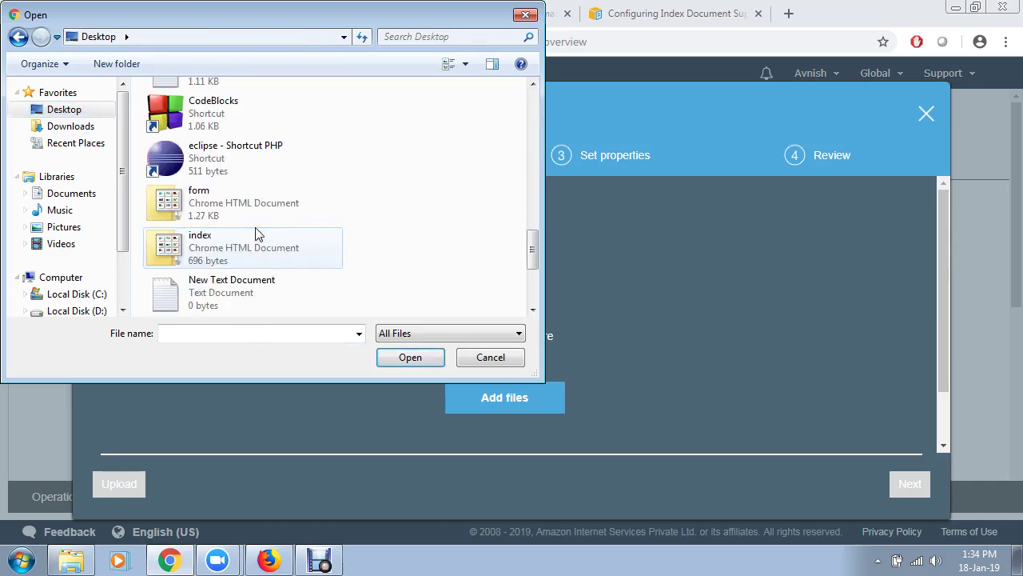
scroll(250, 235, up, 4)
click(217, 312)
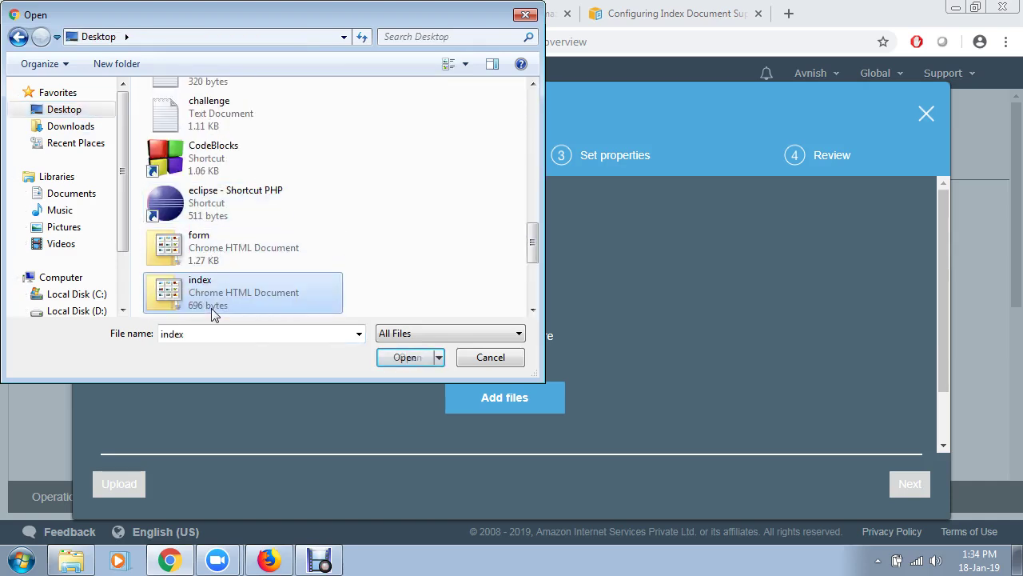
scroll(318, 294, down, 3)
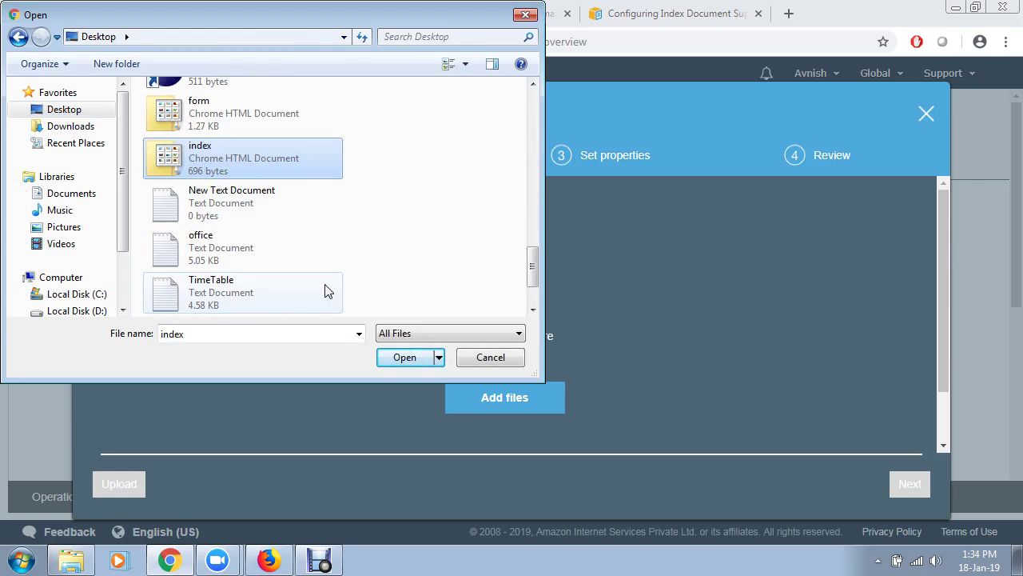
click(399, 357)
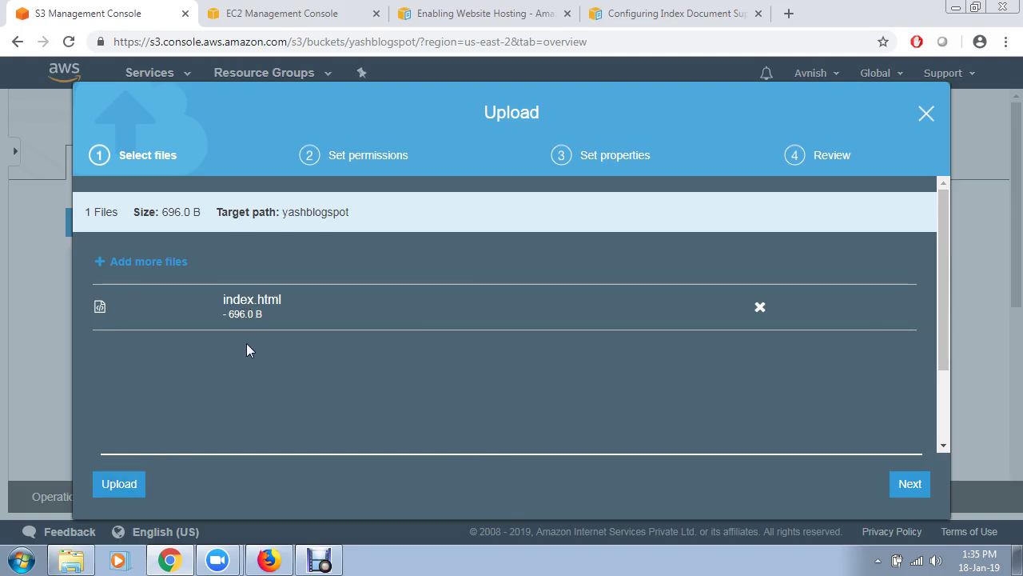
click(127, 485)
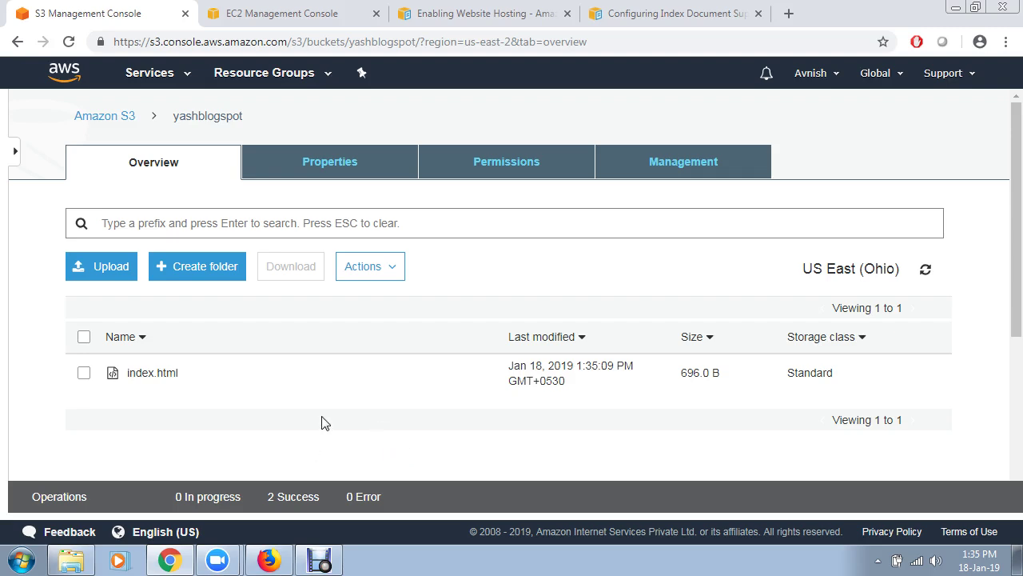
- Examine the details and permissions summary of the uploaded index.html object, and close the summary
click(84, 373)
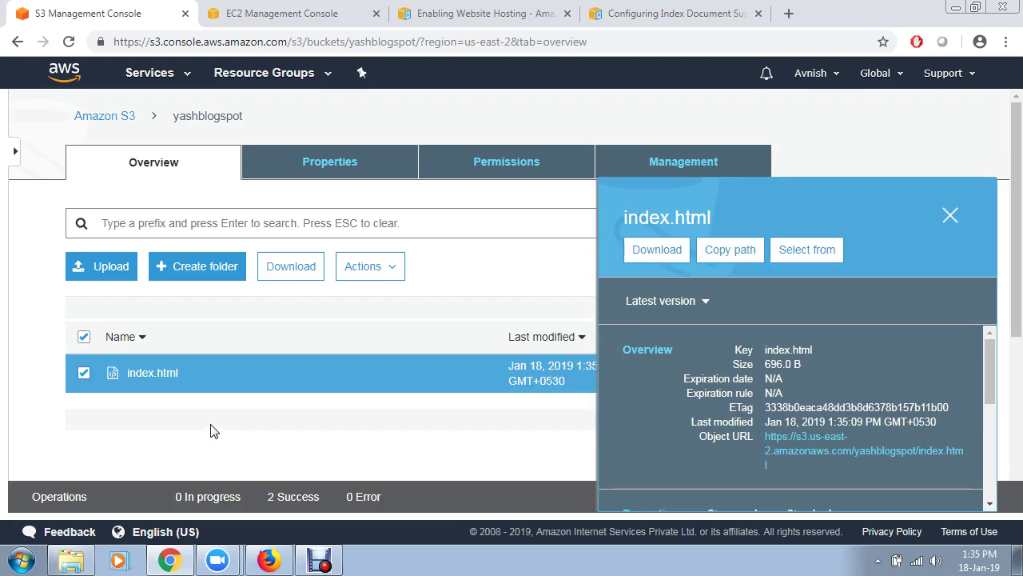
scroll(627, 379, down, 5)
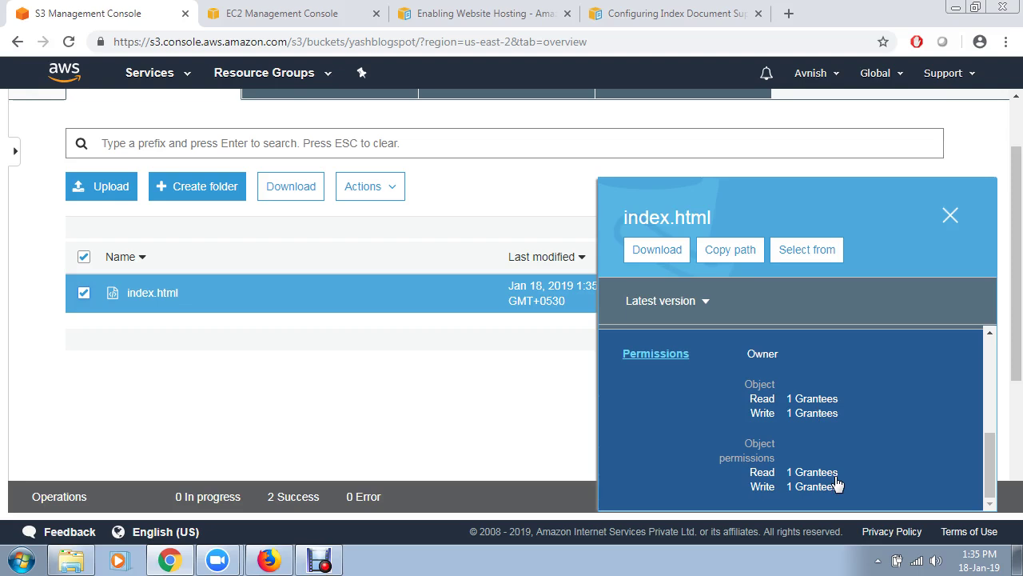
click(952, 216)
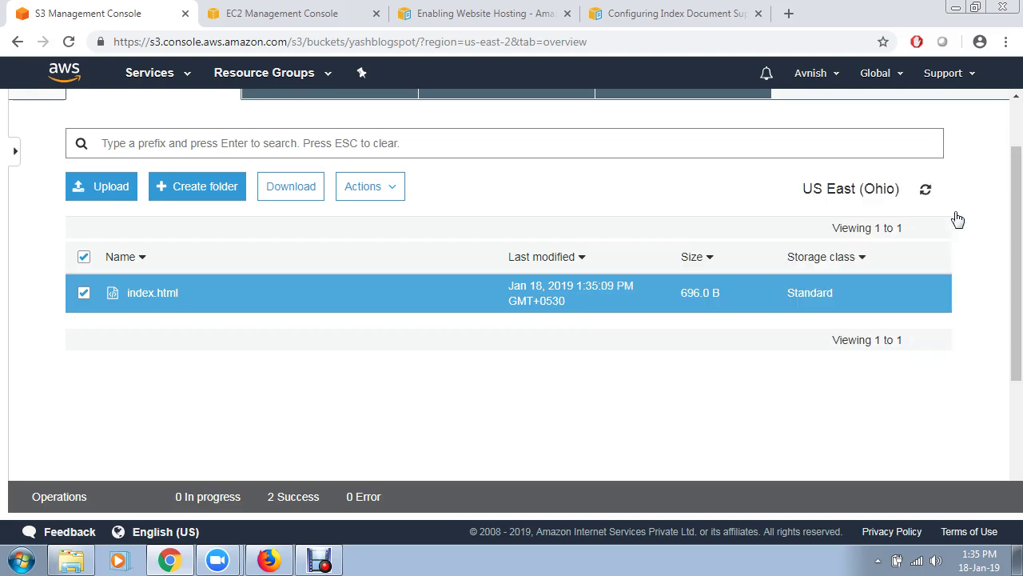
scroll(354, 381, up, 2)
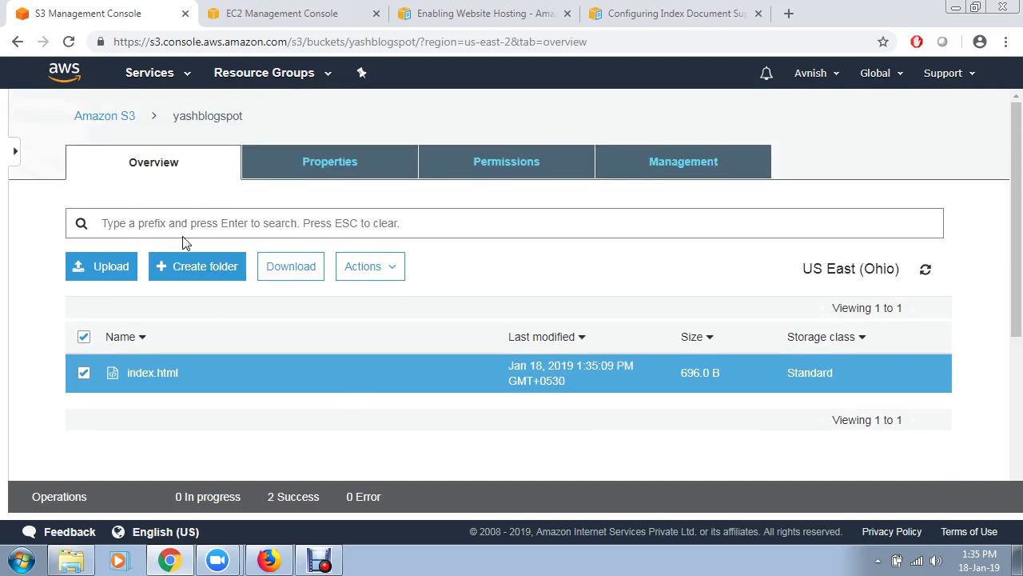
- Reopen the yashblogspot bucket from the bucket list and open the index.html object's details page
click(126, 118)
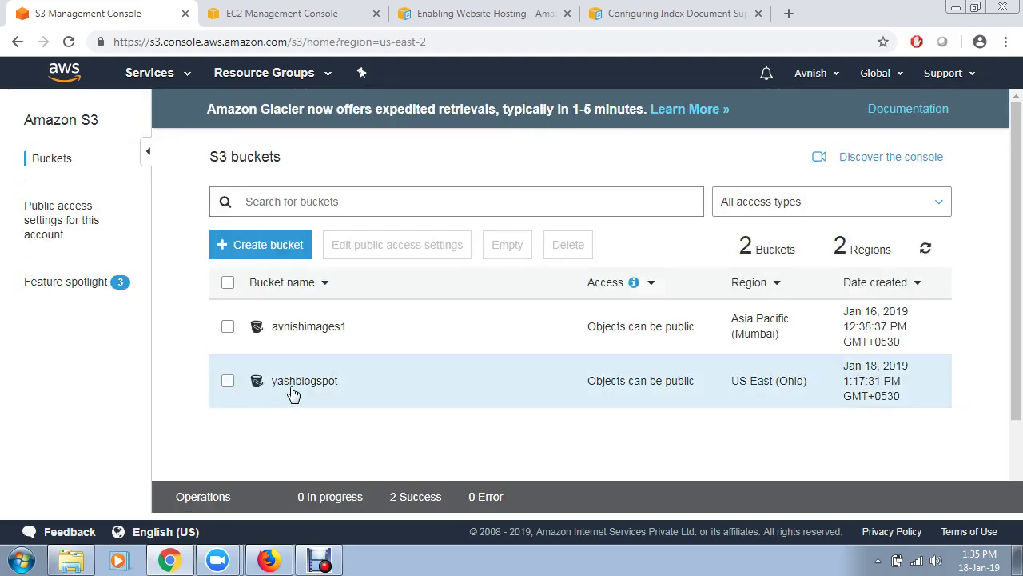
click(295, 387)
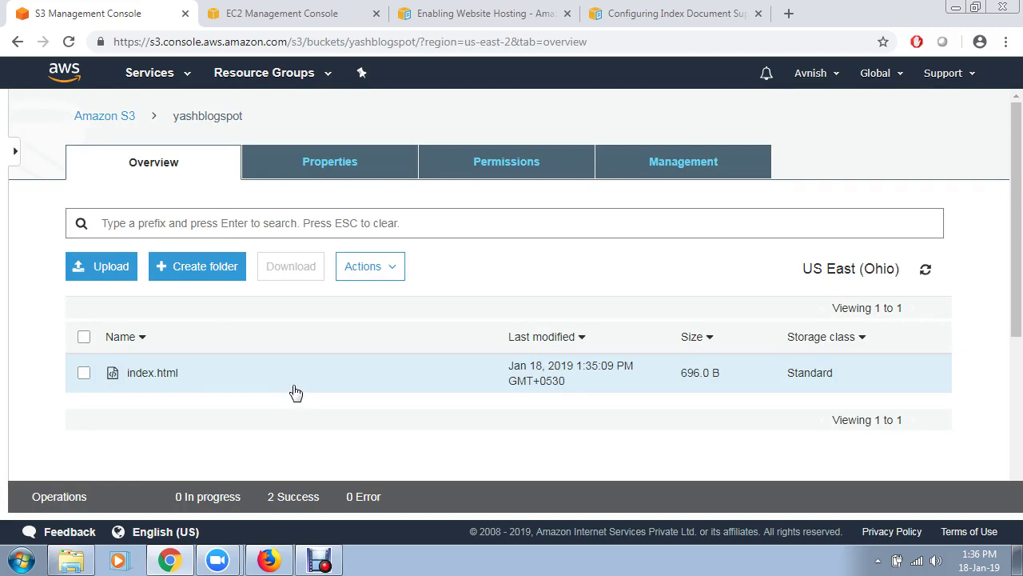
scroll(295, 391, down, 1)
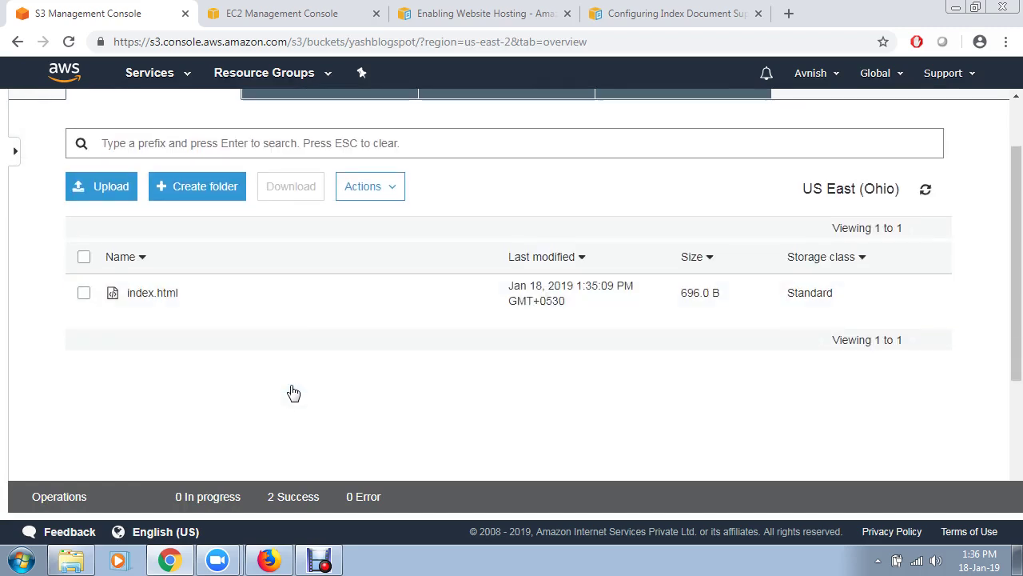
click(83, 294)
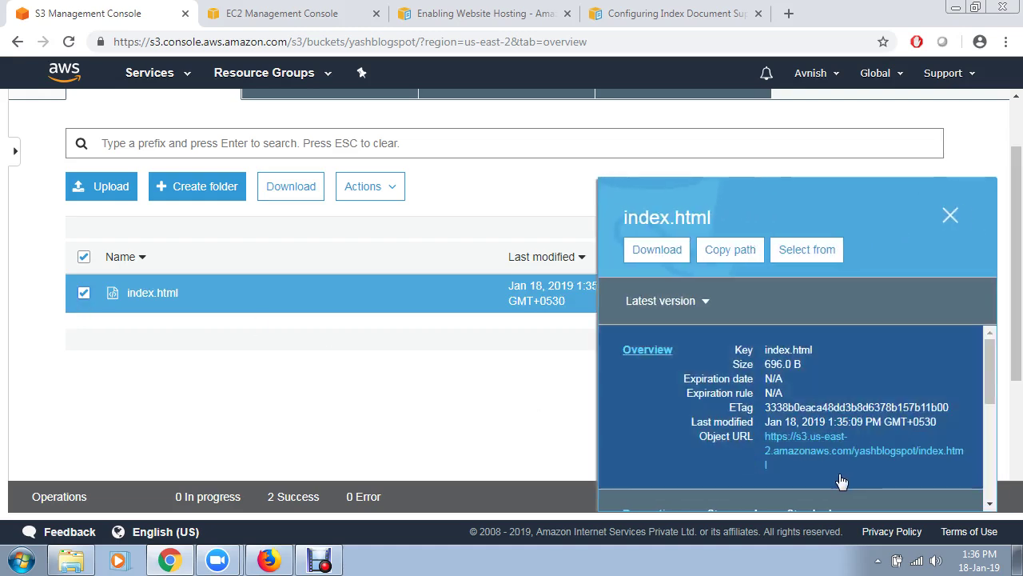
scroll(780, 470, down, 1)
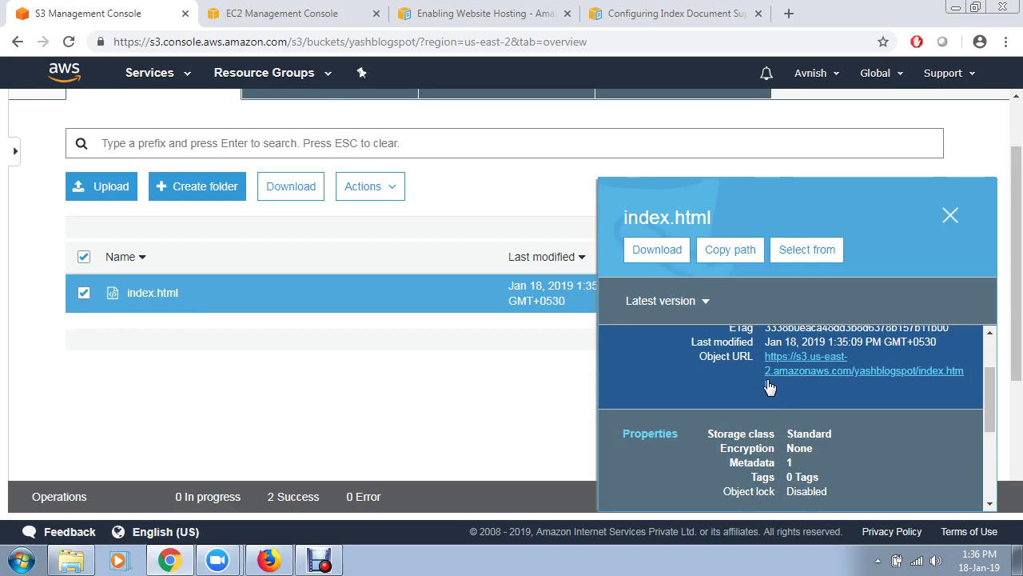
click(769, 385)
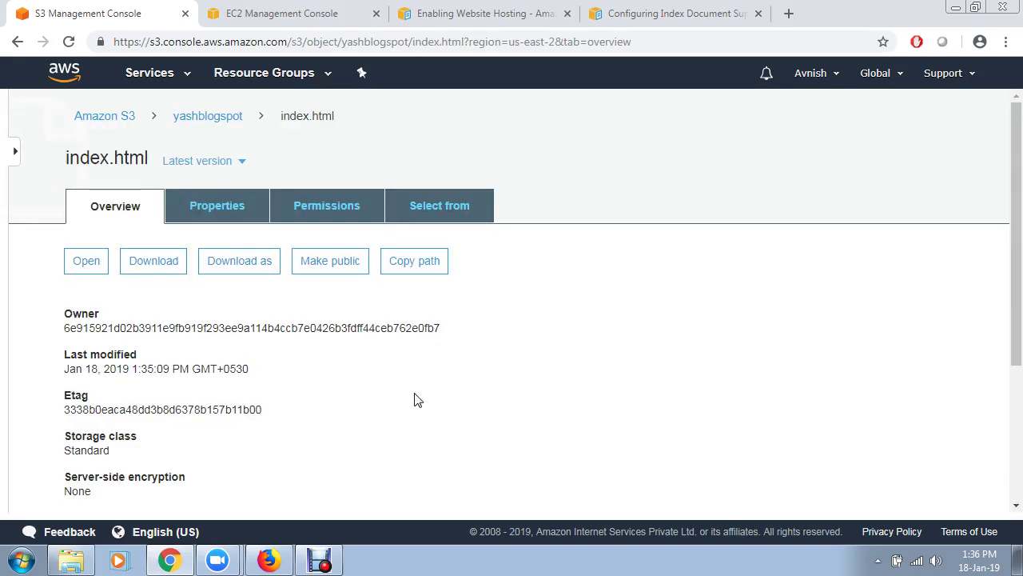
- Test the index.html object URL in the browser and return to the object's details page
scroll(386, 400, down, 3)
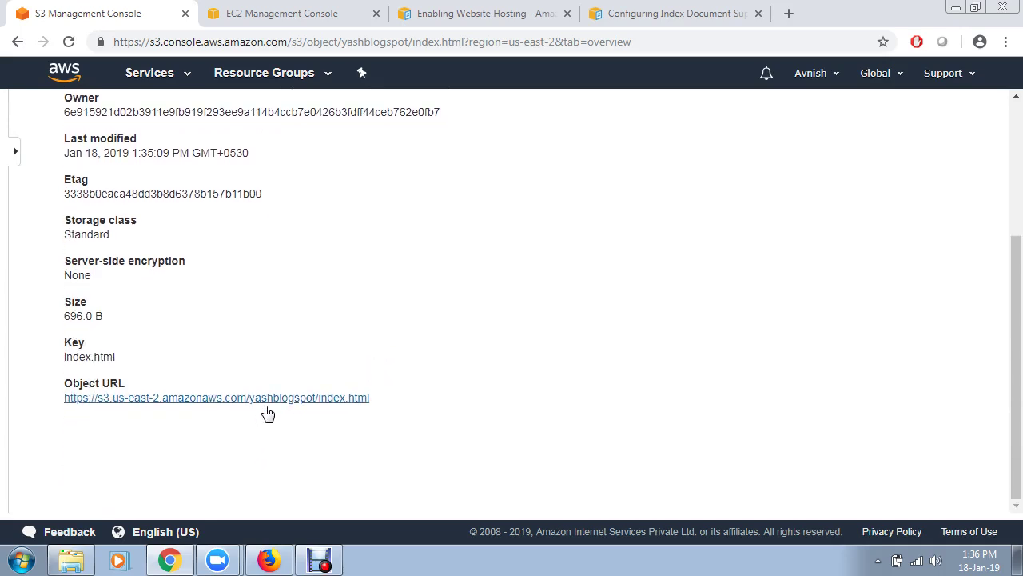
click(272, 402)
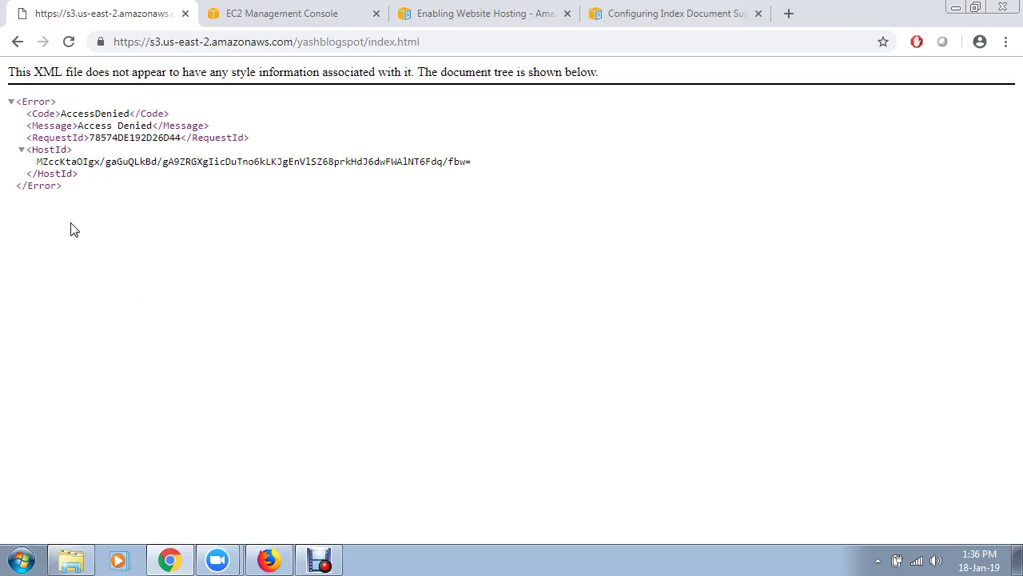
click(16, 44)
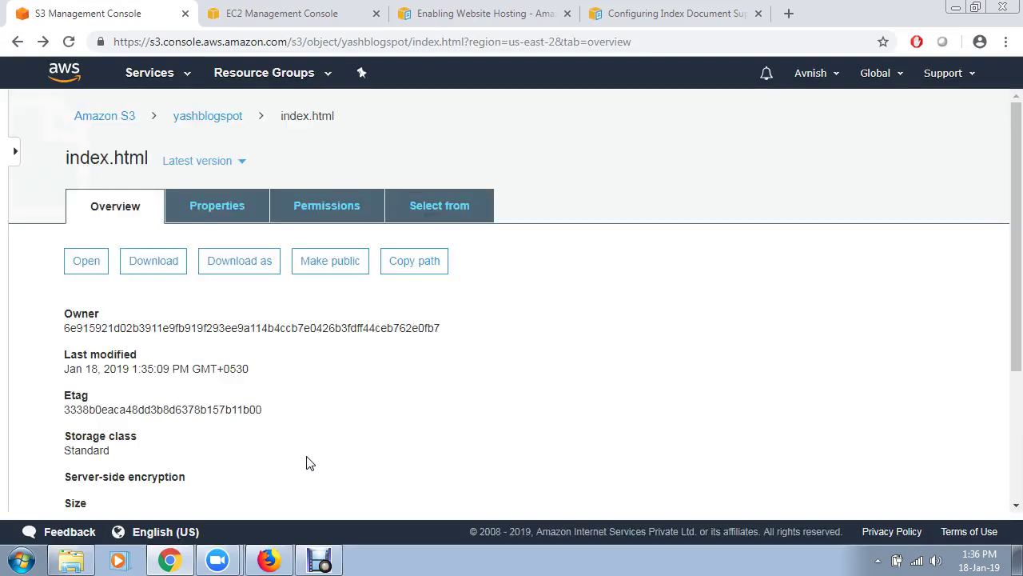
- Make the index.html object in the yashblogspot bucket public and load its object URL
scroll(309, 461, down, 2)
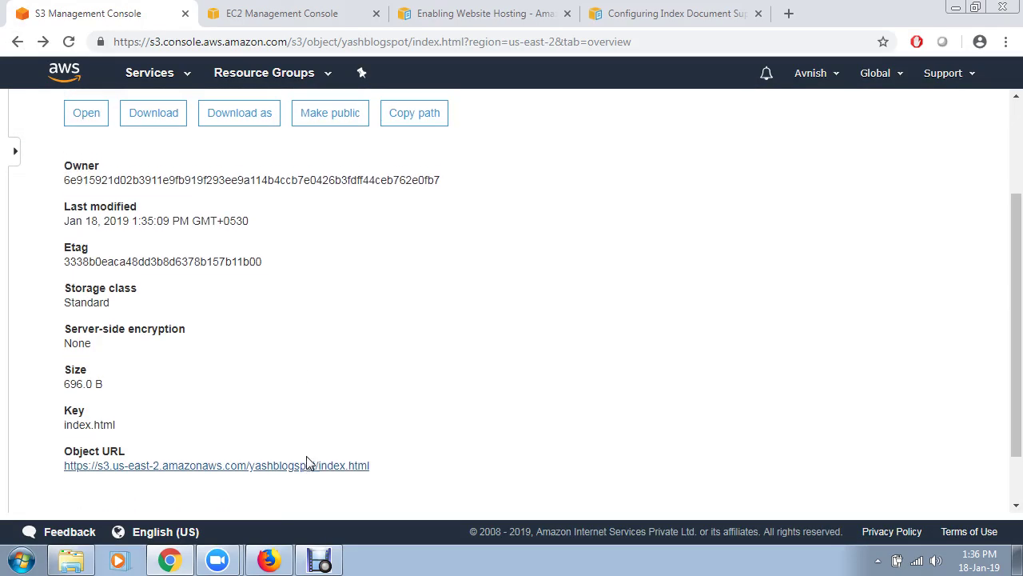
scroll(308, 461, up, 2)
click(227, 119)
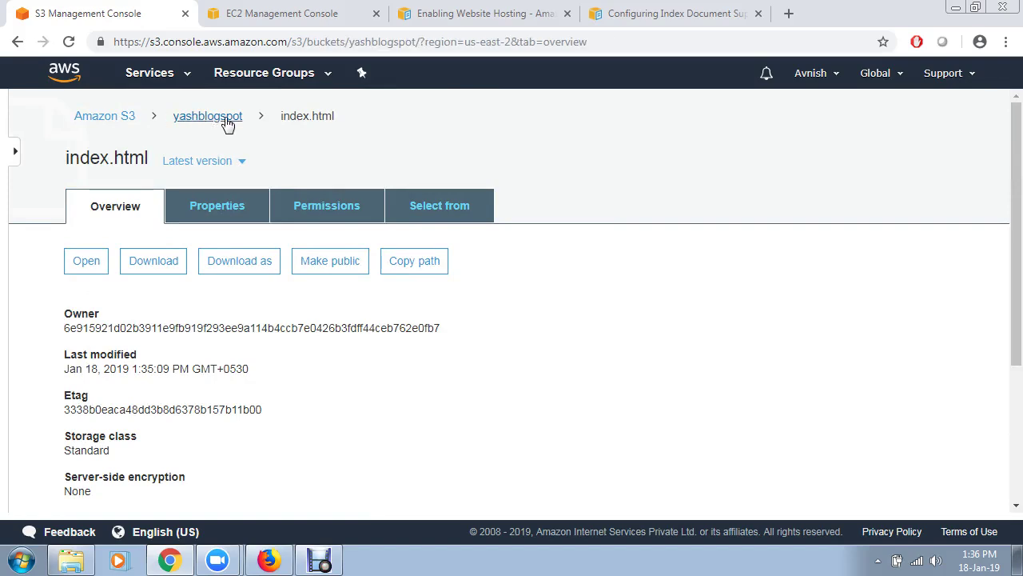
click(164, 374)
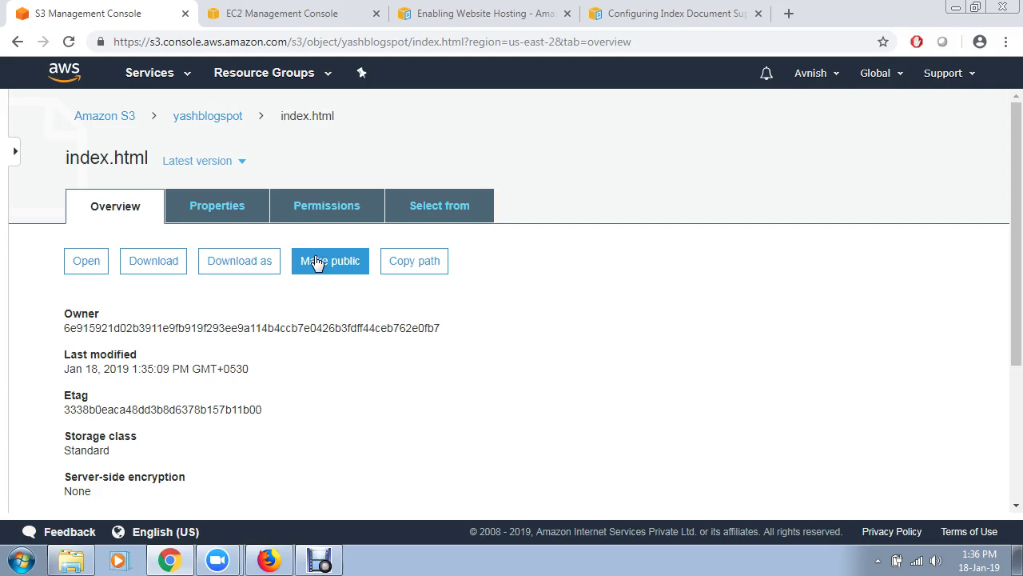
click(318, 262)
click(314, 268)
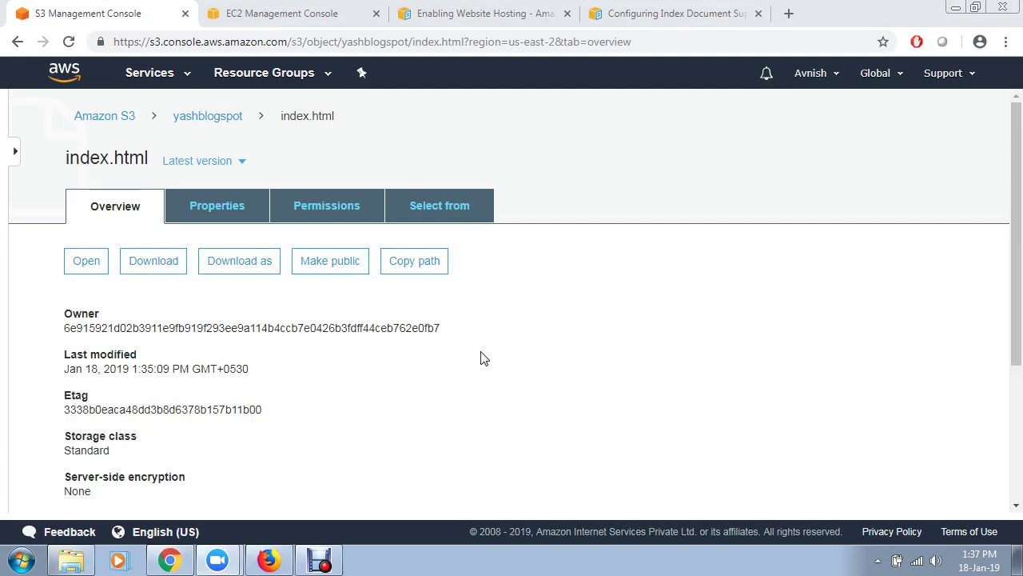
drag(1018, 281, 1017, 452)
click(310, 399)
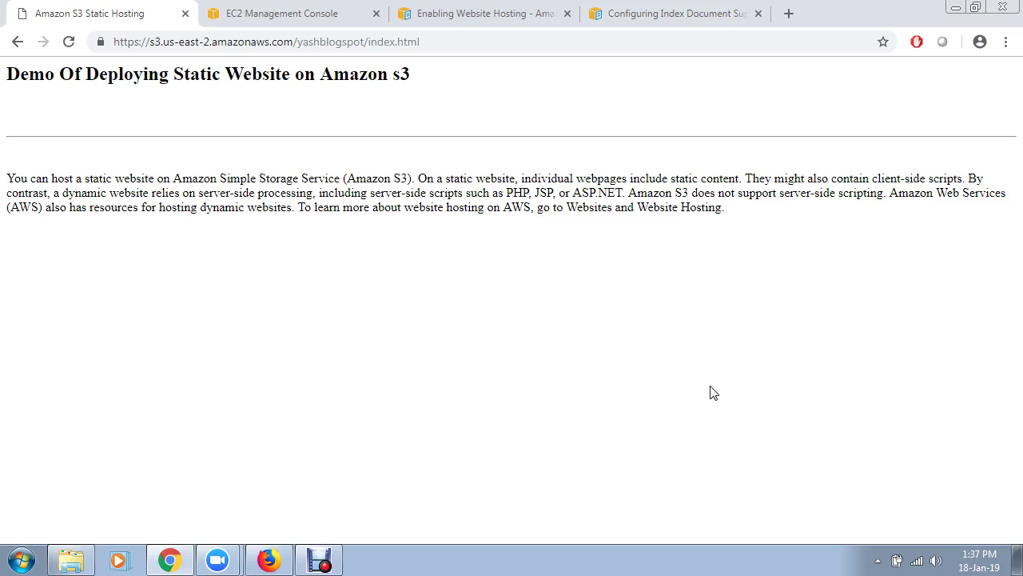
click(450, 42)
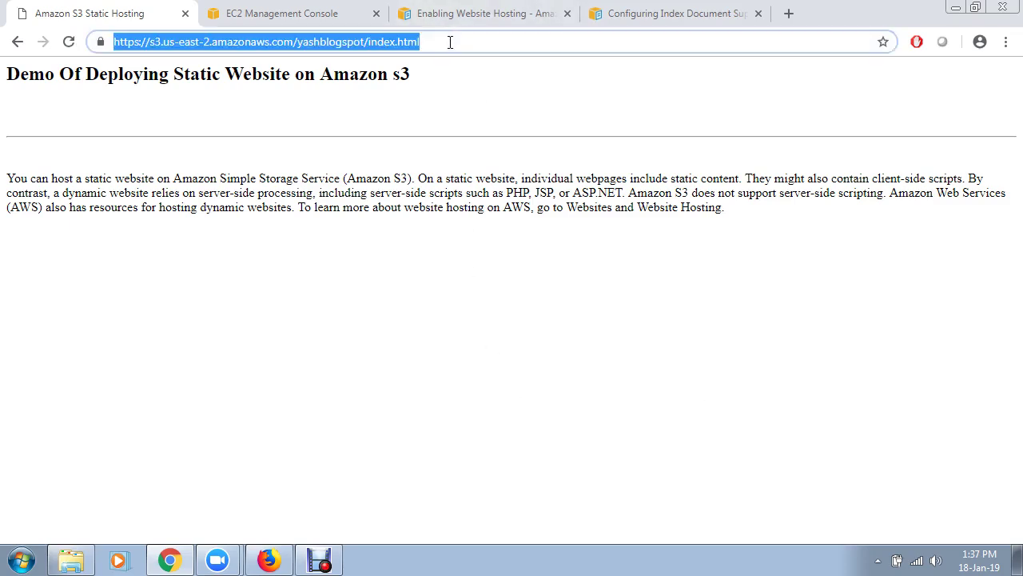
click(451, 42)
key(BackSpace)
key(BackSpace)
key(BackSpace)
key(BackSpace)
key(BackSpace)
key(BackSpace)
key(BackSpace)
key(BackSpace)
key(BackSpace)
key(BackSpace)
key(Return)
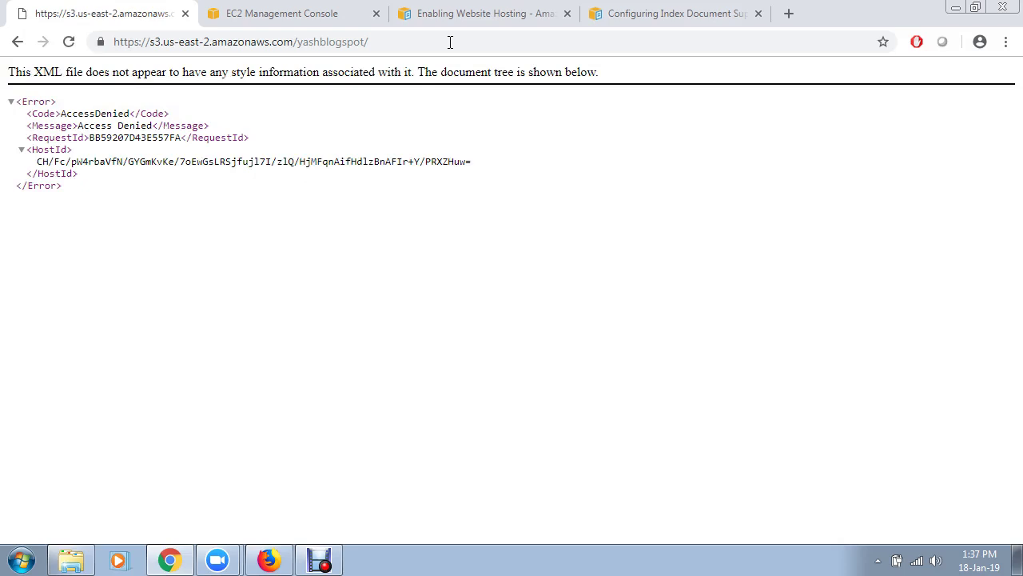
- Add index.html back to the end of the address and load the hosted page to check its heading
click(450, 43)
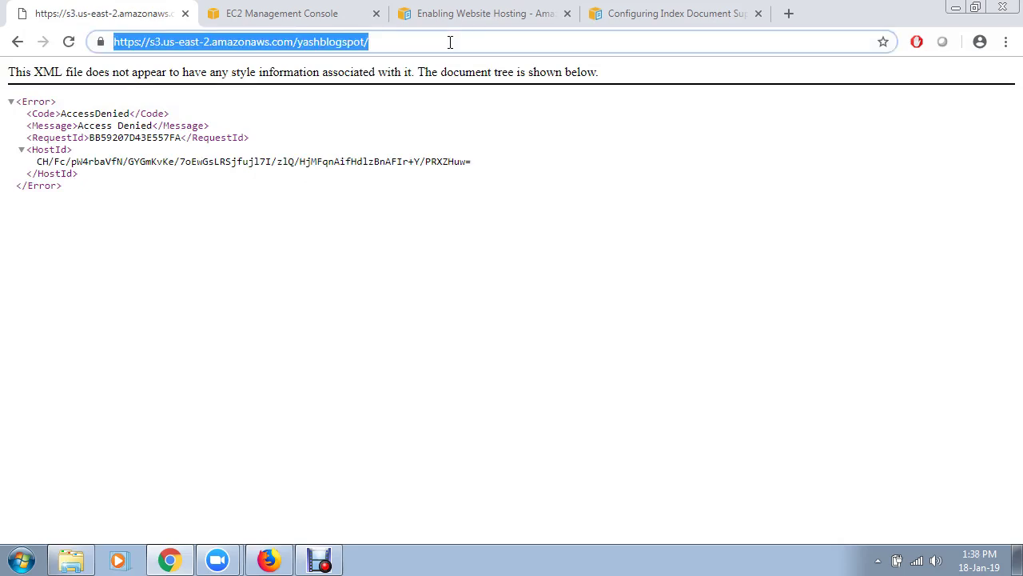
click(451, 43)
text(index.html)
key(Return)
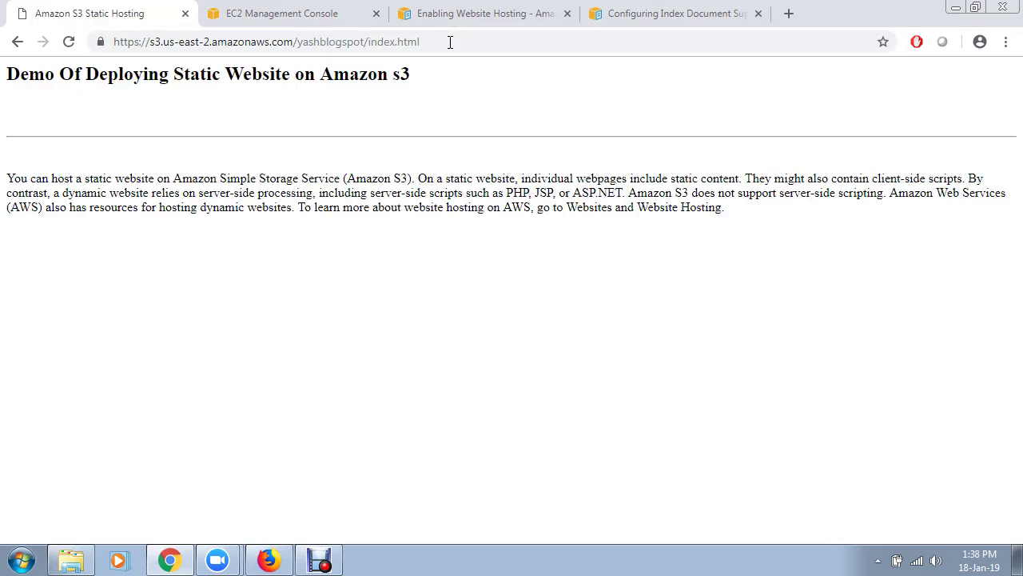
drag(393, 75, 401, 73)
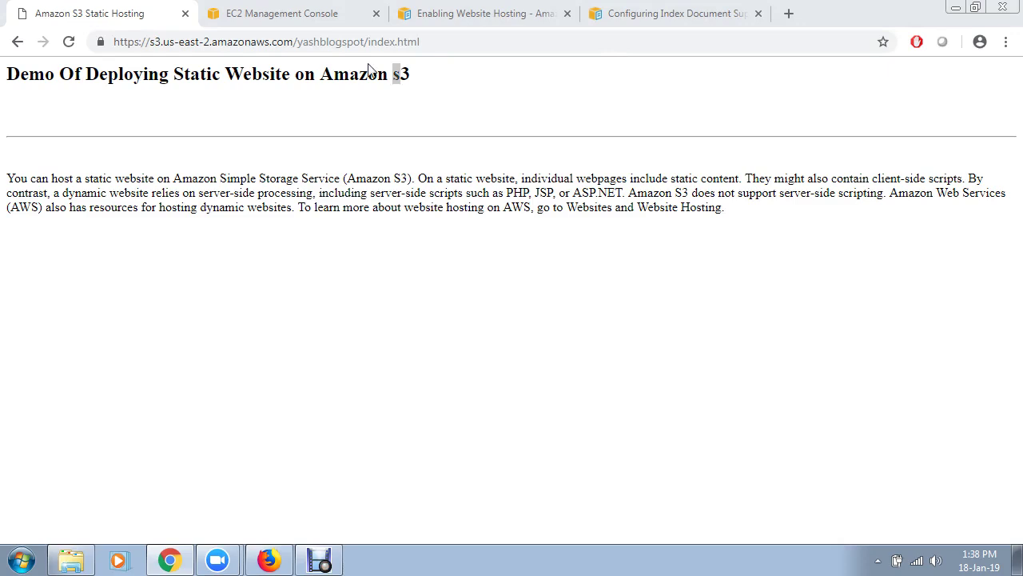
- Go back to the S3 bucket list and open the yashblogspot bucket's index.html details down to its object URL
click(11, 46)
click(11, 45)
click(11, 46)
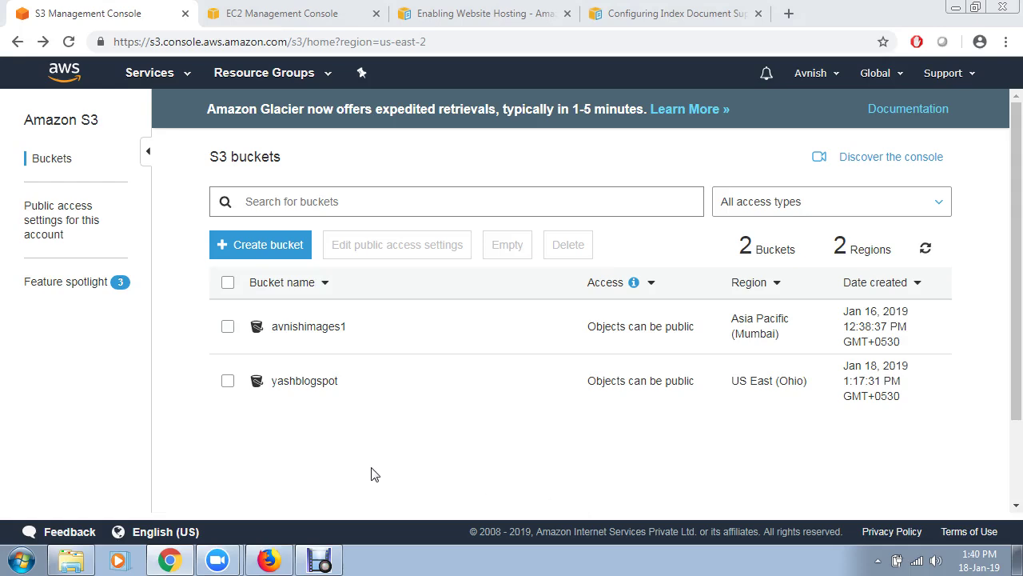
click(316, 383)
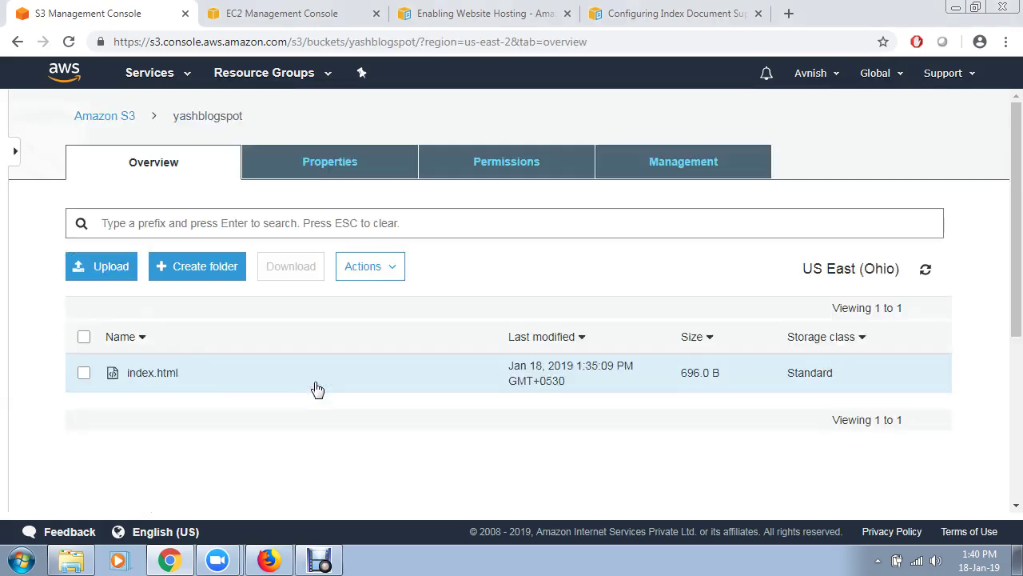
click(168, 381)
scroll(233, 351, down, 3)
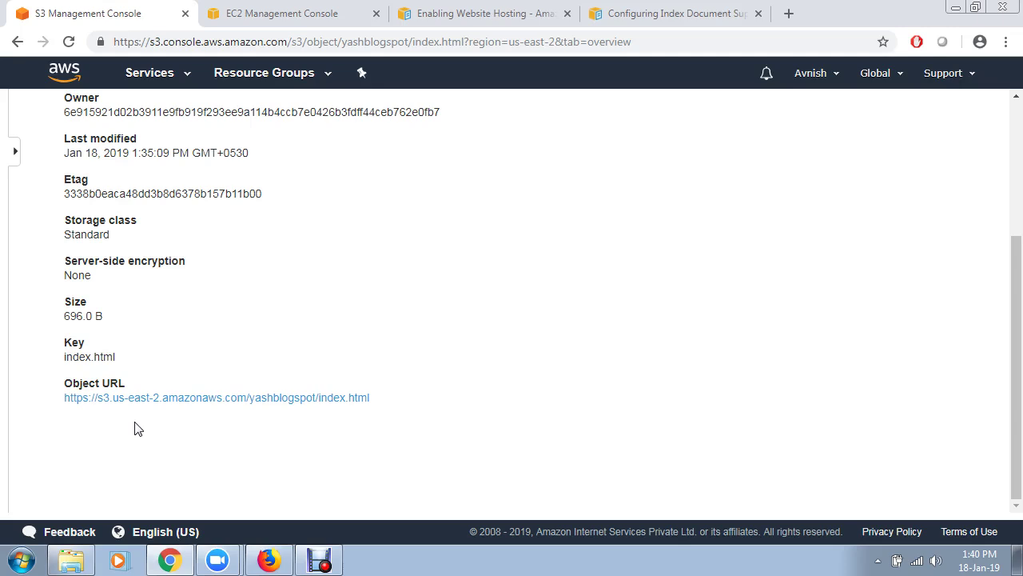
- Copy the object URL of index.html and paste it into a new Notepad document, leaving a blank line below
drag(373, 397, 65, 406)
key(ctrl+c)
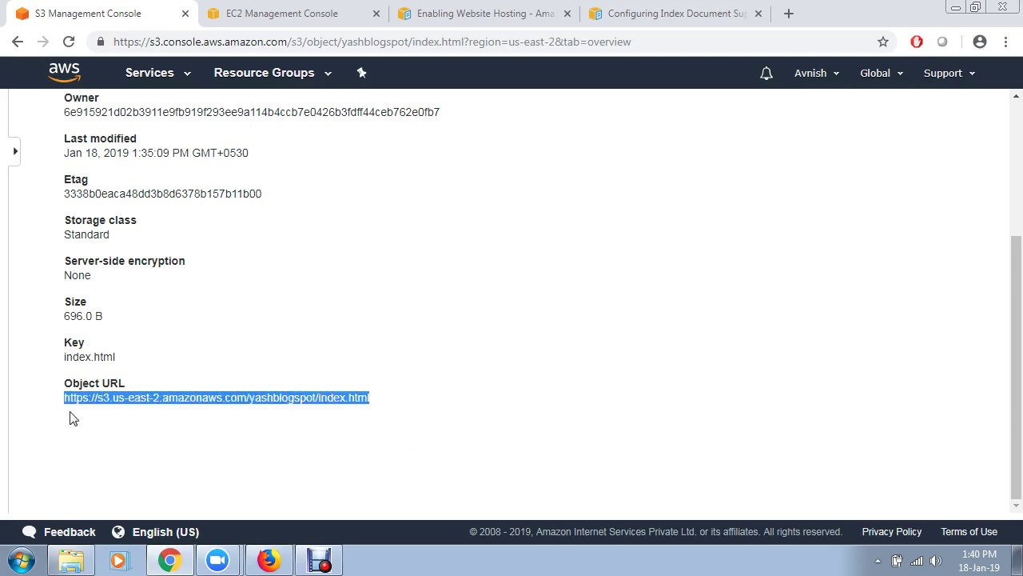
key(super)
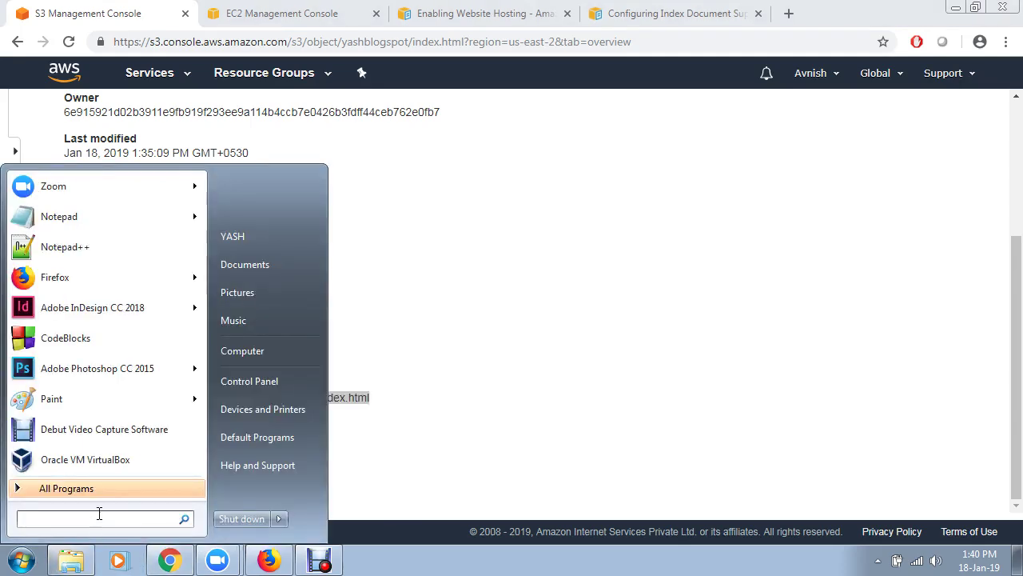
text(note)
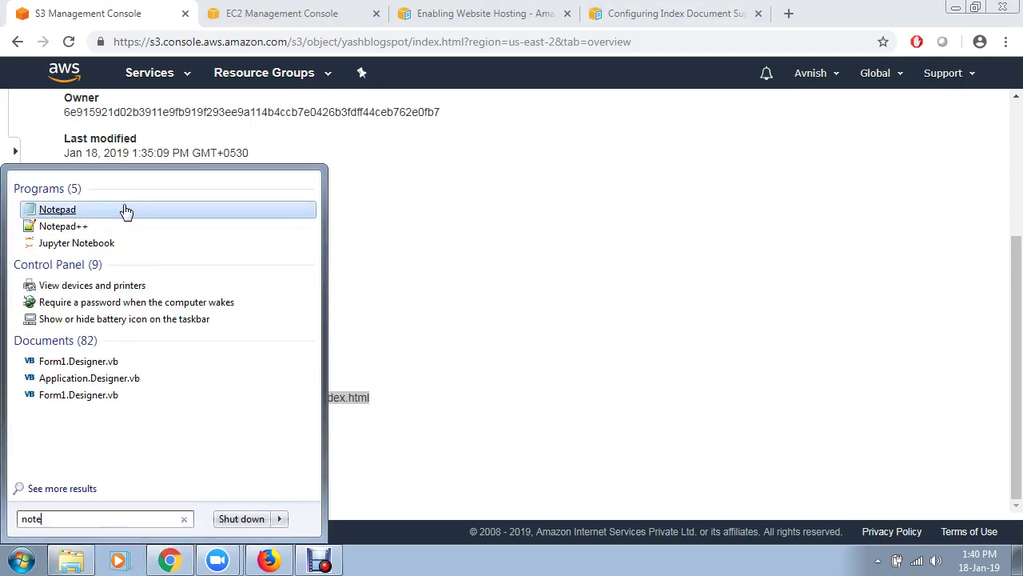
click(126, 211)
key(ctrl+v)
key(Return)
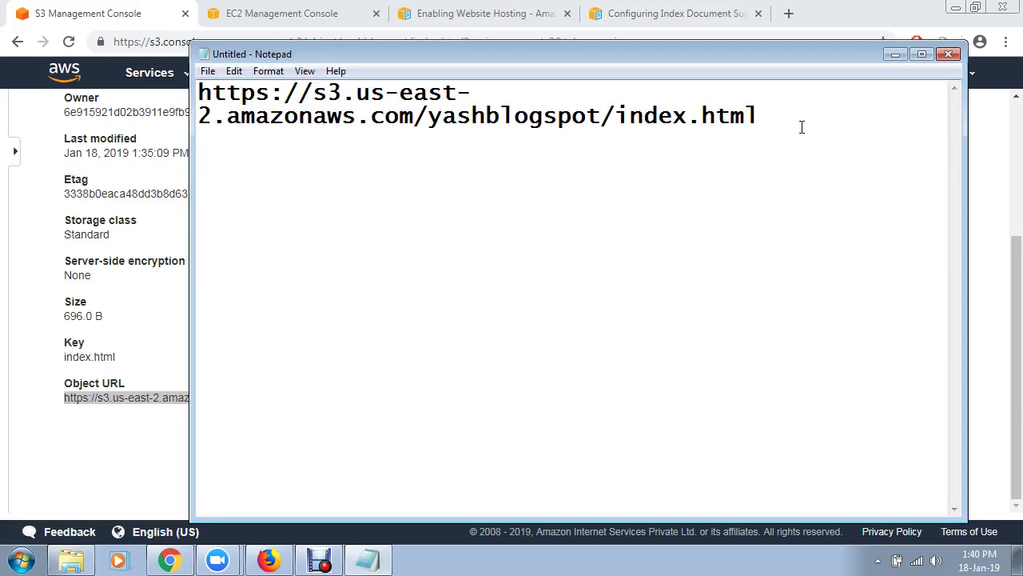
click(896, 59)
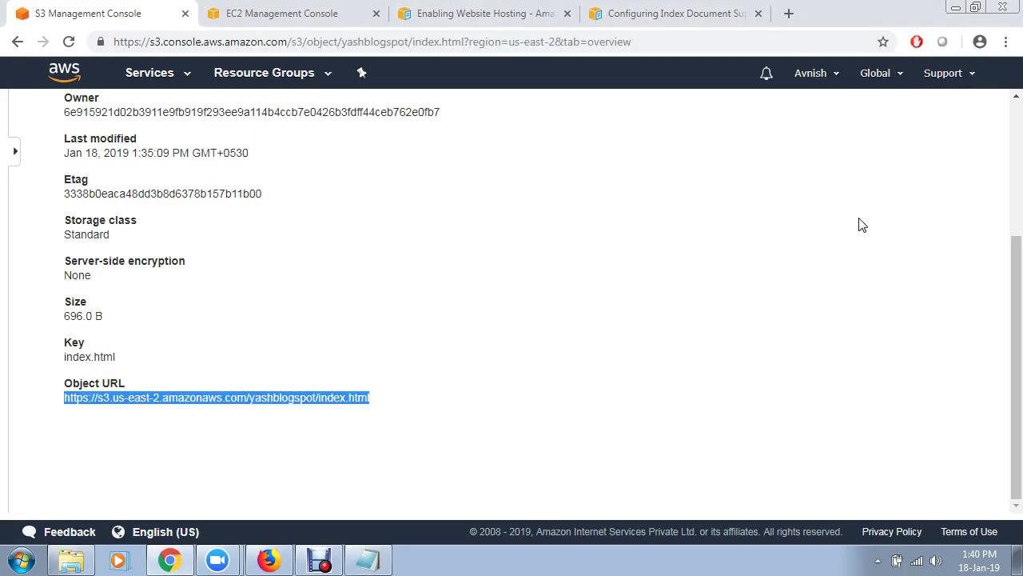
- Return to the S3 bucket list and open the yashblogspot bucket's static website hosting settings to view its endpoint
scroll(829, 274, up, 3)
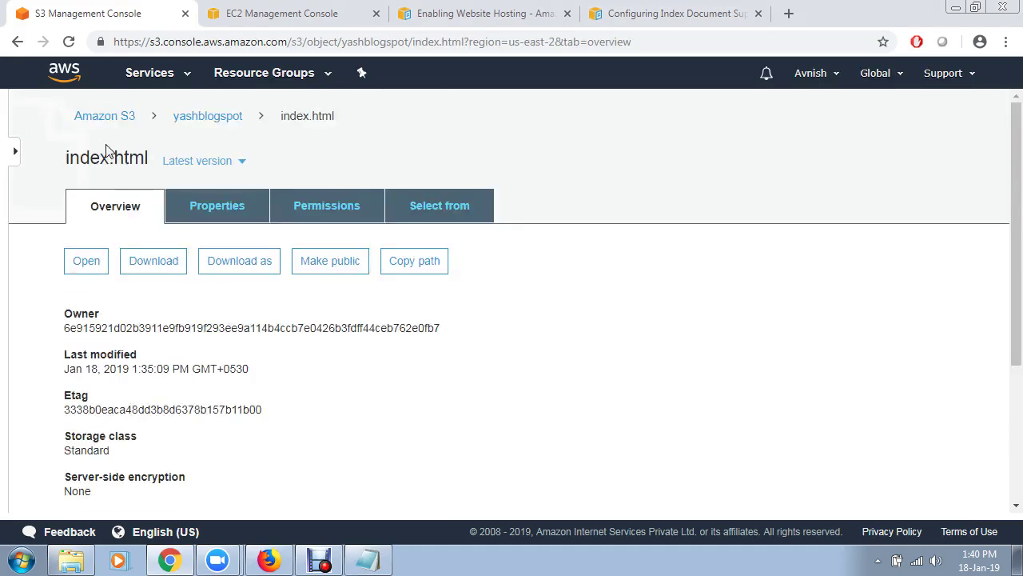
click(209, 120)
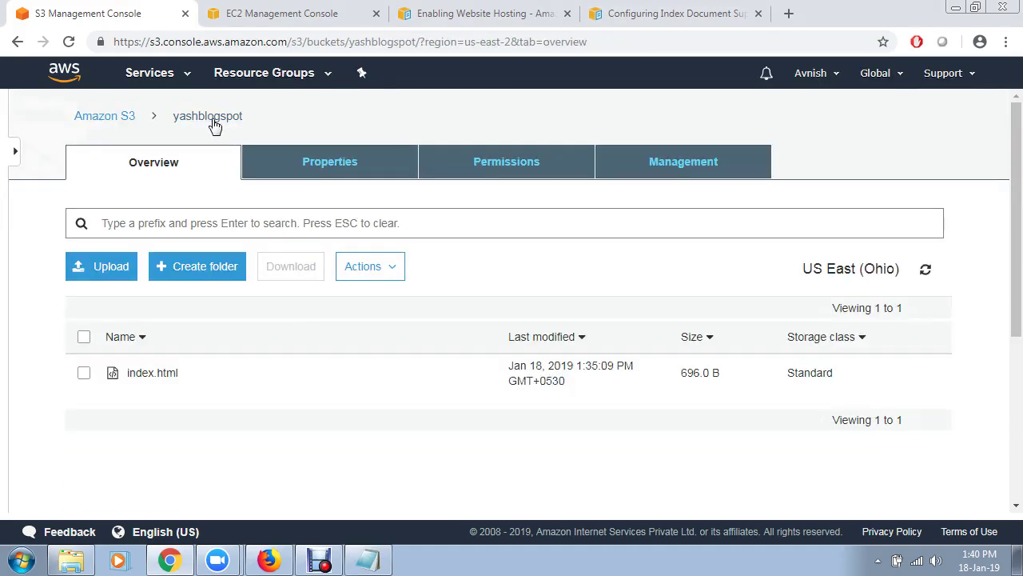
click(116, 124)
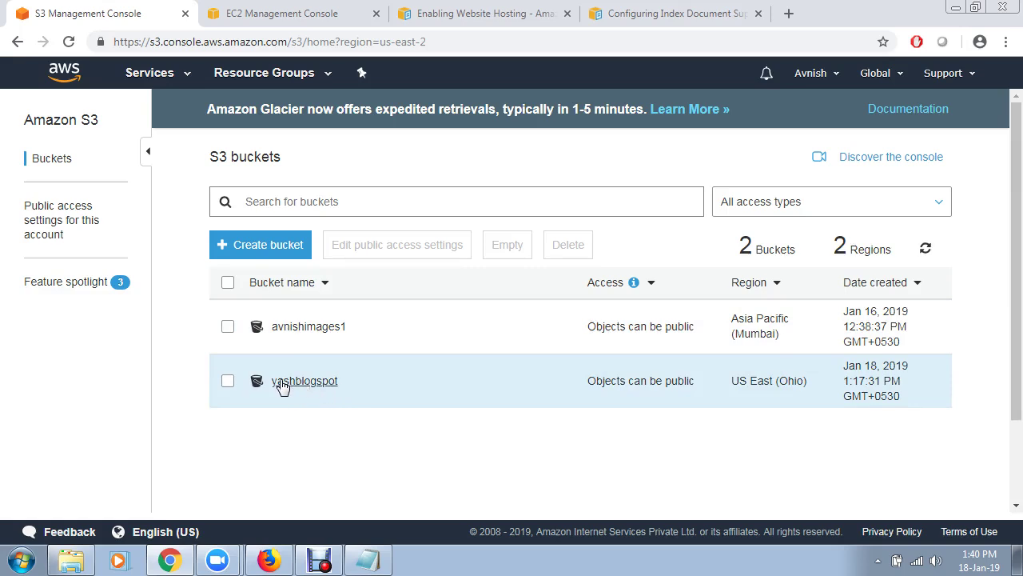
click(228, 381)
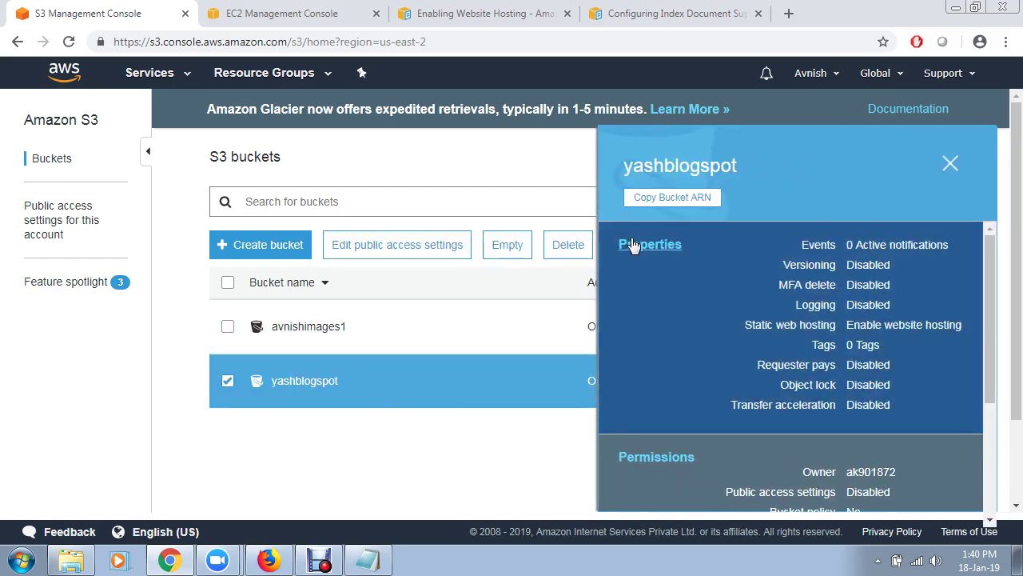
click(632, 244)
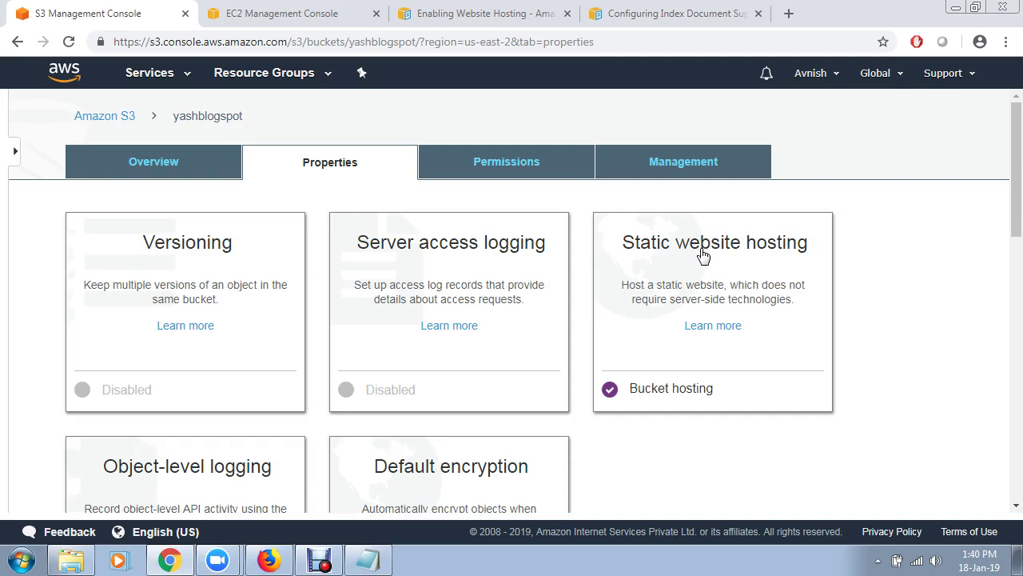
click(703, 255)
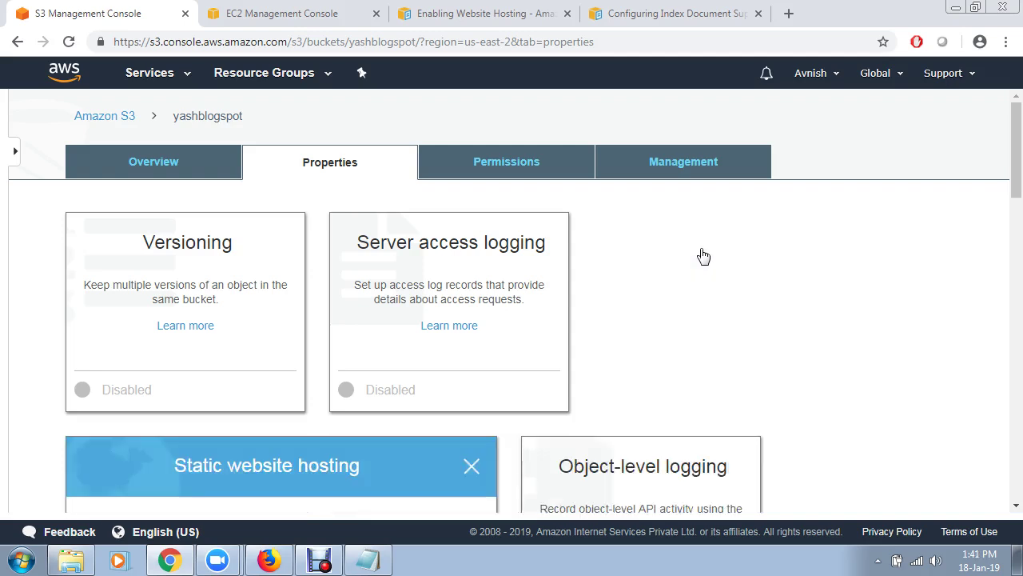
scroll(695, 261, down, 7)
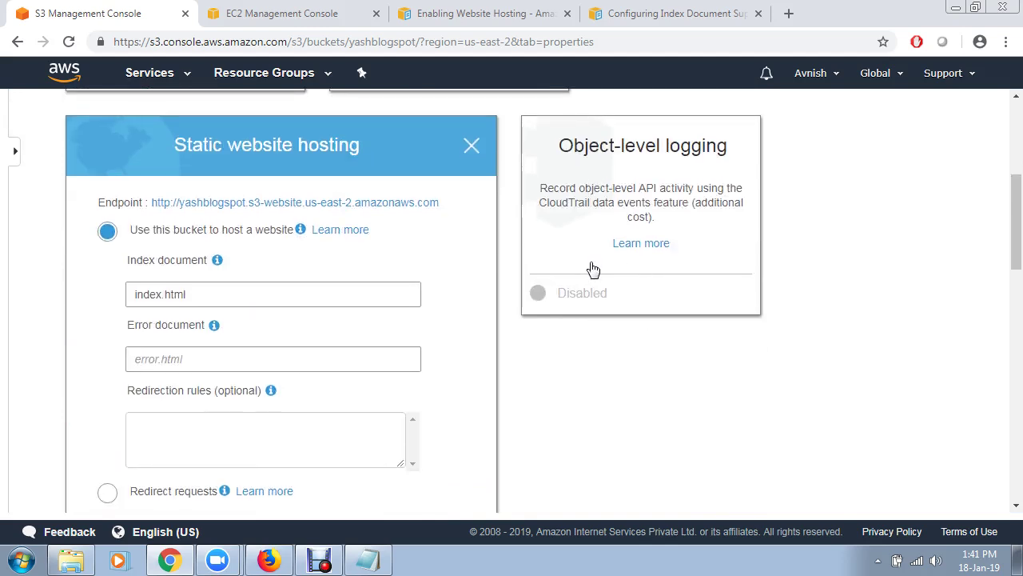
scroll(390, 290, up, 2)
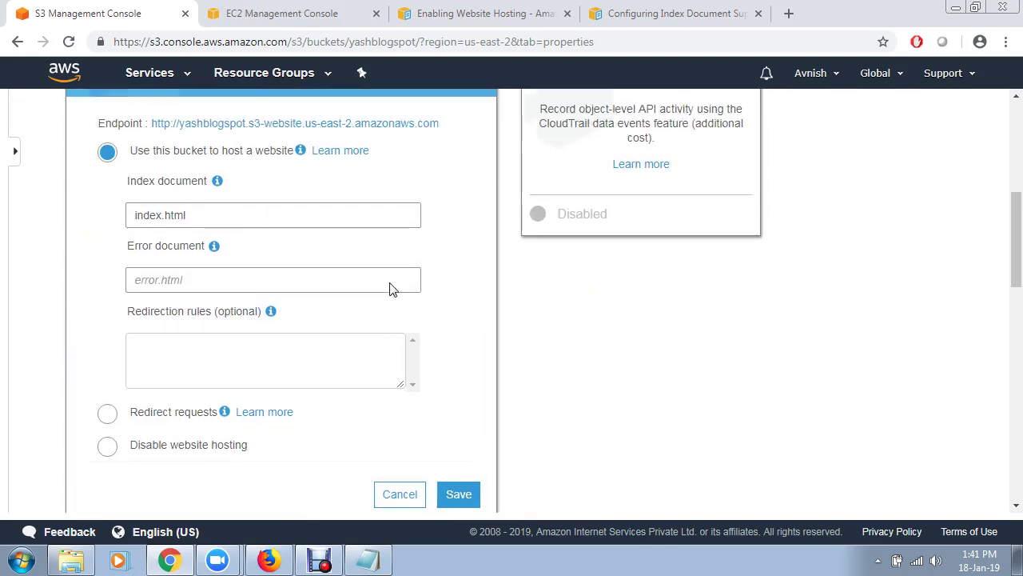
scroll(271, 170, up, 1)
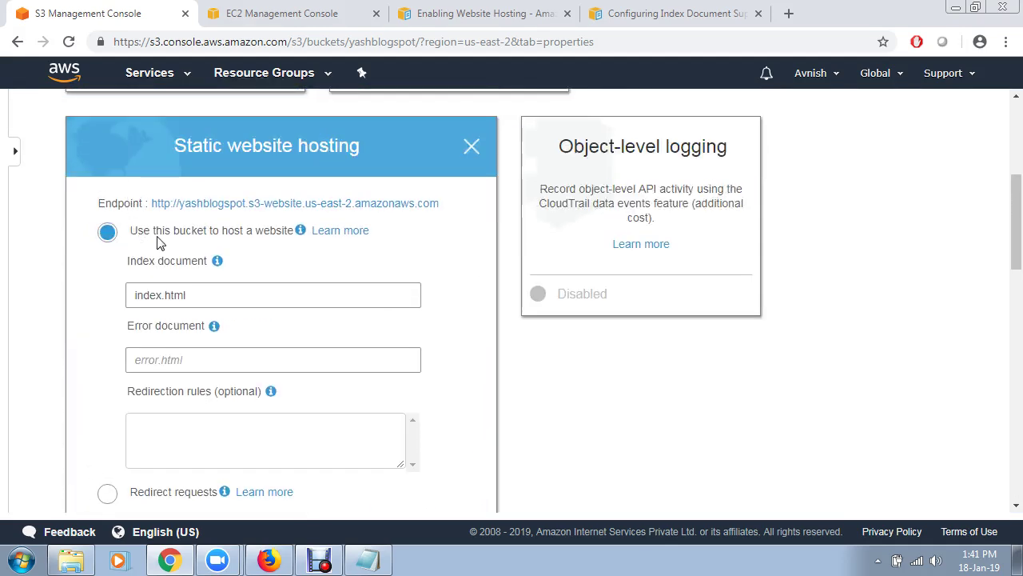
- Copy the static website hosting endpoint and paste it below the object URL in the Notepad document
drag(452, 205, 150, 204)
key(ctrl+c)
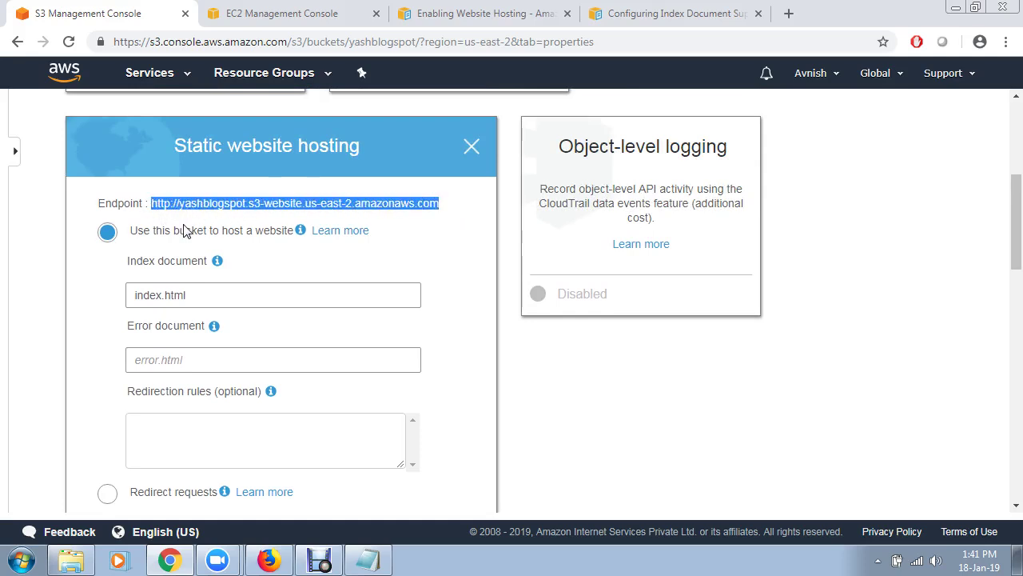
click(342, 518)
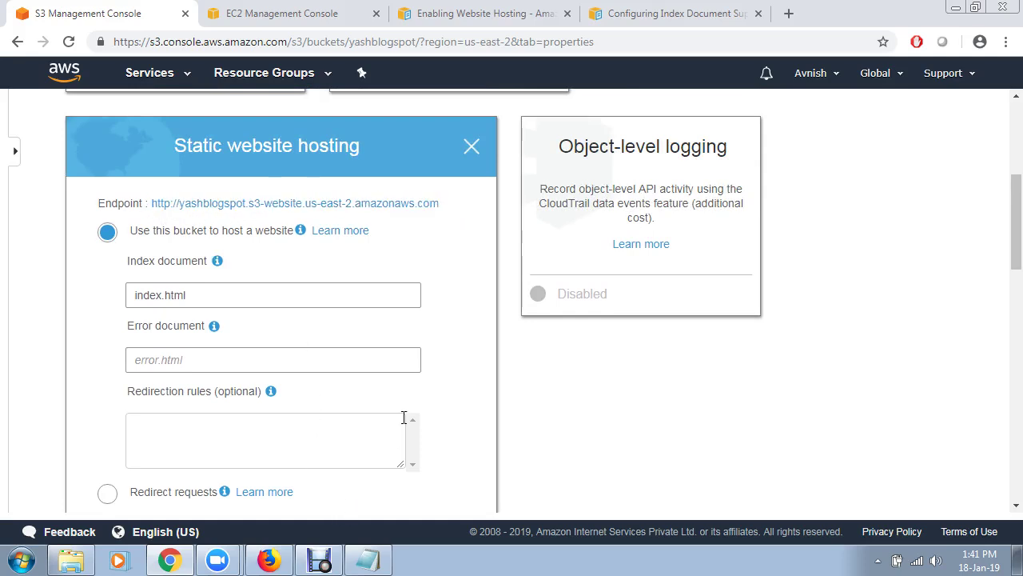
click(366, 564)
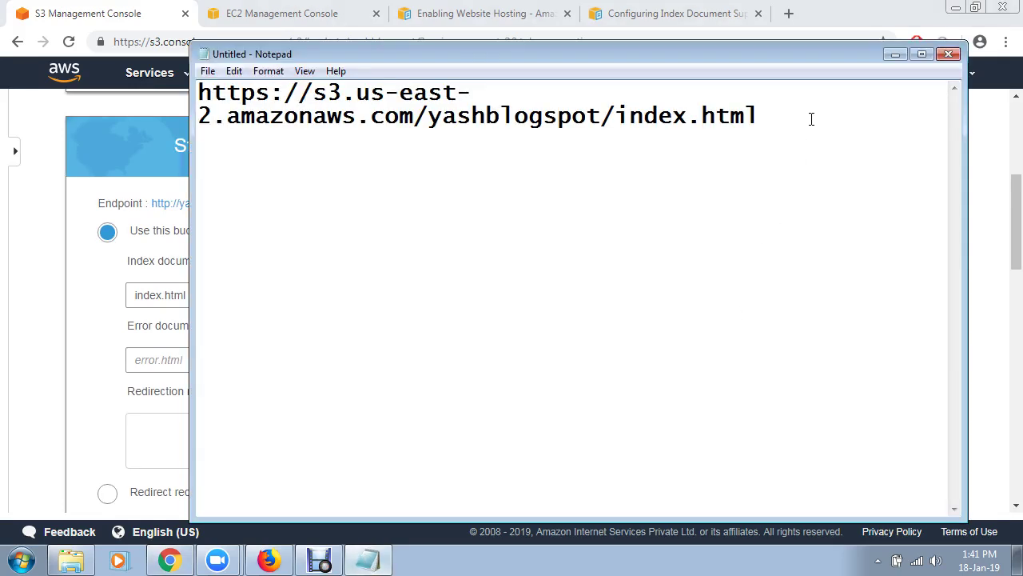
key(ctrl+v)
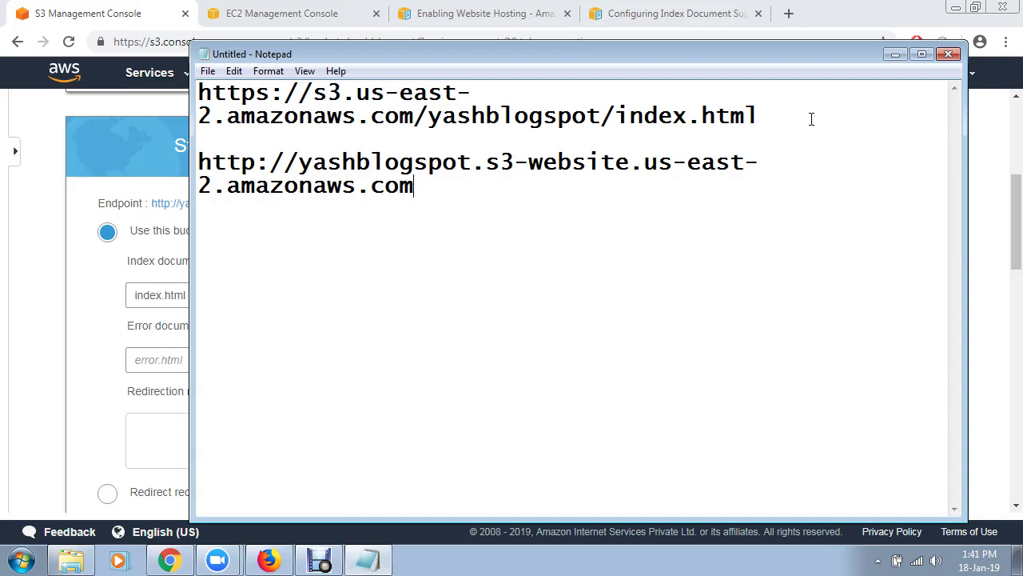
- Compare the object URL, including its index.html ending, with the website endpoint in the Notepad document
drag(417, 183, 178, 158)
drag(772, 119, 173, 94)
drag(444, 196, 200, 171)
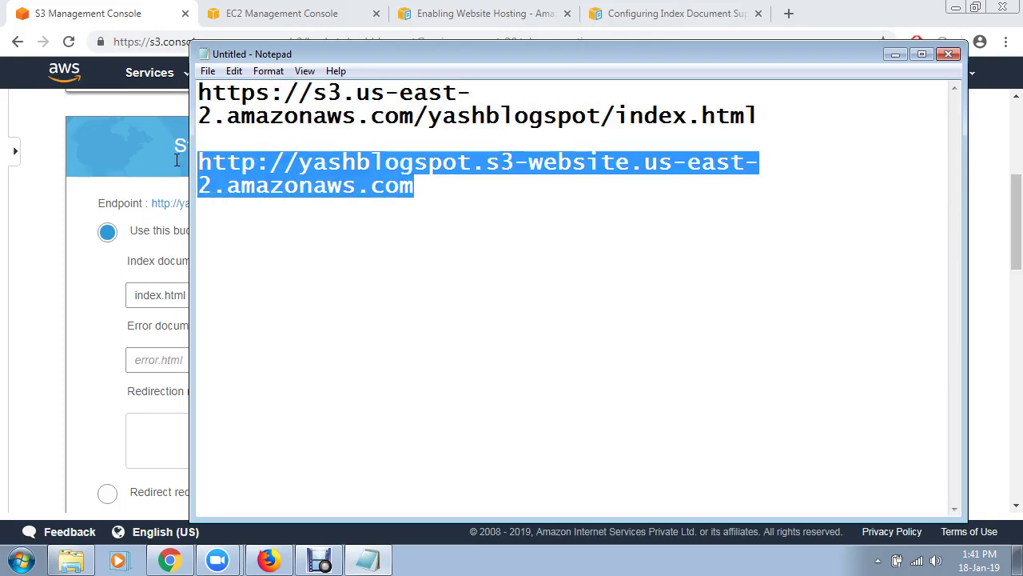
click(528, 261)
drag(764, 117, 621, 112)
drag(416, 186, 180, 160)
click(502, 285)
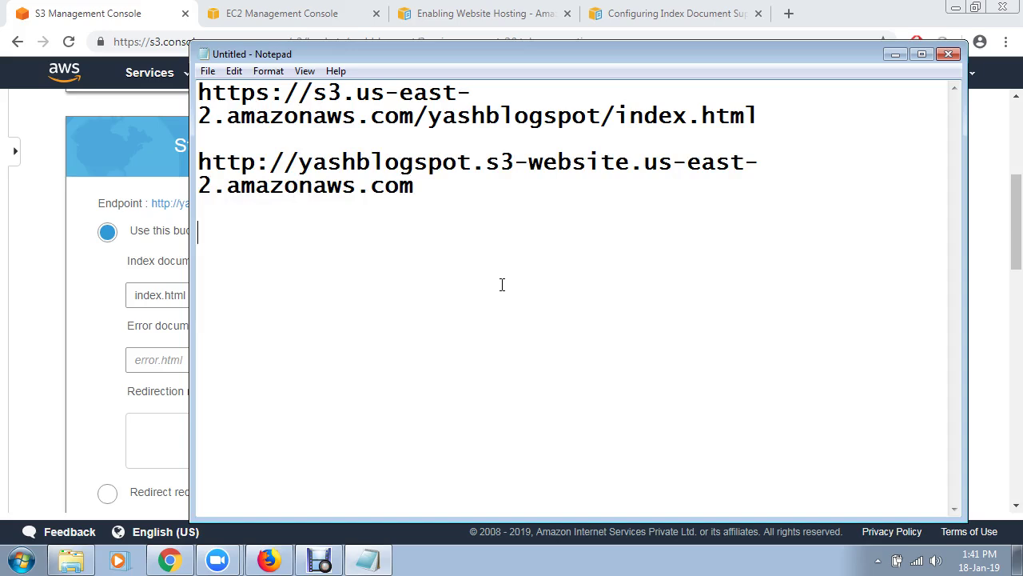
drag(395, 58, 706, 157)
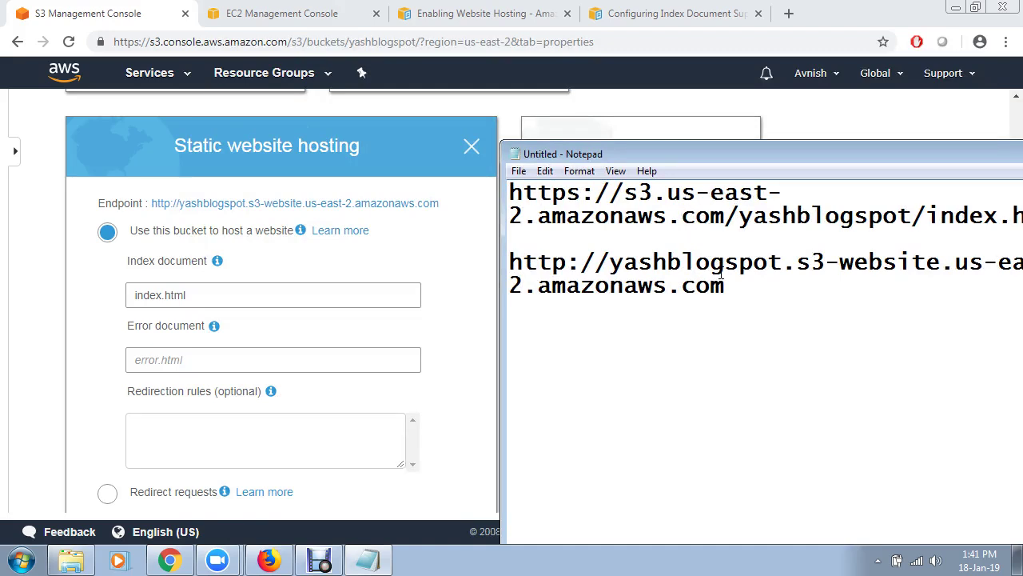
drag(754, 157, 490, 158)
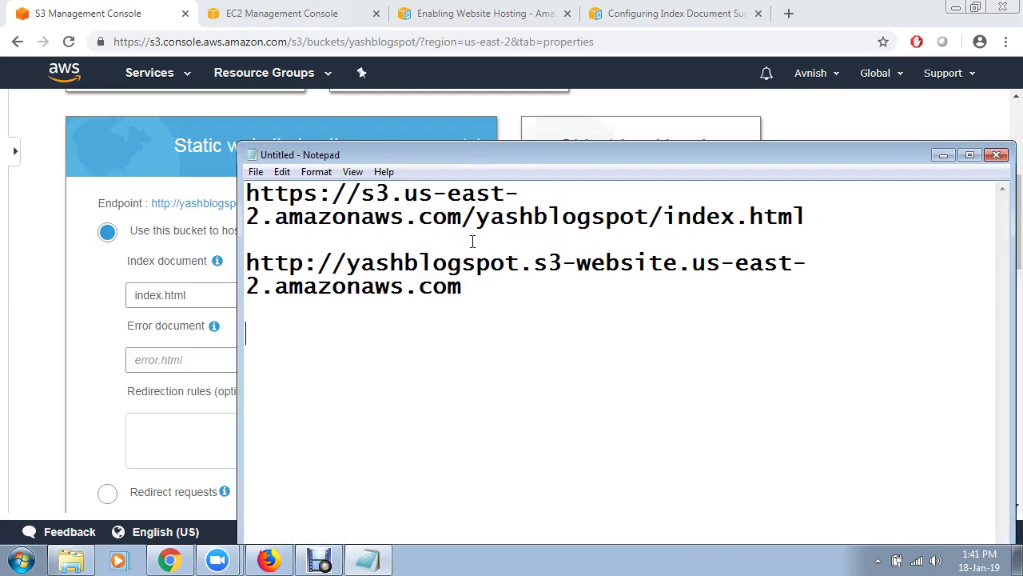
- Load the website endpoint yashblogspot.s3-website.us-east-2.amazonaws.com in a new browser tab and check its address
drag(479, 286, 249, 263)
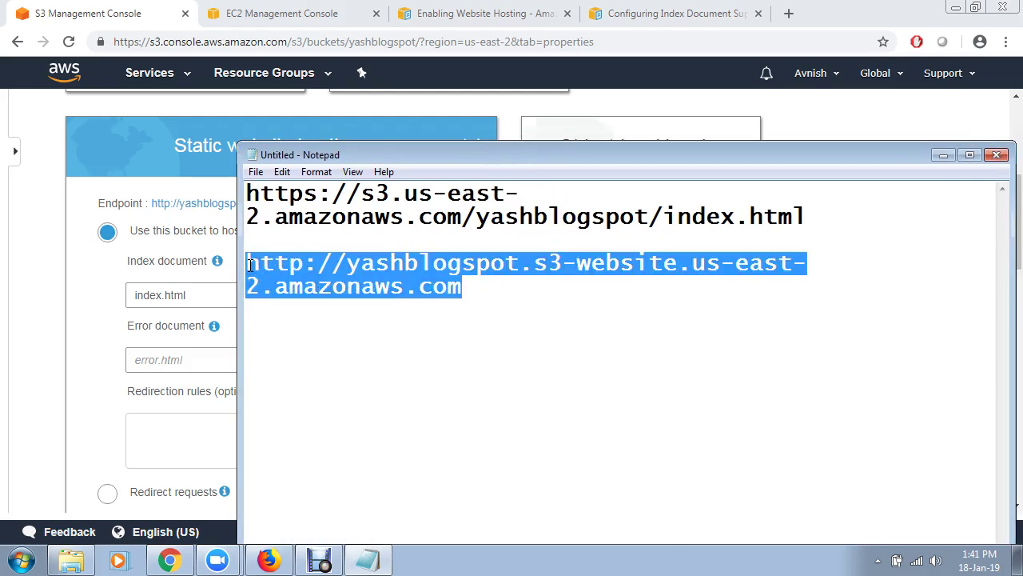
click(788, 13)
right_click(688, 38)
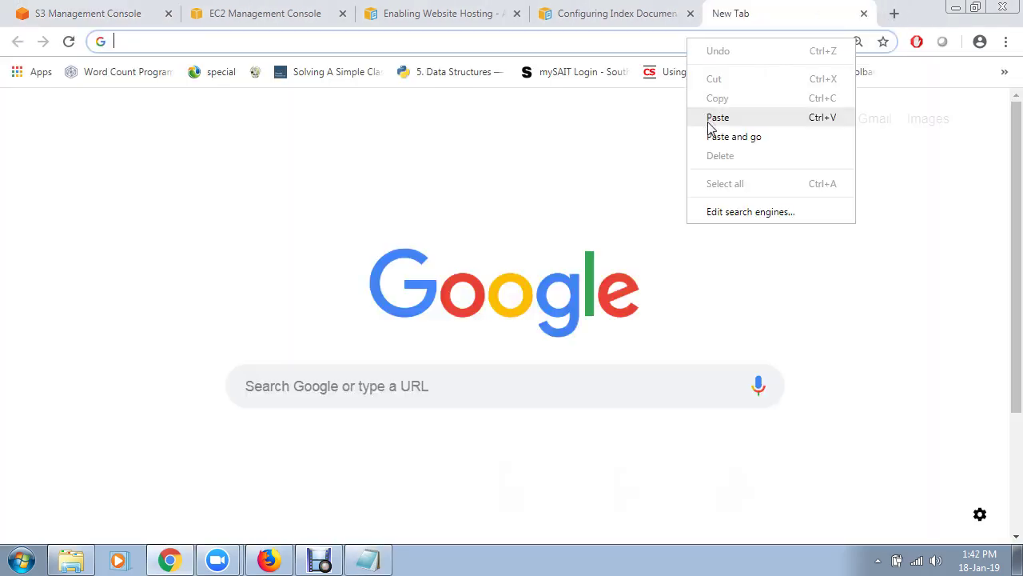
key(Return)
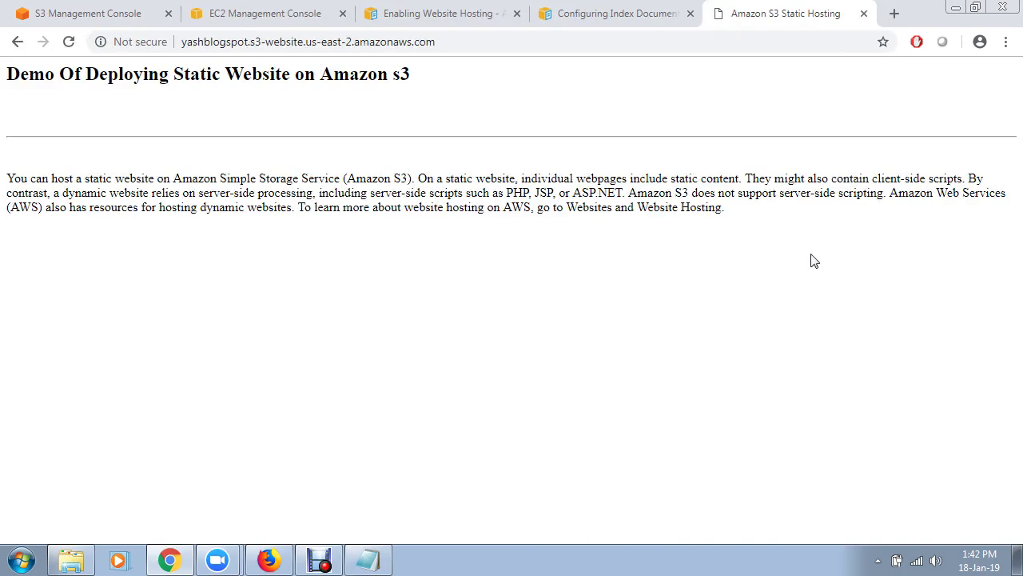
click(467, 44)
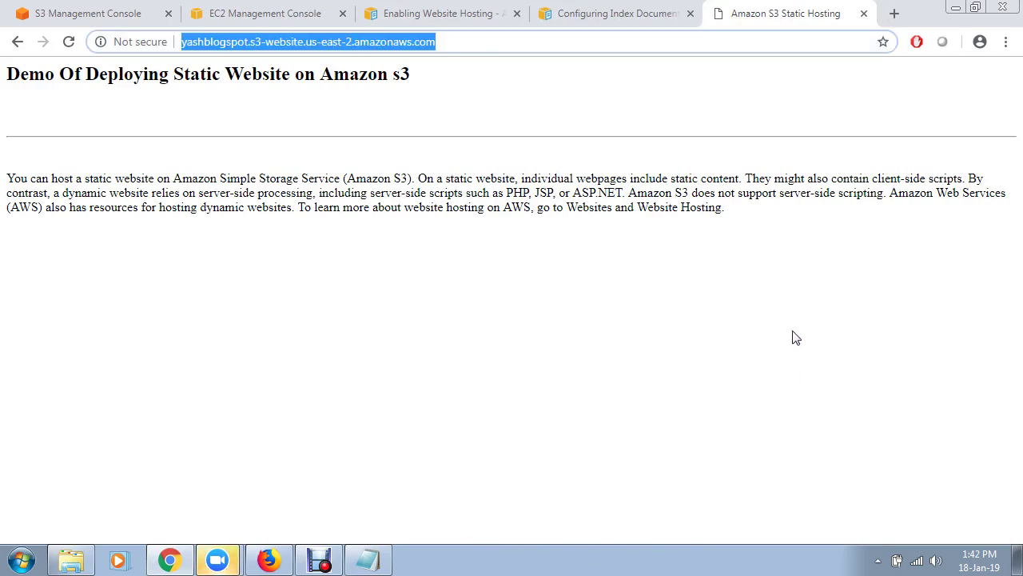
click(448, 369)
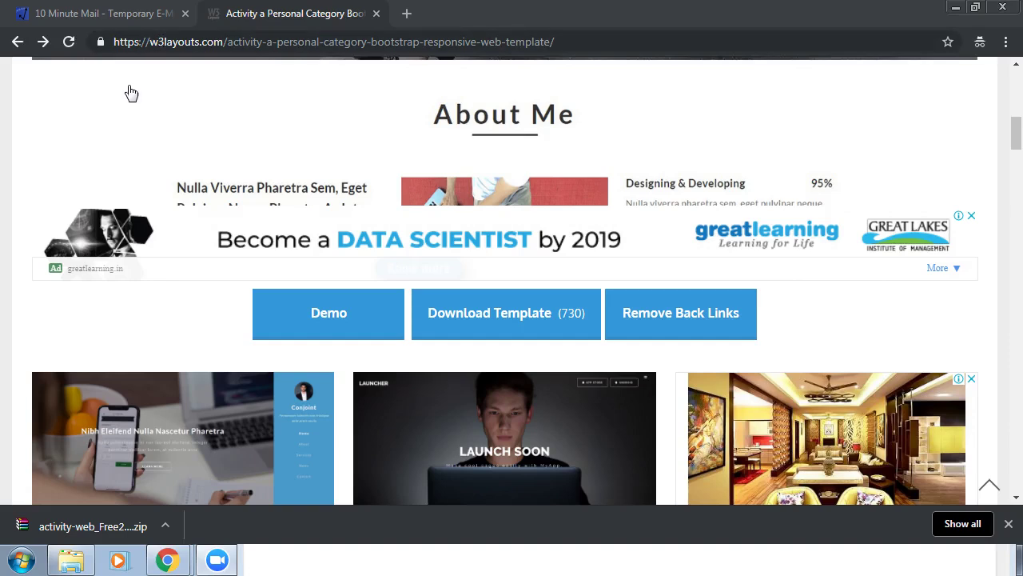
drag(1009, 139, 1012, 214)
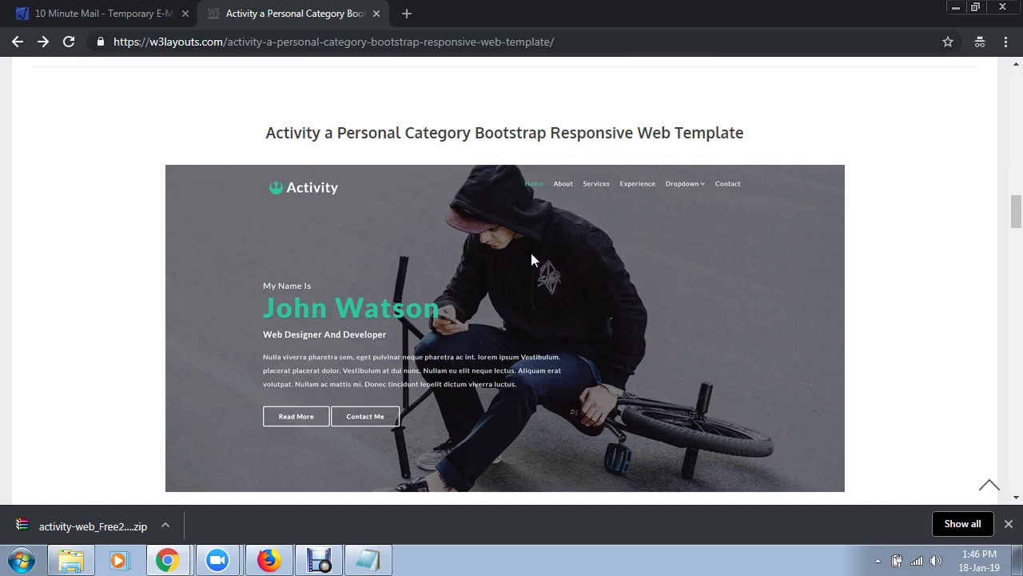
click(956, 10)
click(74, 562)
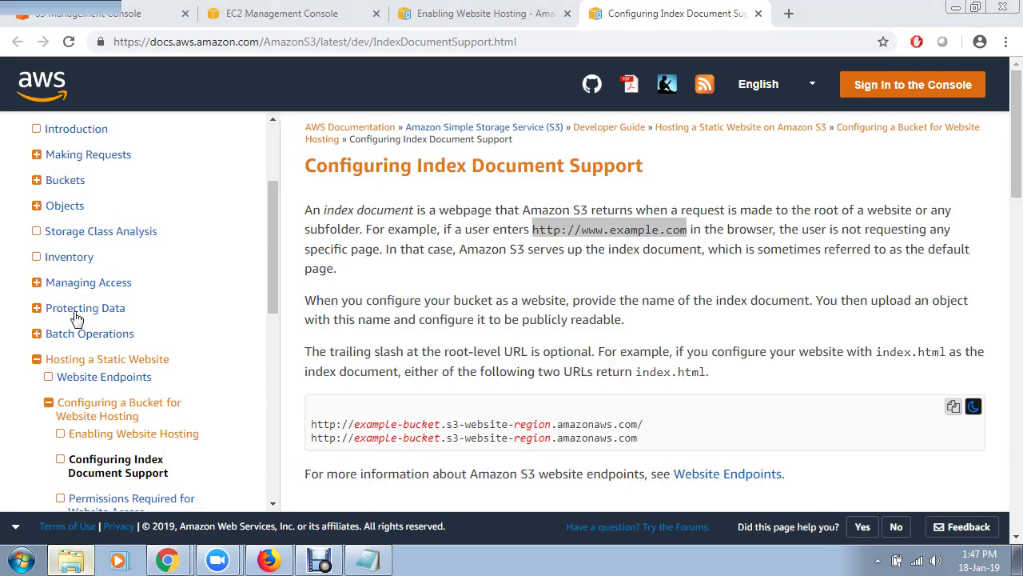
click(70, 121)
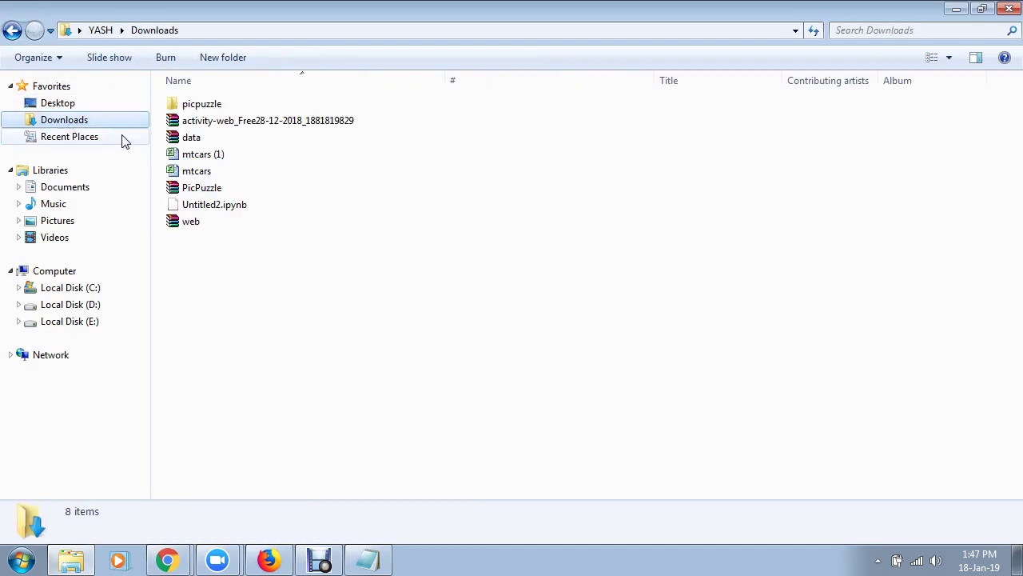
click(213, 126)
right_click(213, 125)
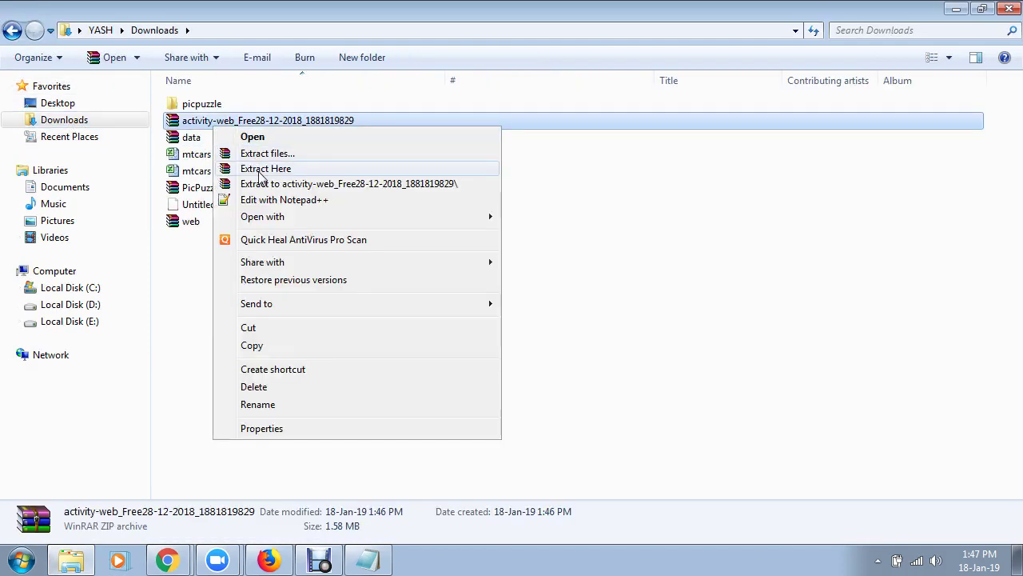
click(253, 169)
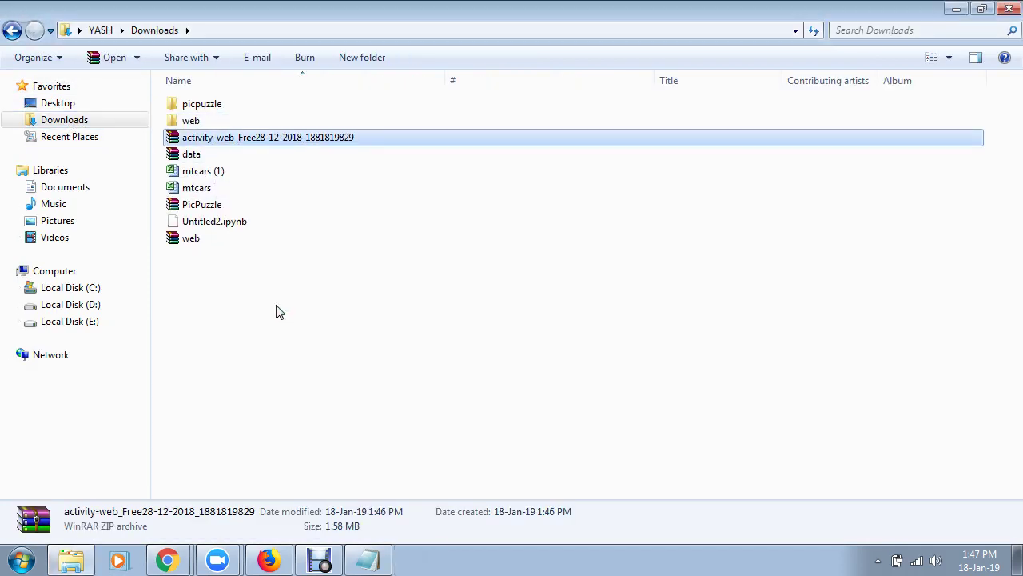
- Open the extracted web folder and delete the w3layouts-License text file from it
double_click(192, 120)
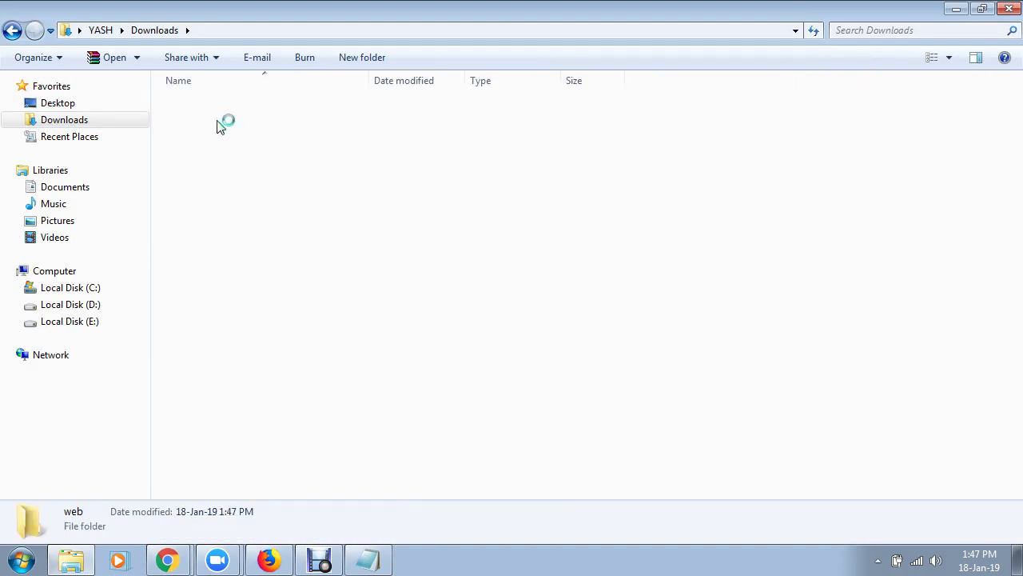
click(225, 173)
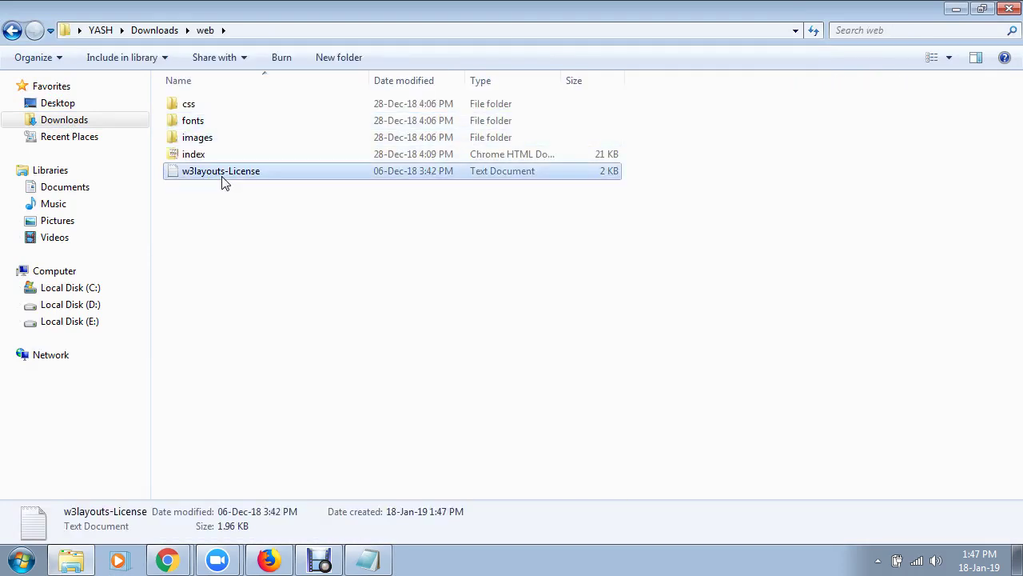
key(Delete)
key(Return)
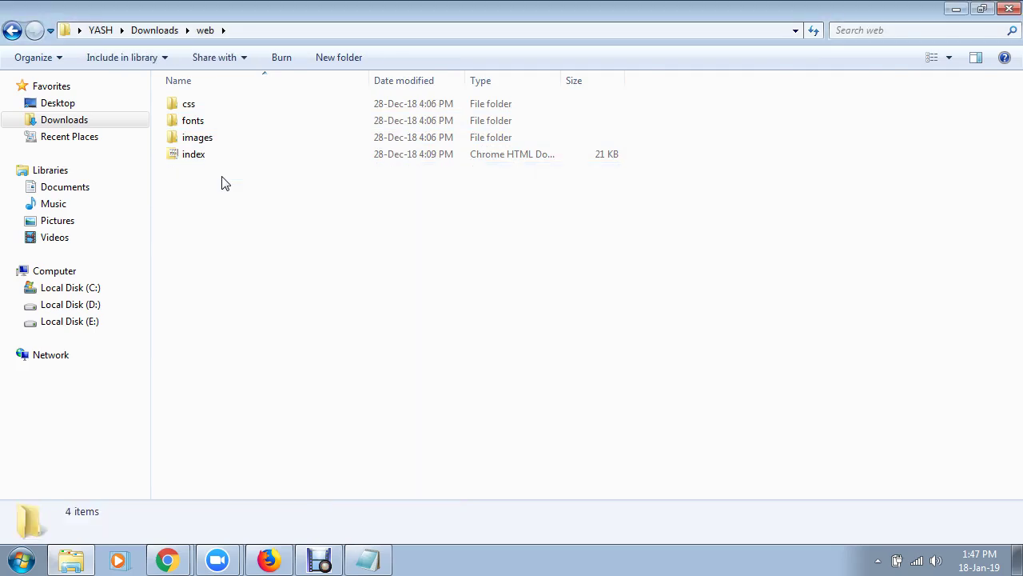
- Look through the extracted web folder, including the contents of its css, fonts and images subfolders
click(218, 159)
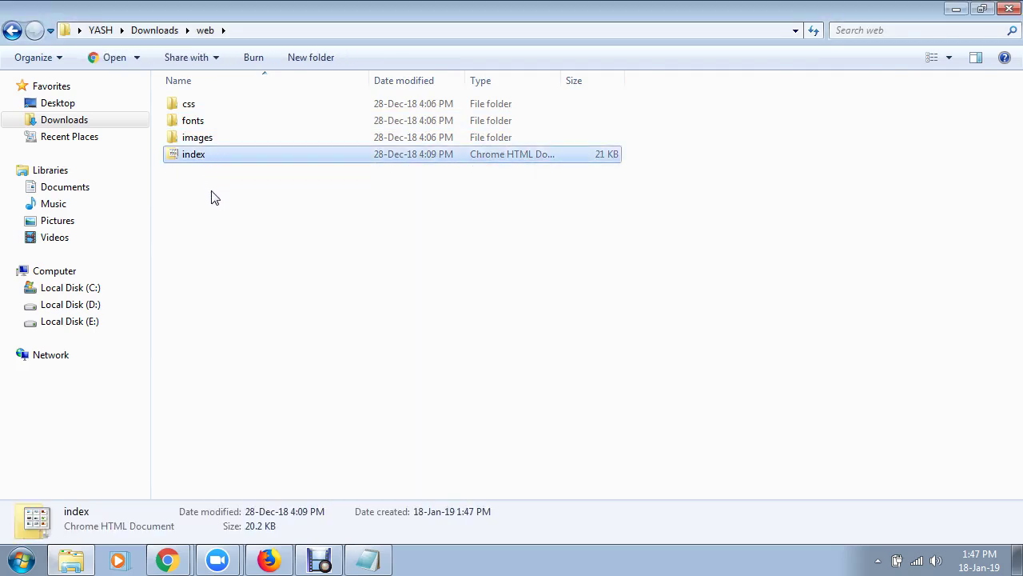
drag(220, 196, 185, 106)
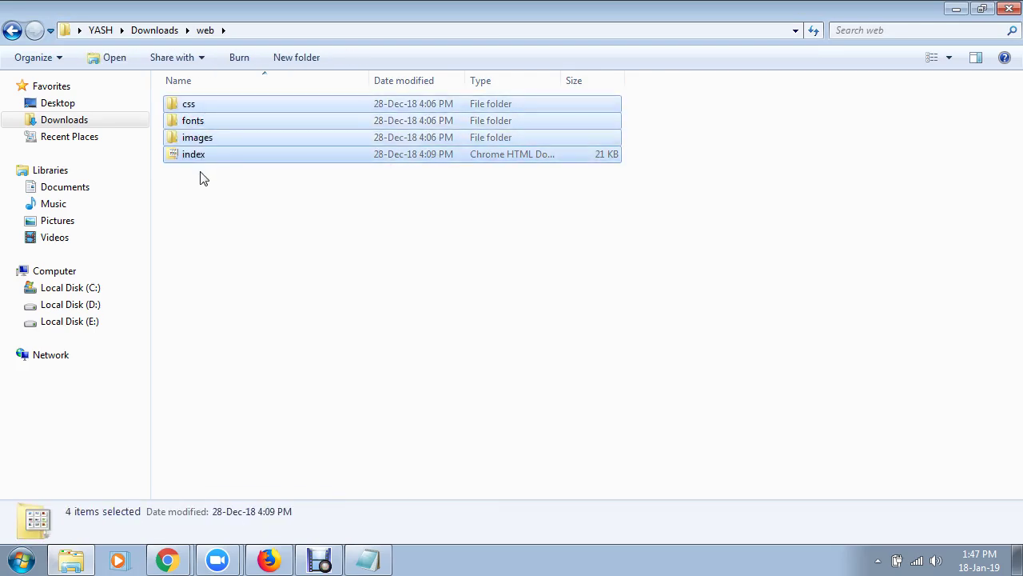
click(211, 220)
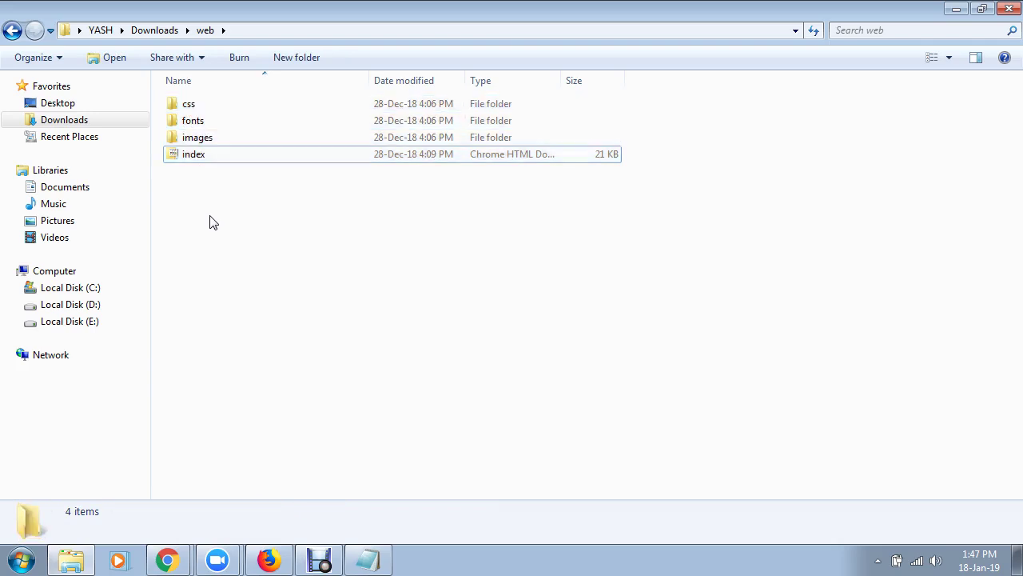
double_click(187, 106)
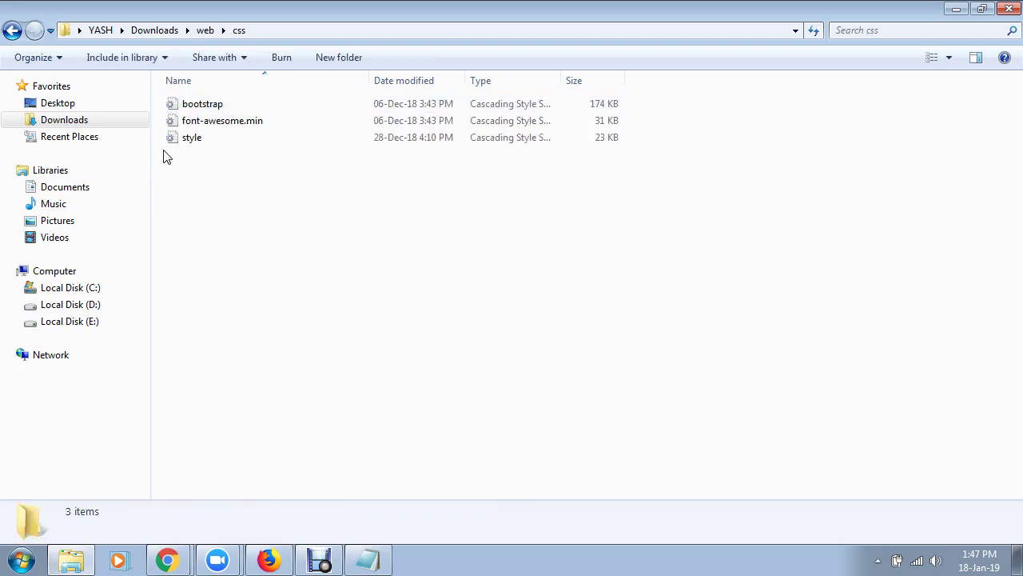
click(12, 29)
double_click(196, 120)
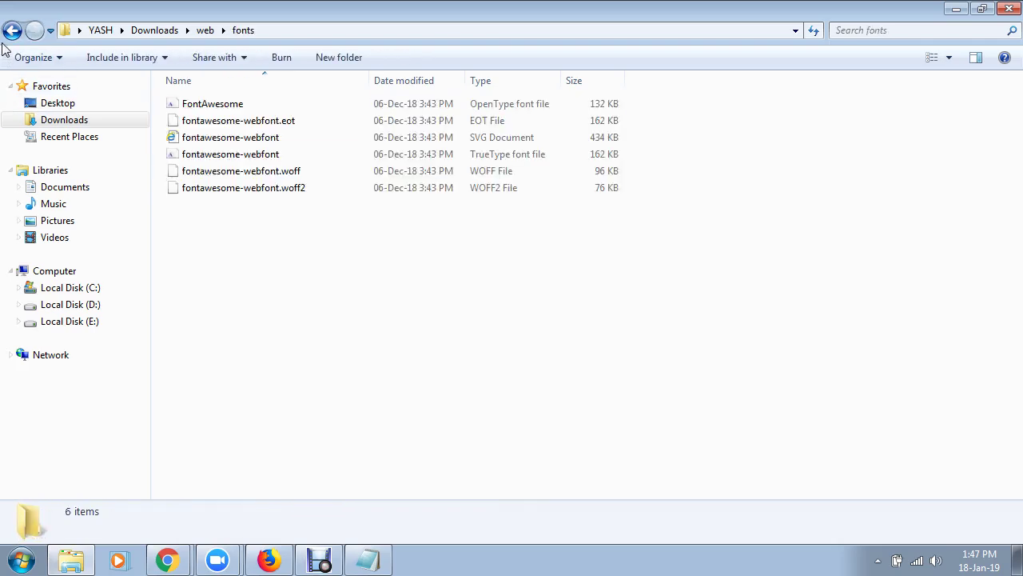
click(12, 29)
double_click(192, 136)
click(12, 30)
drag(290, 235, 187, 105)
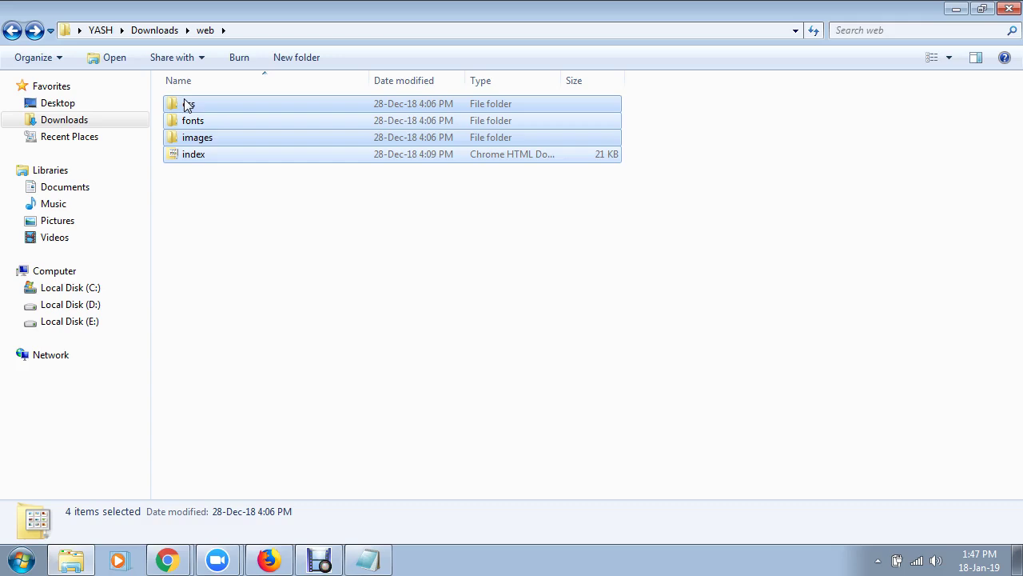
click(240, 224)
- Open the template's local index file in the browser, then close its tab
click(200, 161)
double_click(200, 161)
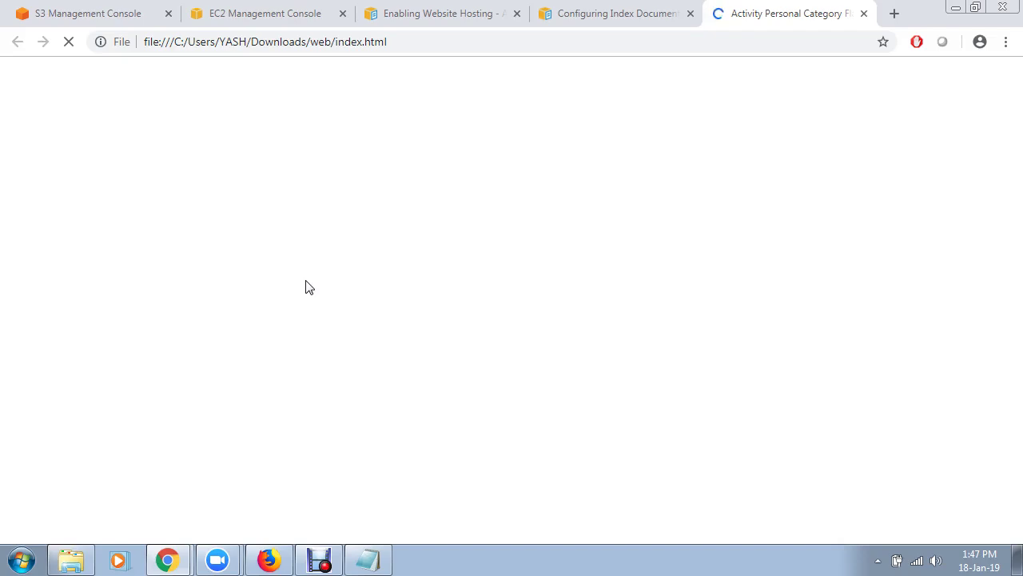
click(865, 14)
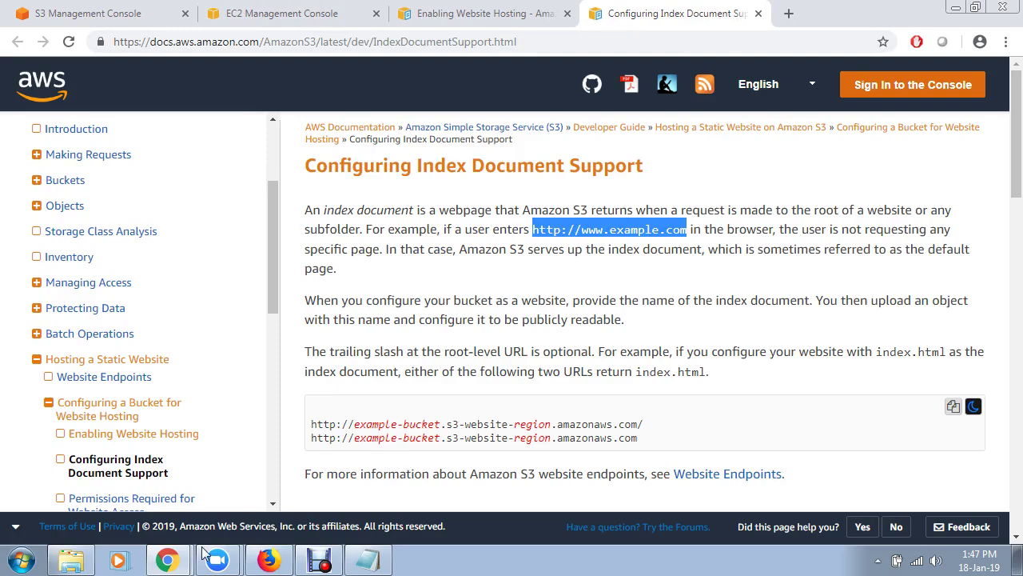
- Switch to the w3layouts page in the other Chrome window and look over the Activity template preview
click(175, 565)
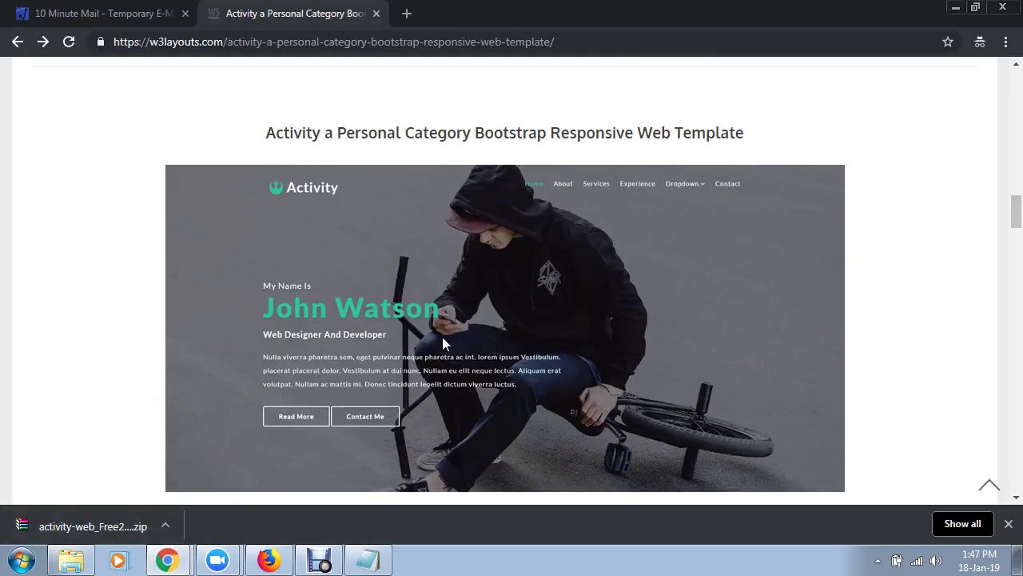
scroll(444, 342, down, 7)
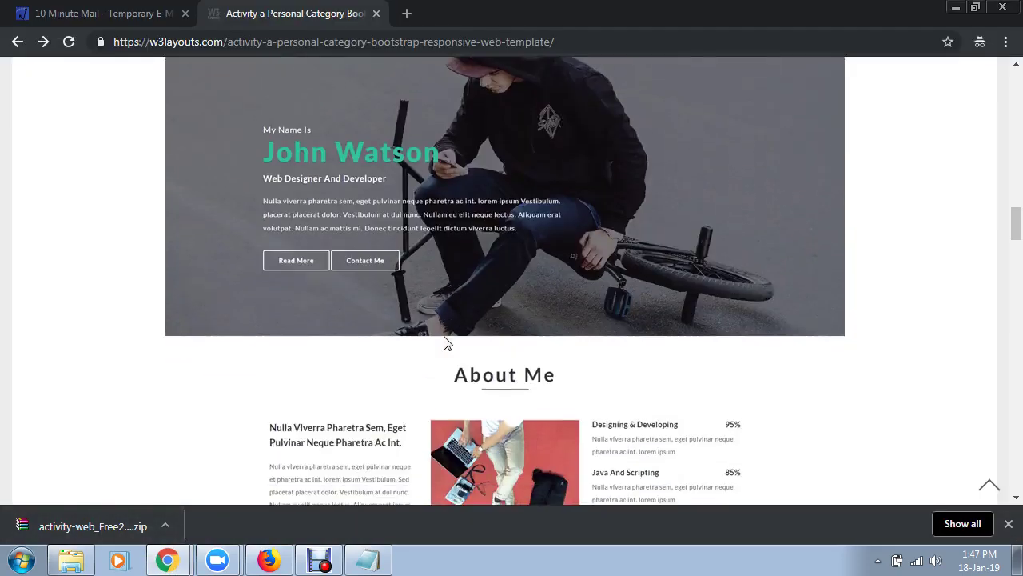
scroll(514, 275, up, 10)
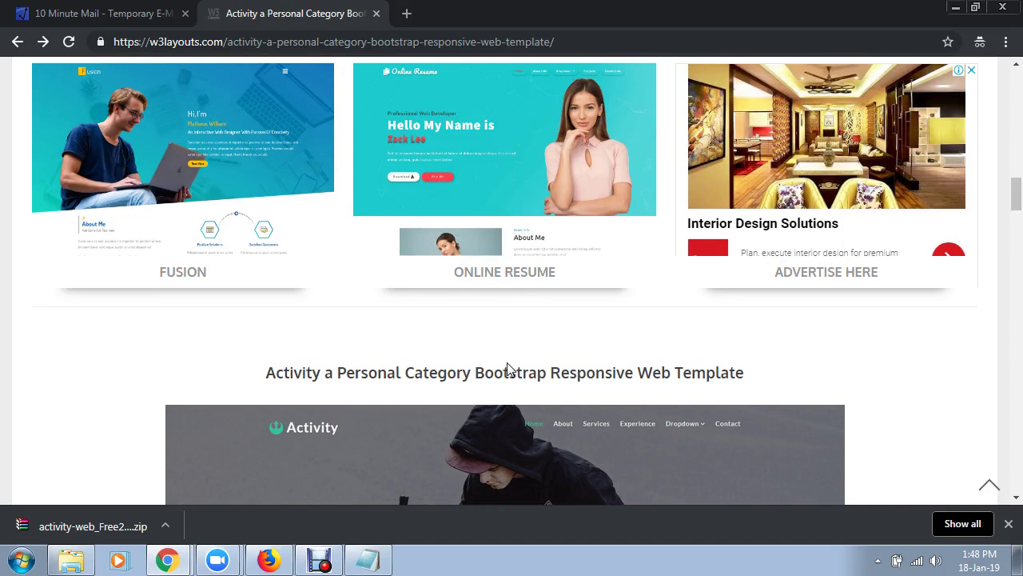
- Switch to Windows Explorer and recheck the css, fonts and images folders against the template shown on the web page
click(73, 560)
double_click(212, 104)
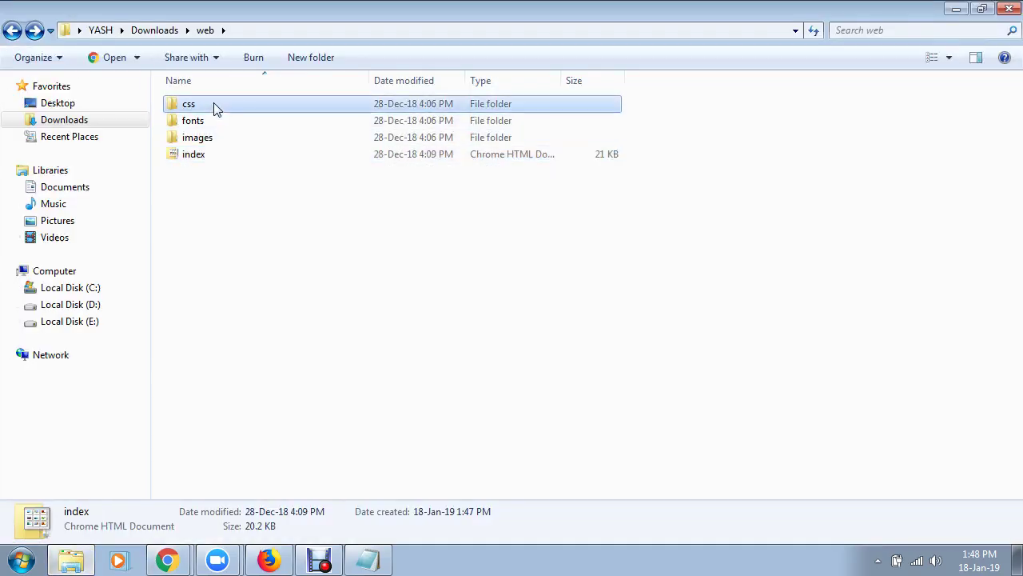
click(18, 35)
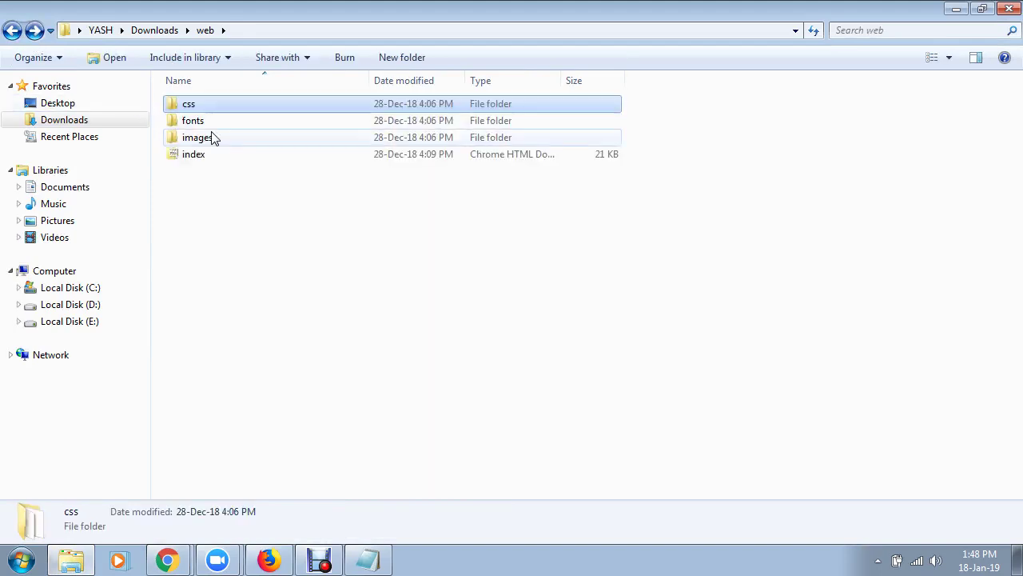
double_click(217, 124)
click(21, 32)
double_click(172, 136)
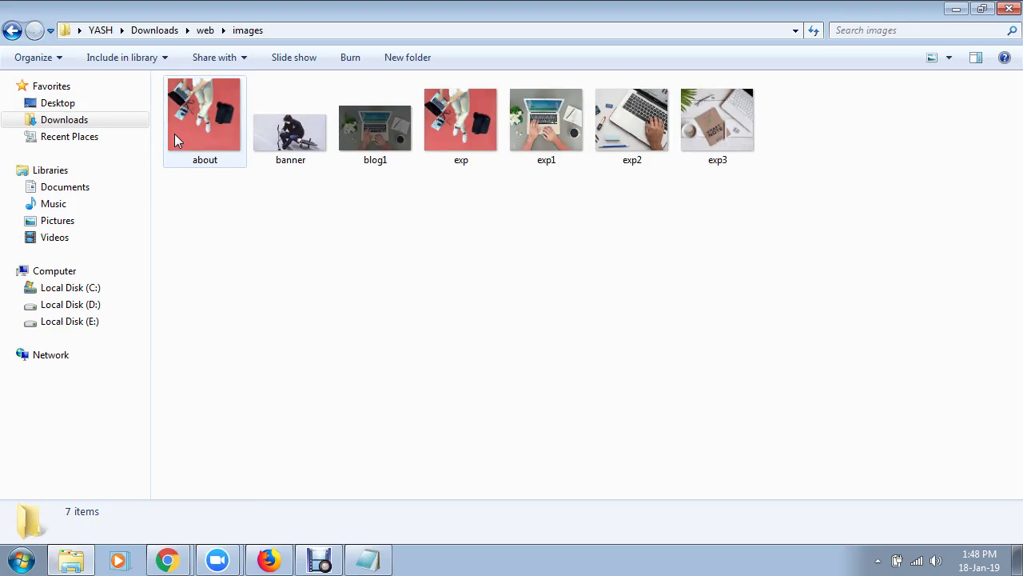
click(12, 36)
- Switch to the S3 console in Chrome and open the yashblogspot bucket's static website endpoint in a new tab
key(alt+Tab)
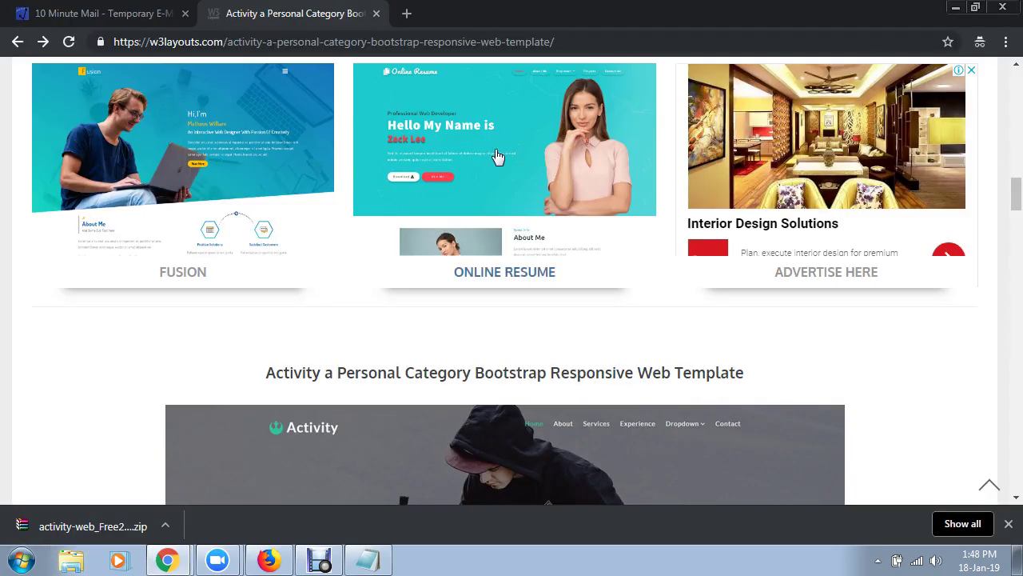
click(173, 504)
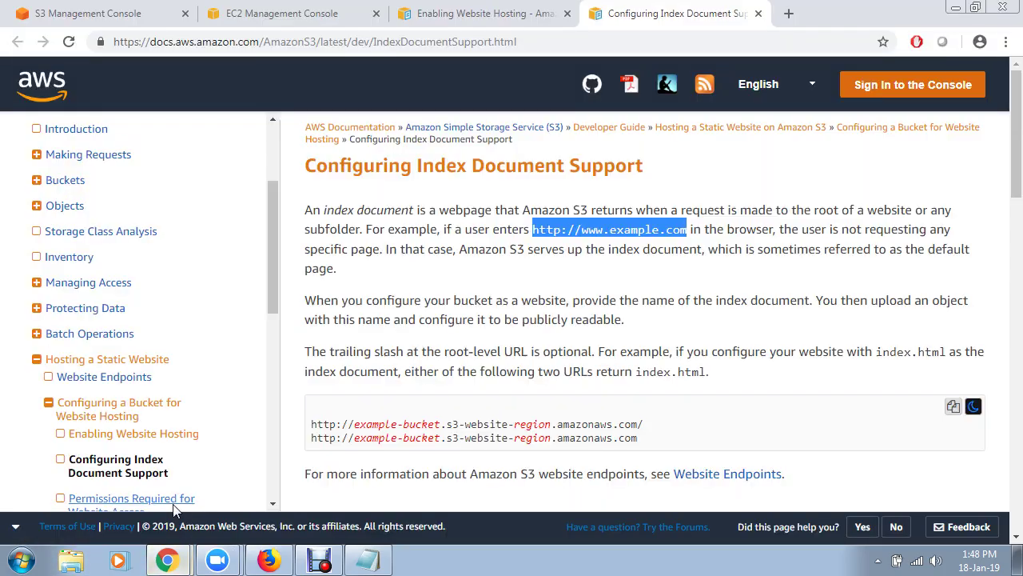
click(183, 8)
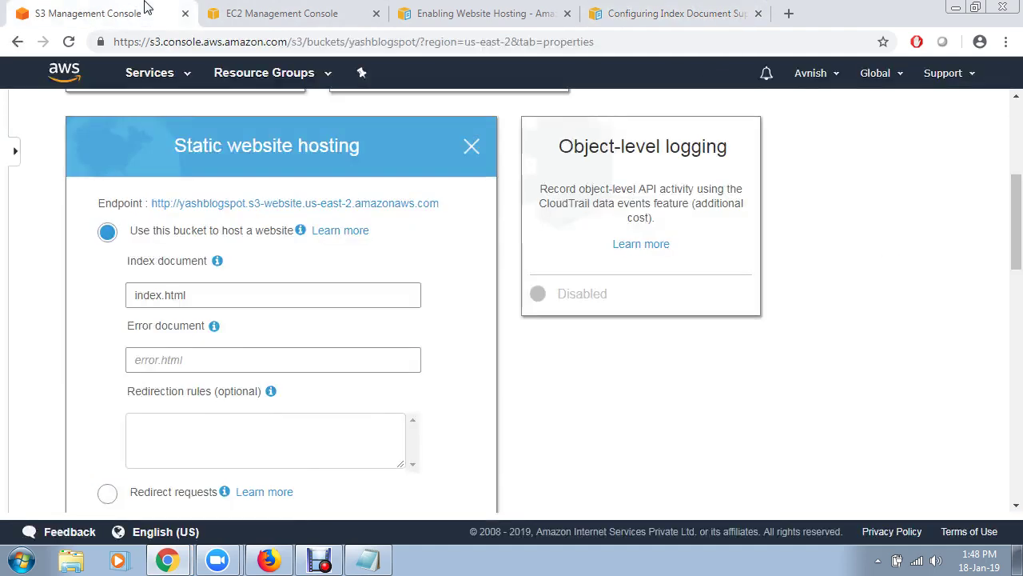
click(317, 204)
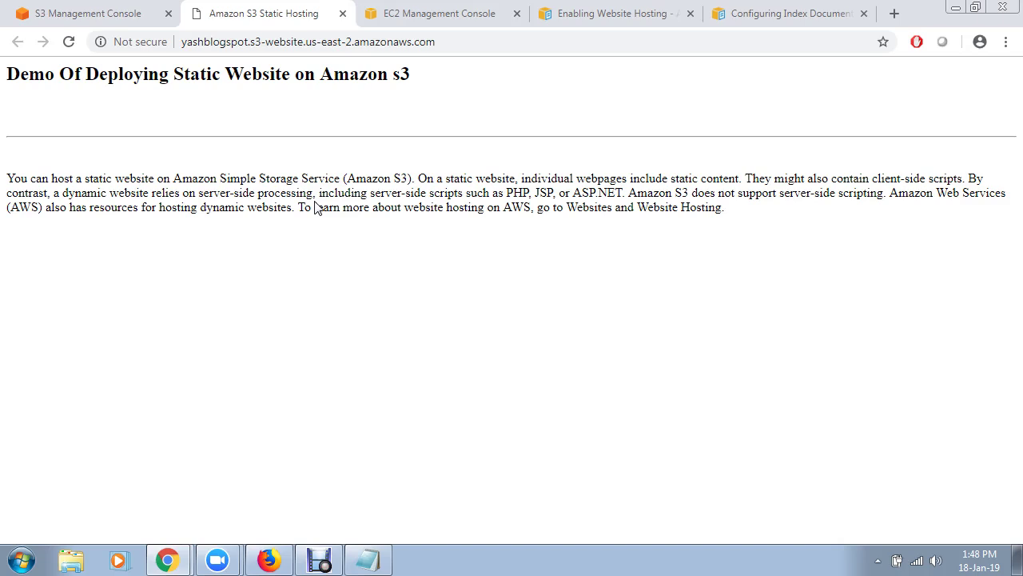
- Minimize the open Chrome windows and the Notepad document
click(129, 11)
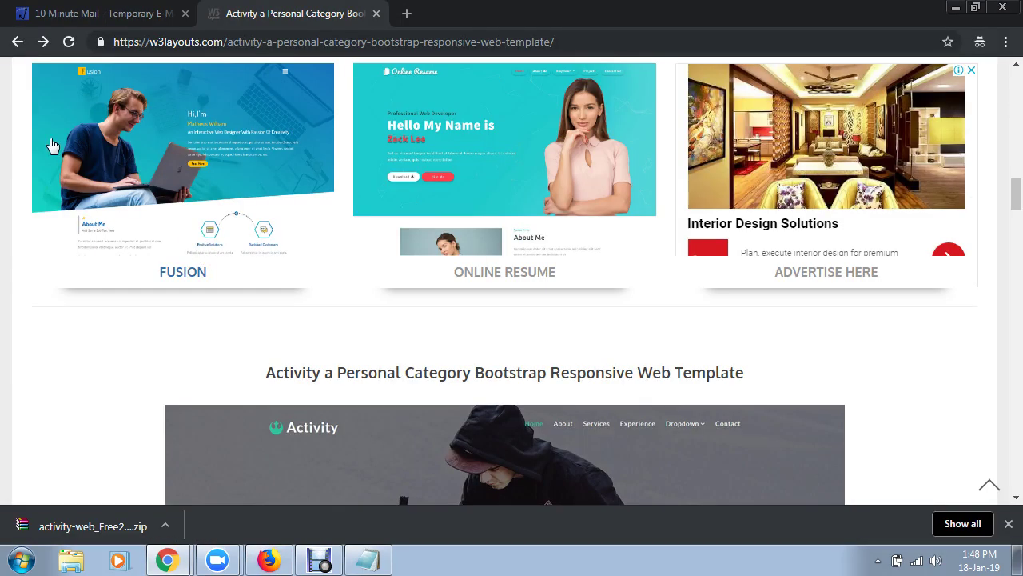
click(955, 7)
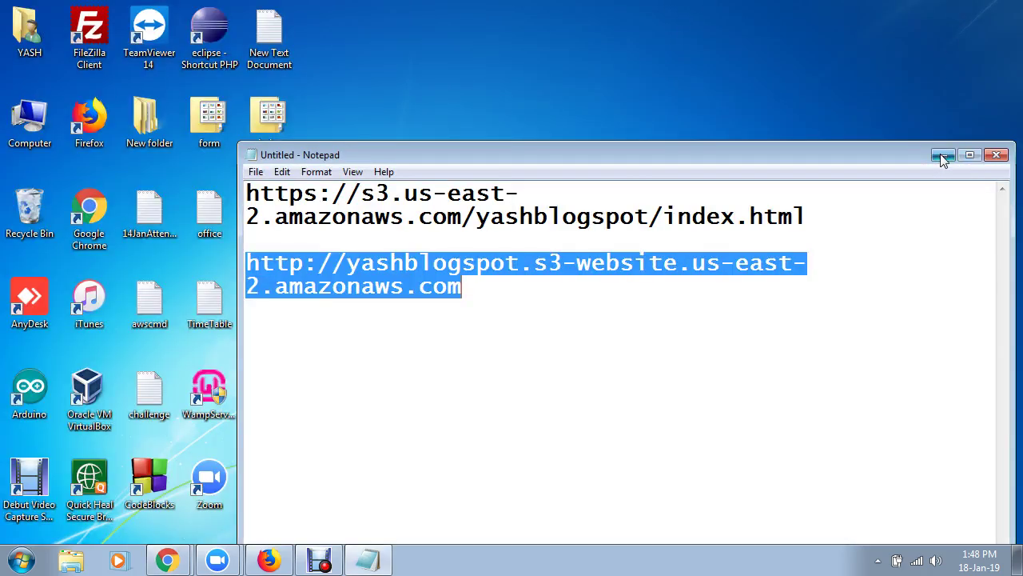
click(942, 156)
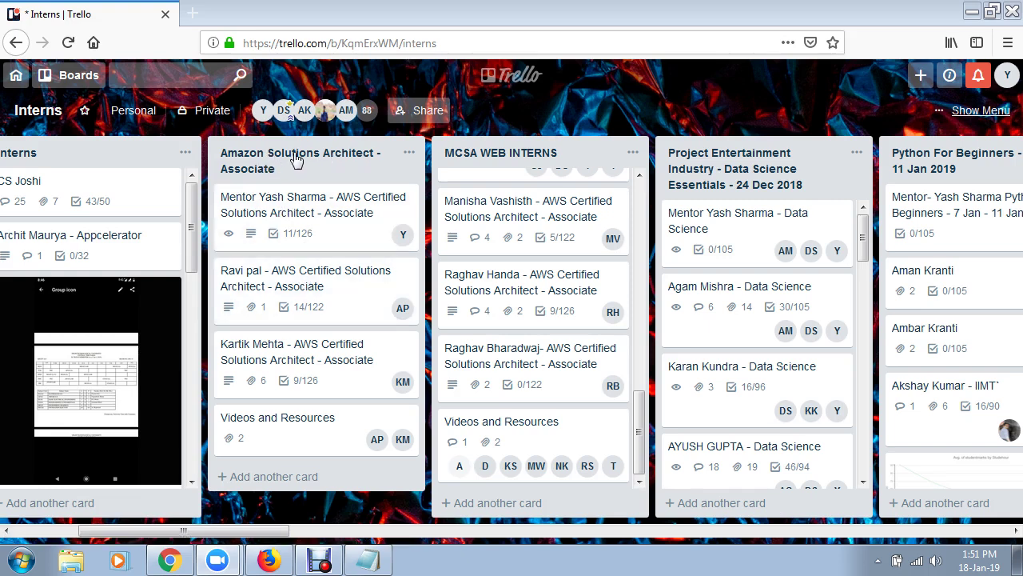
- On the Trello Interns board, check the Videos and Resources attachments under Amazon Solutions Architect - Associate and MCSA WEB INTERNS for staticWeb.zip
click(290, 424)
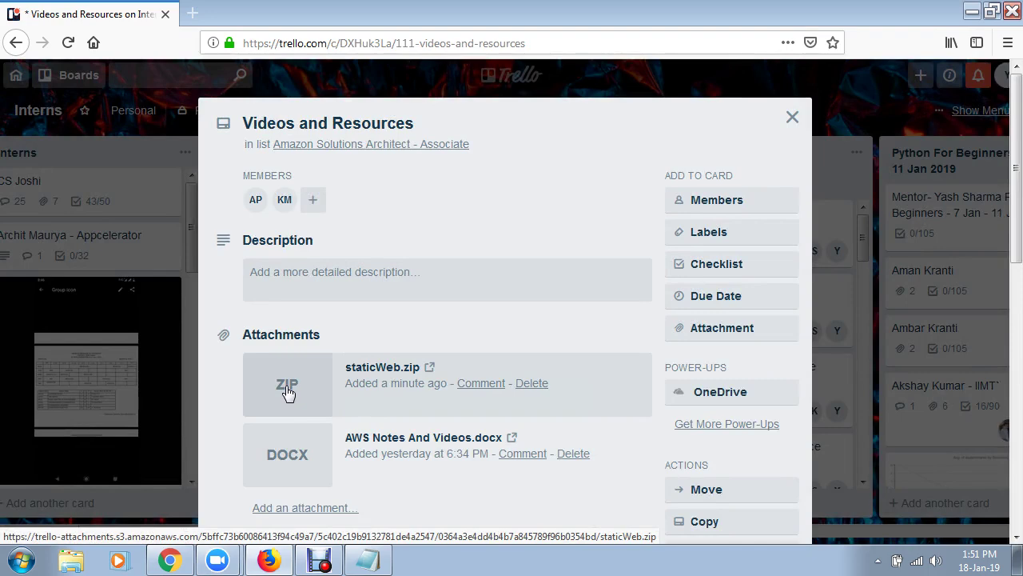
click(792, 119)
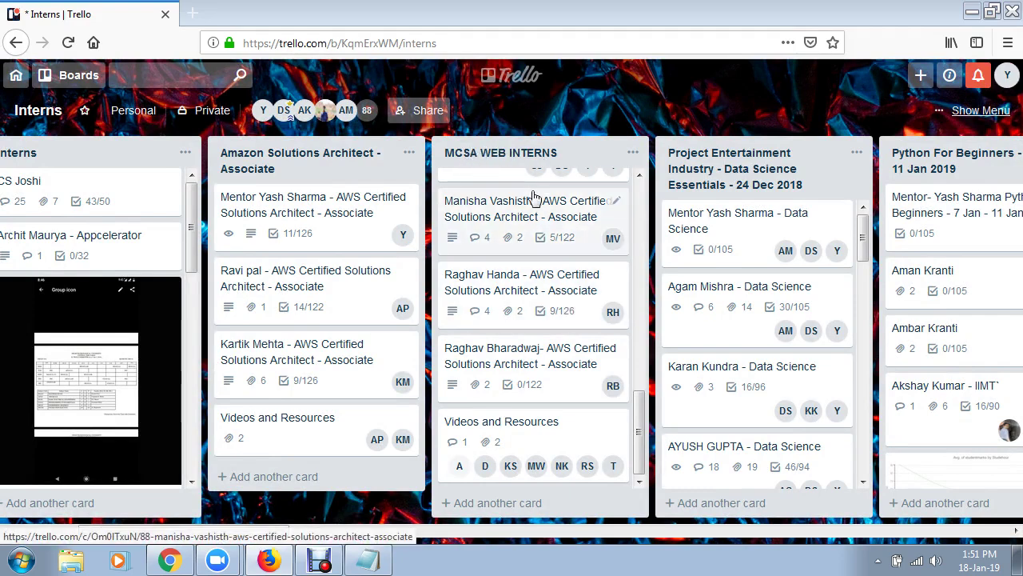
click(535, 428)
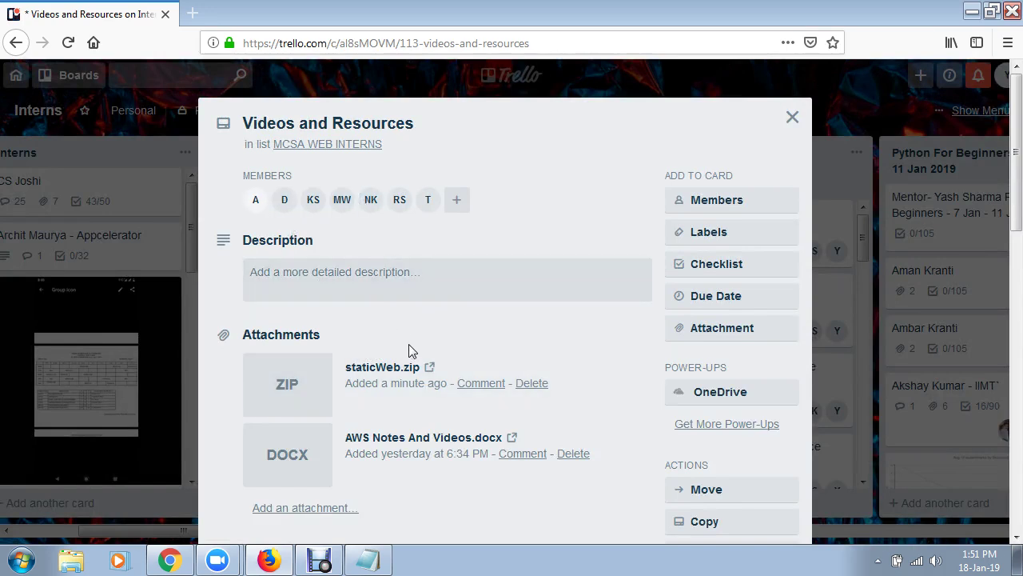
scroll(364, 368, down, 1)
scroll(336, 344, down, 1)
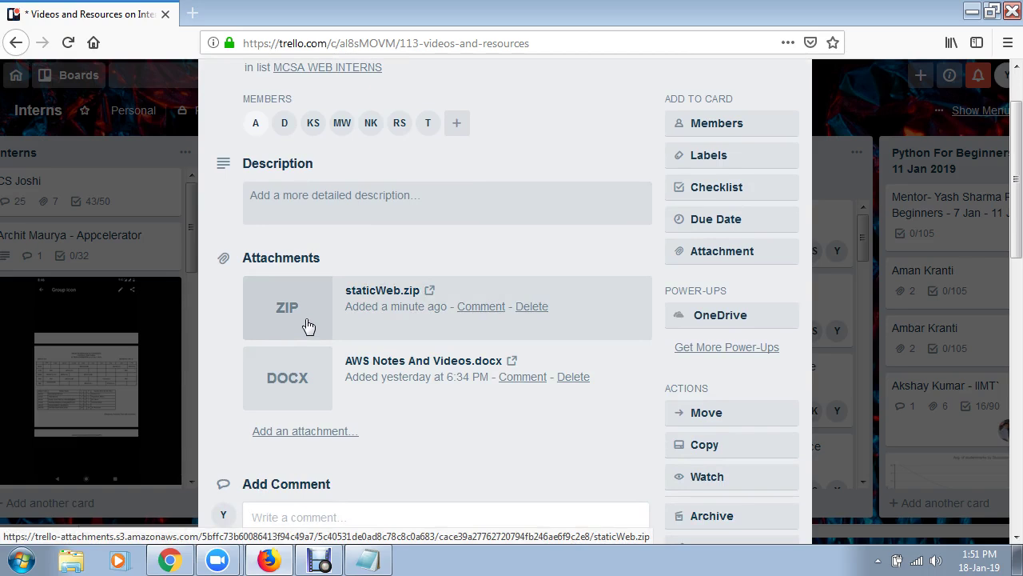
scroll(750, 220, up, 3)
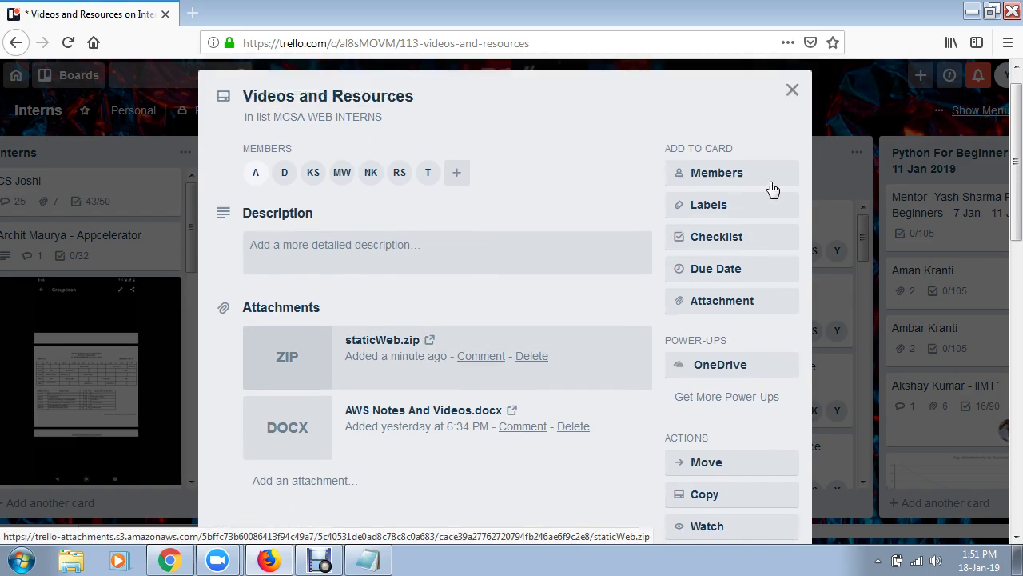
click(792, 119)
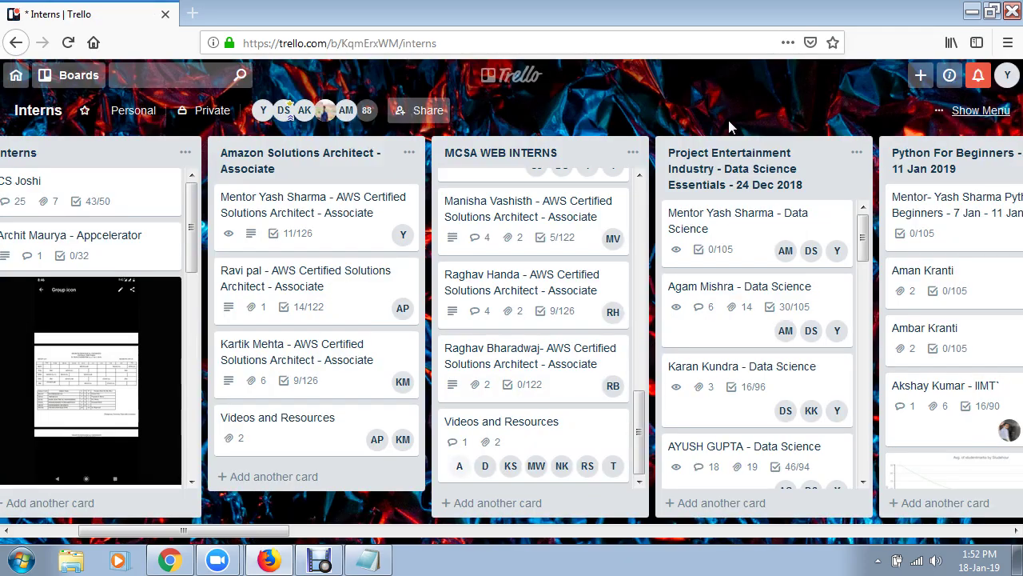
- Open the second intern card under Amazon Solutions Architect - Associate, review its Course Curriculum checklist and open its comment field
click(290, 288)
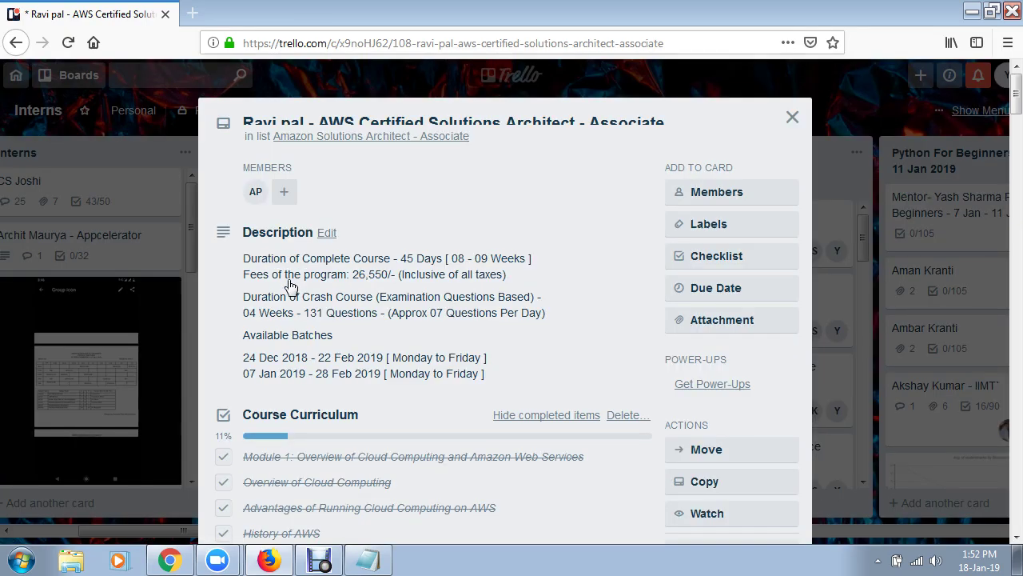
scroll(336, 351, down, 10)
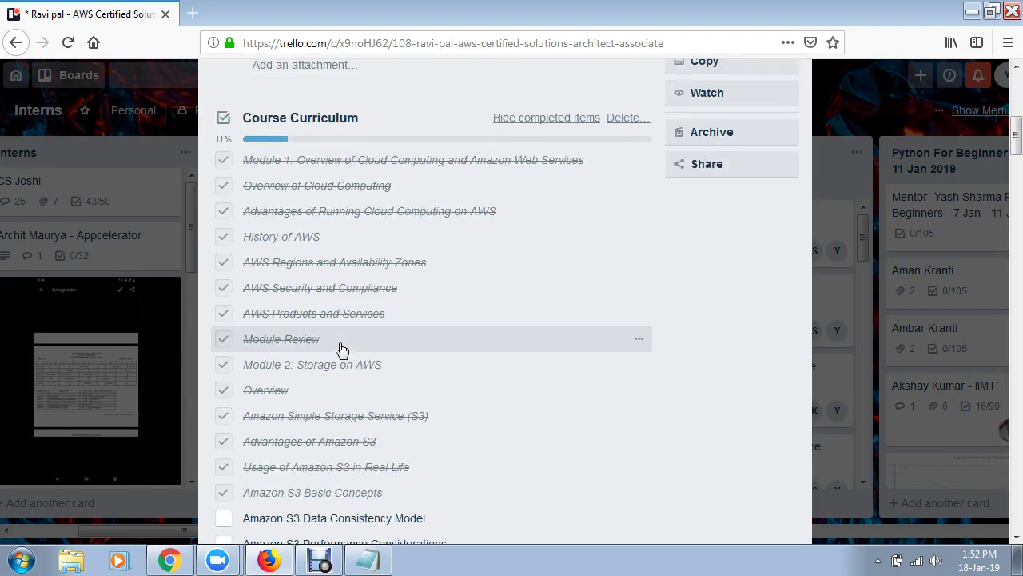
scroll(341, 349, down, 15)
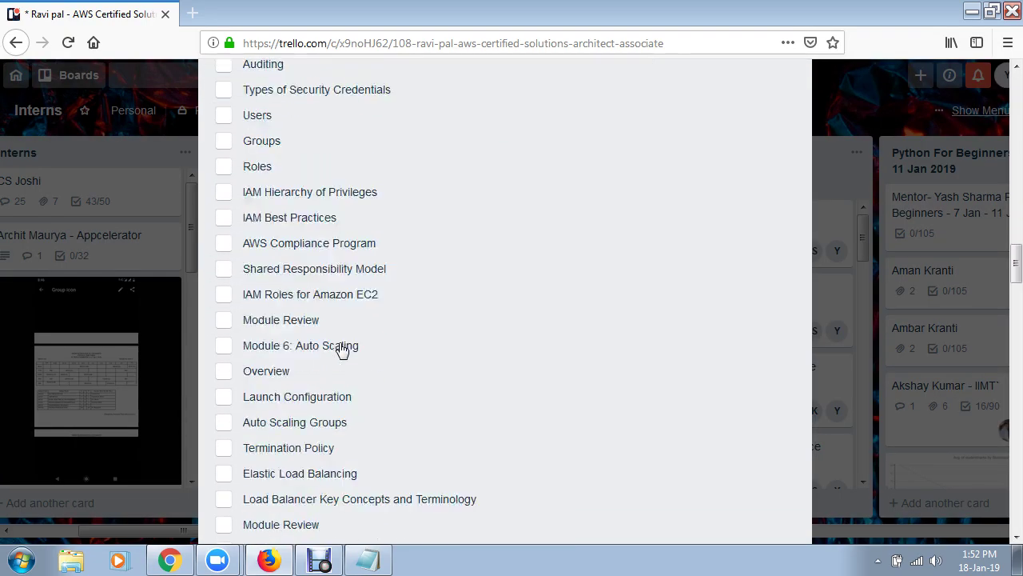
scroll(341, 349, down, 20)
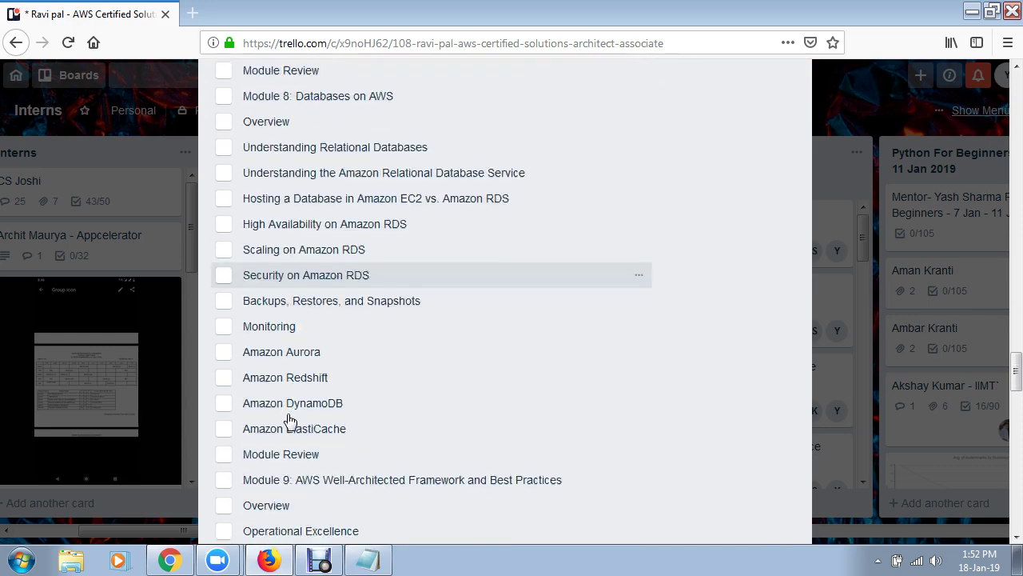
scroll(248, 456, down, 3)
click(335, 183)
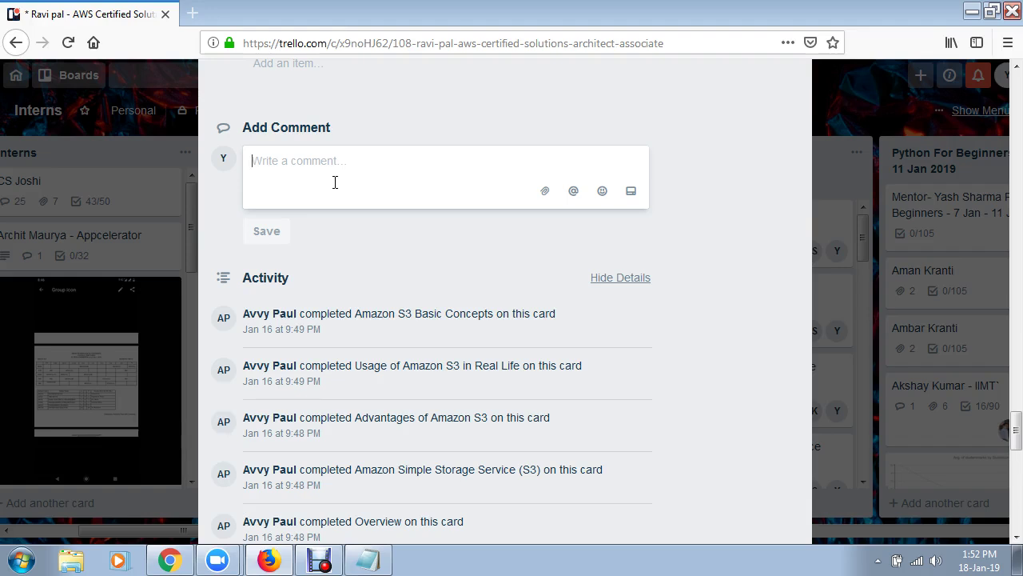